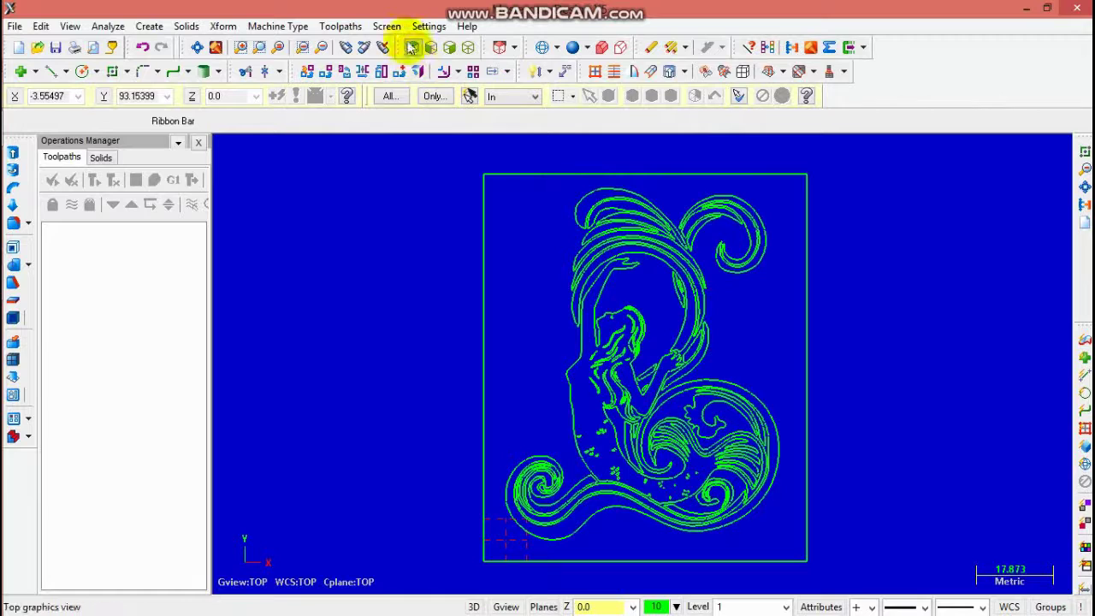
# - Add a default mill machine group to the drawing
pyautogui.click(280, 28)
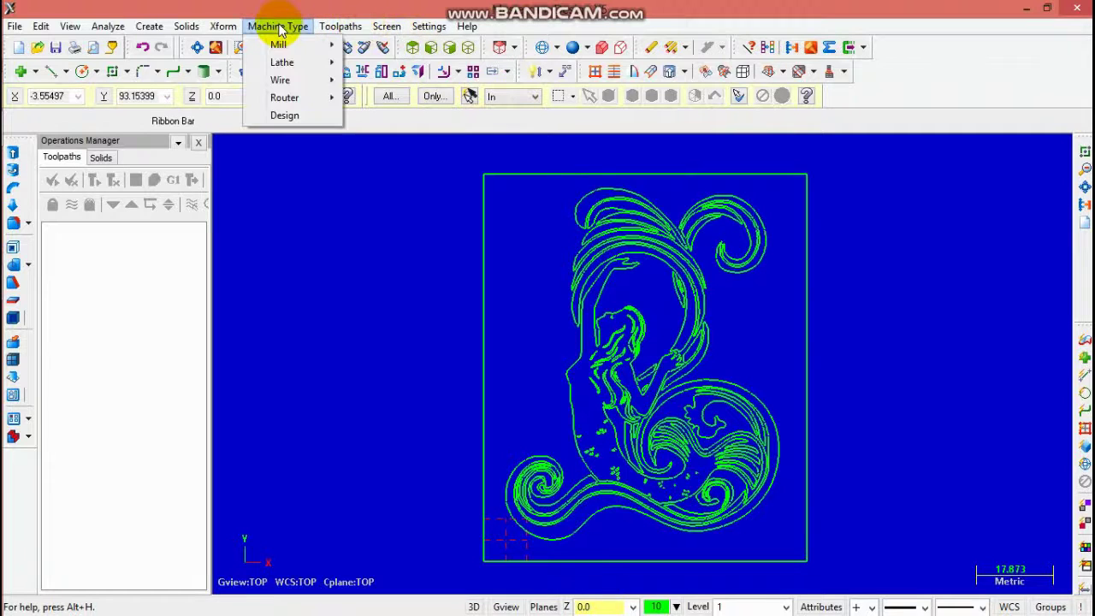
pyautogui.moveTo(282, 44)
pyautogui.click(370, 43)
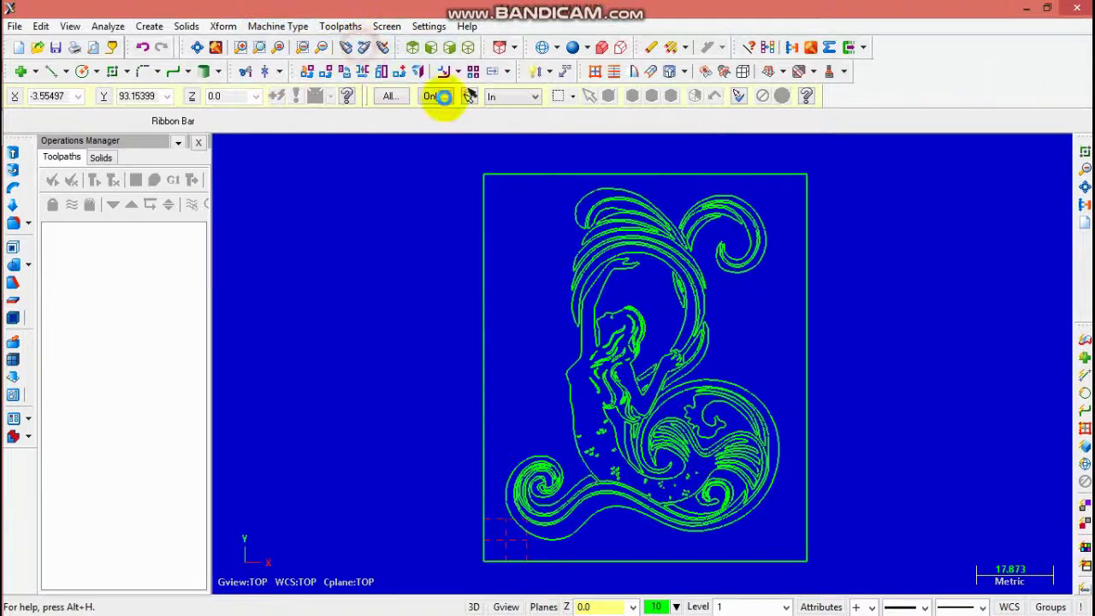
# - Define rectangular stock from the bounding box of all the geometry, with a Z thickness of 3.0
pyautogui.click(67, 242)
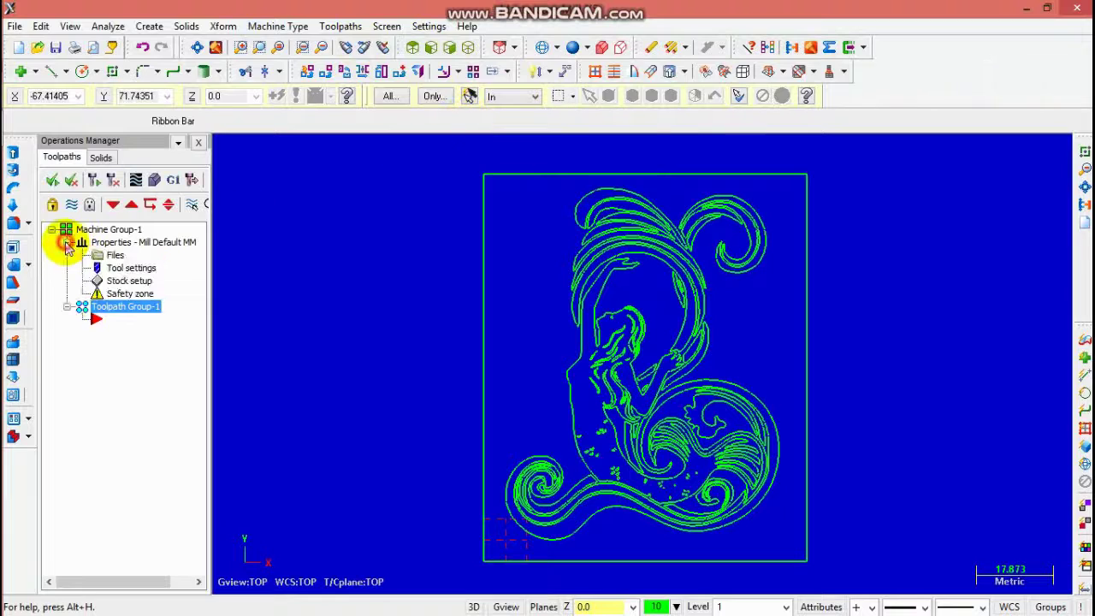
pyautogui.click(119, 282)
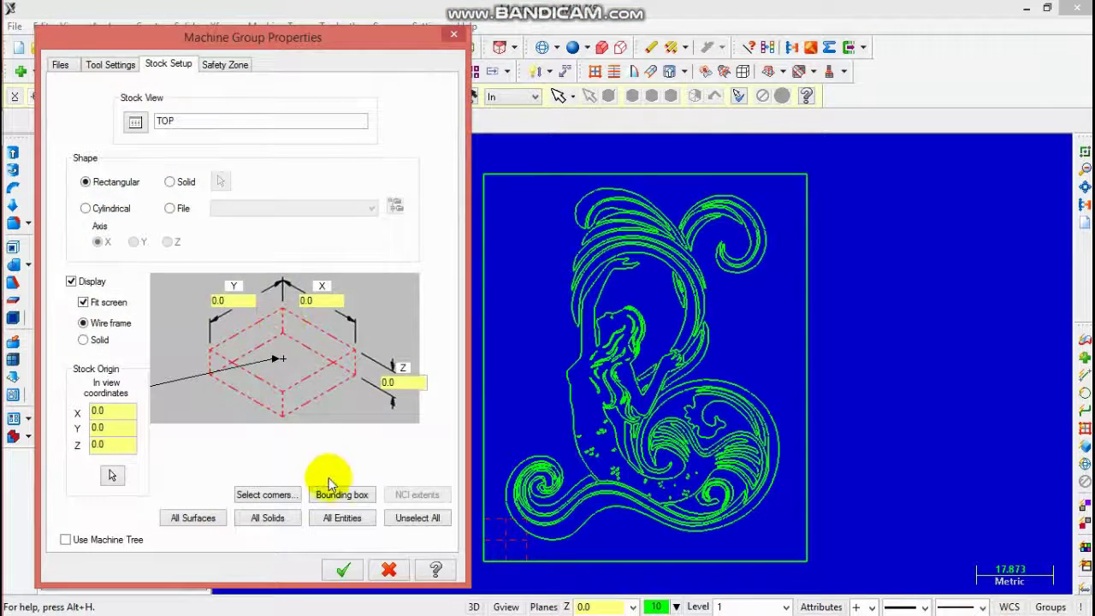
pyautogui.click(344, 495)
pyautogui.click(142, 491)
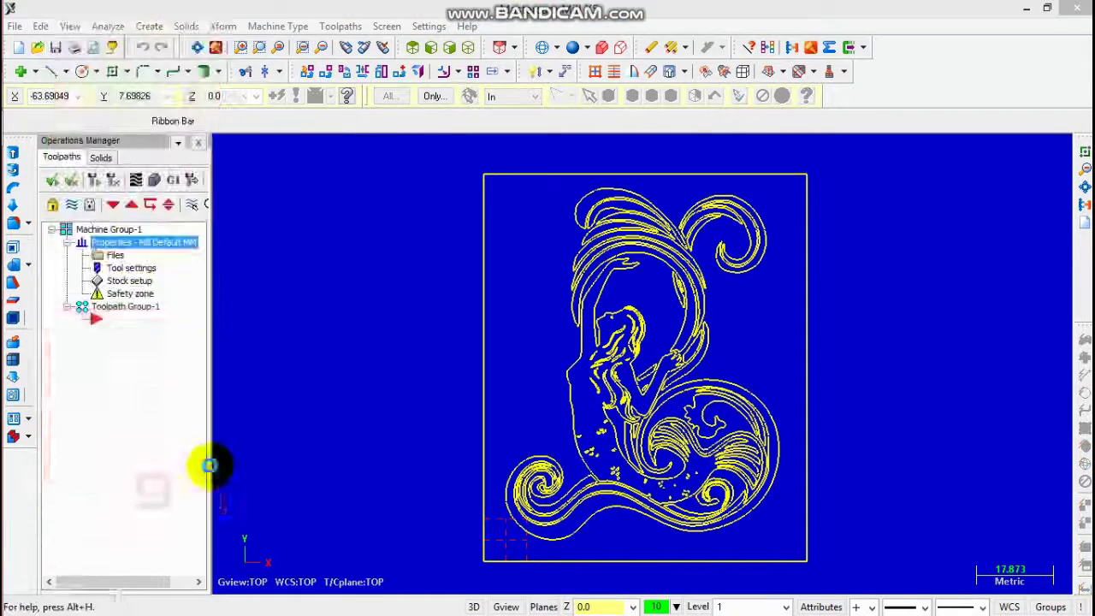
pyautogui.moveTo(405, 384); pyautogui.dragTo(349, 402)
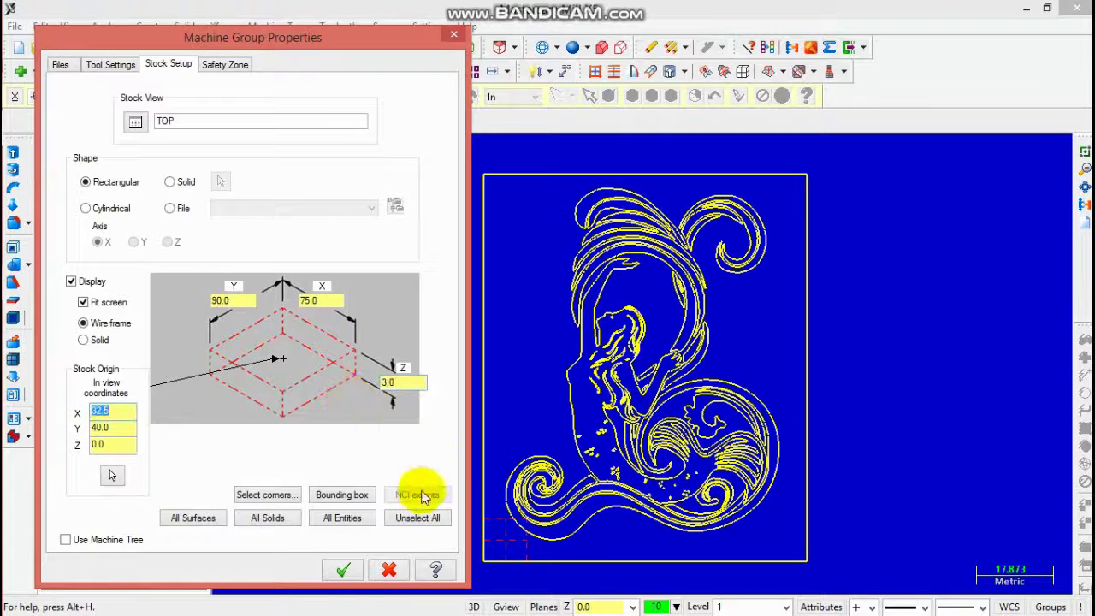
pyautogui.click(343, 569)
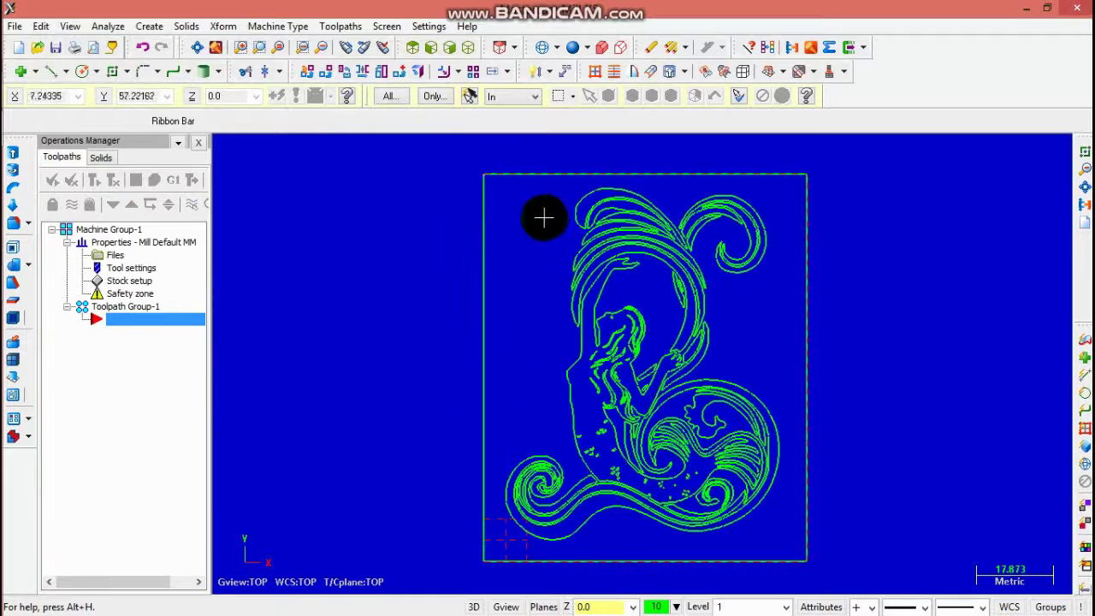
# - Start an Engraving toolpath with the NC name T
pyautogui.click(334, 27)
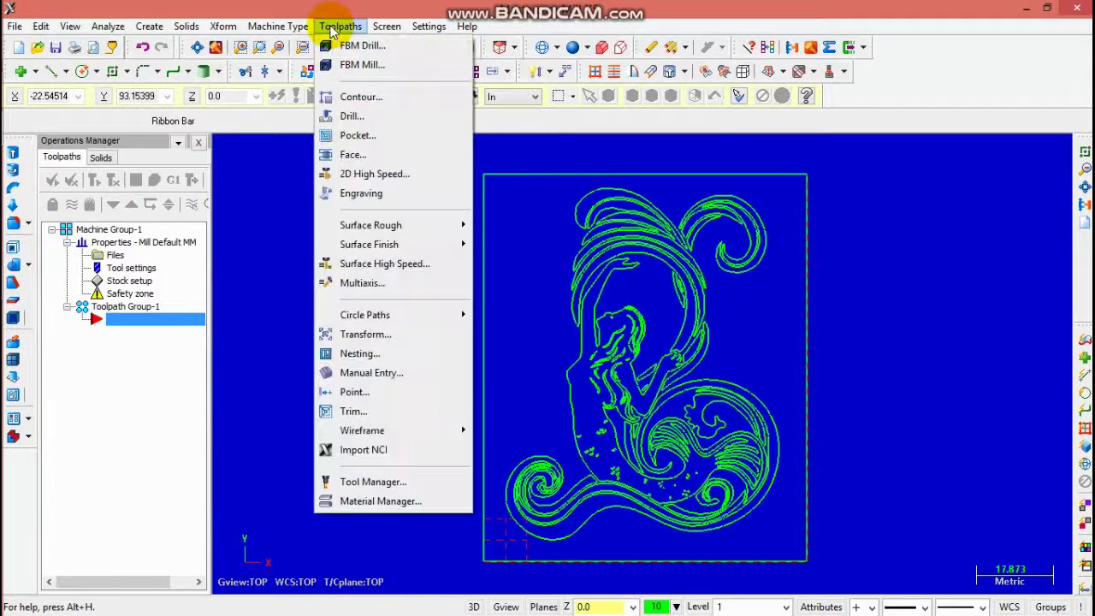
pyautogui.click(351, 193)
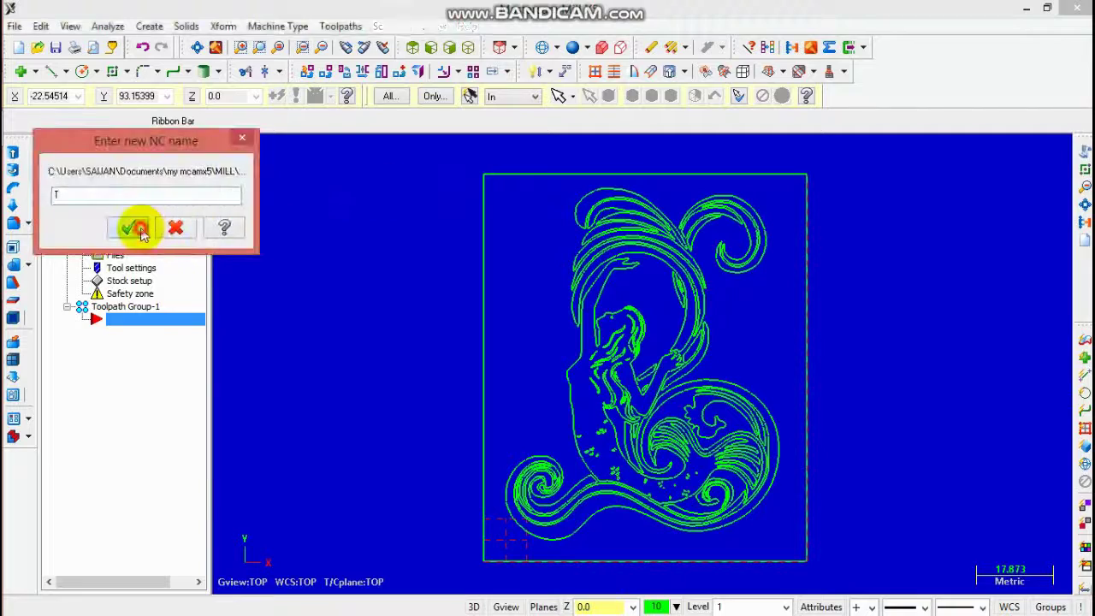
pyautogui.click(128, 227)
# - Chain the outermost plume at the upper left of the mermaid artwork, ending the chain at its branch point
pyautogui.scroll(-1, 650, 214)
pyautogui.scroll(4, 599, 205)
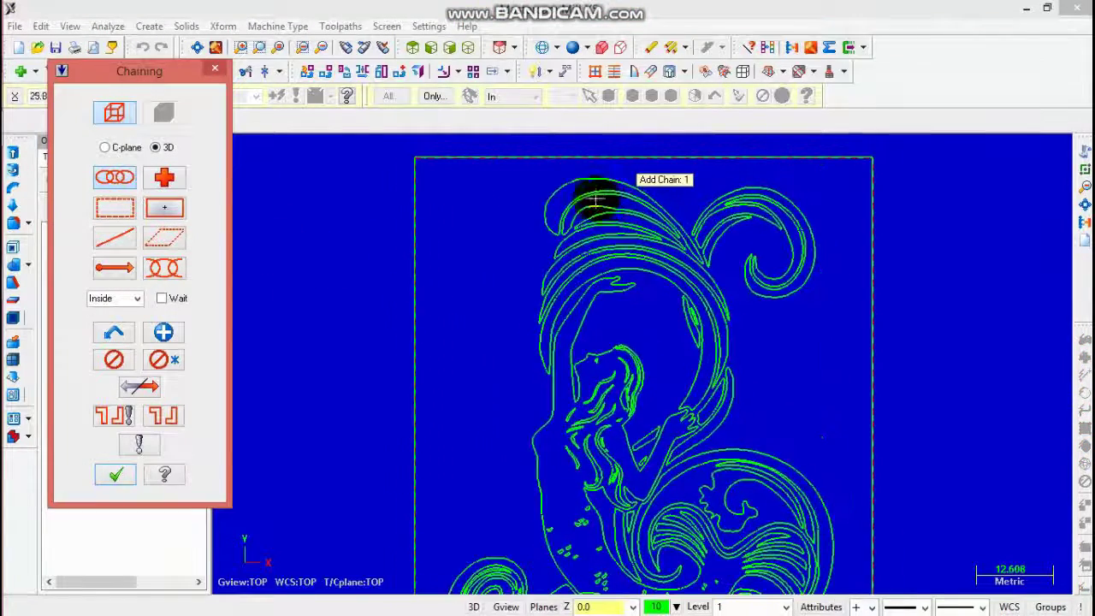
pyautogui.click(549, 195)
pyautogui.scroll(4, 734, 248)
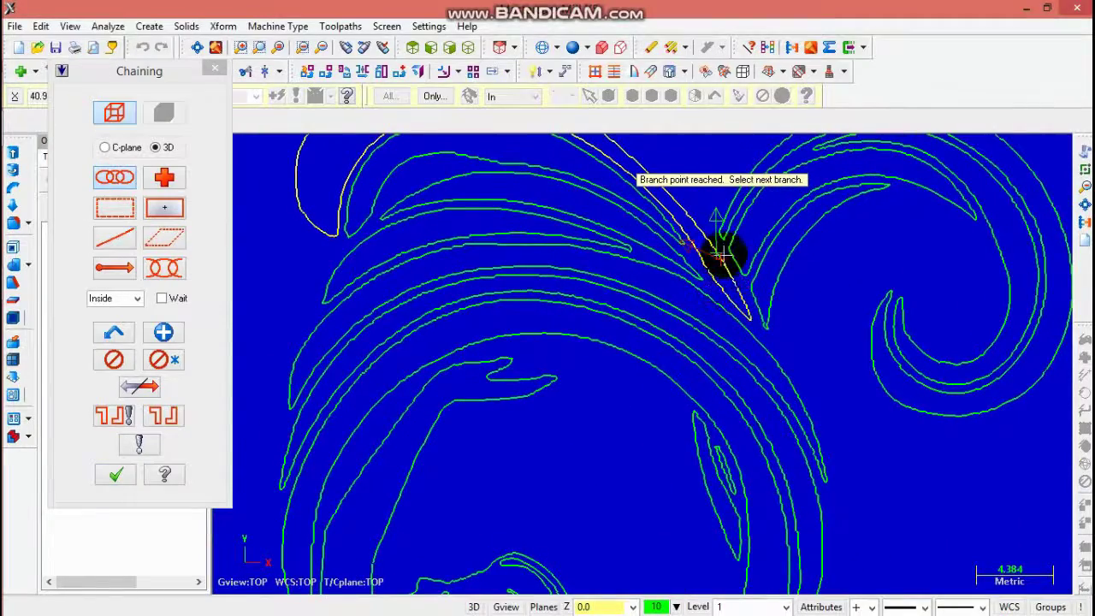
pyautogui.scroll(3, 722, 254)
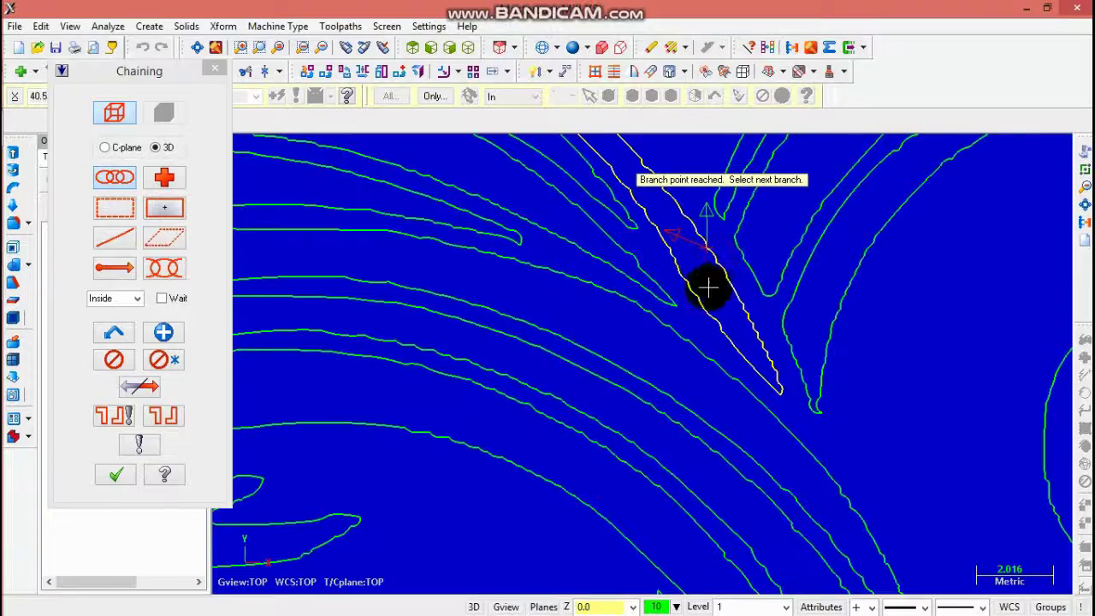
pyautogui.scroll(-5, 719, 274)
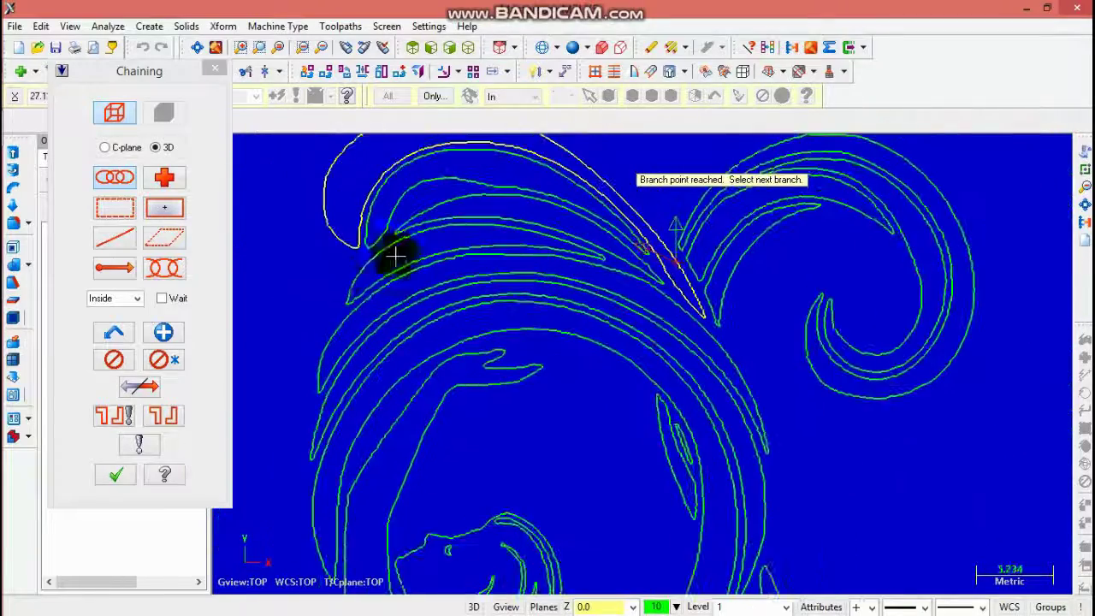
pyautogui.click(164, 333)
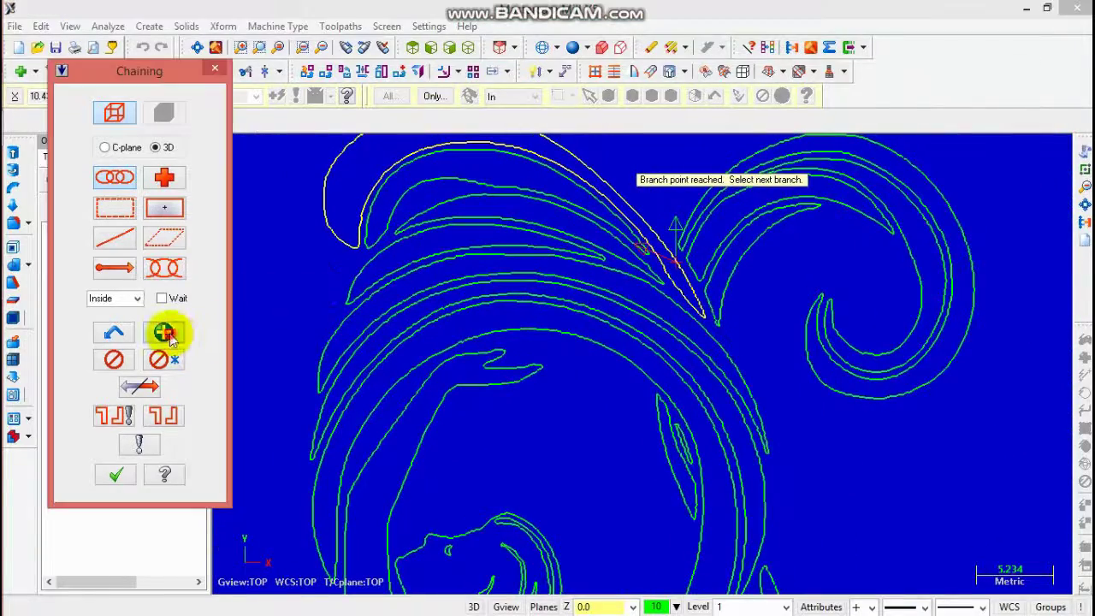
# - Chain the outer contour of the large curl at the artwork's upper right, ending the chain at its branch point
pyautogui.click(692, 212)
pyautogui.scroll(5, 755, 197)
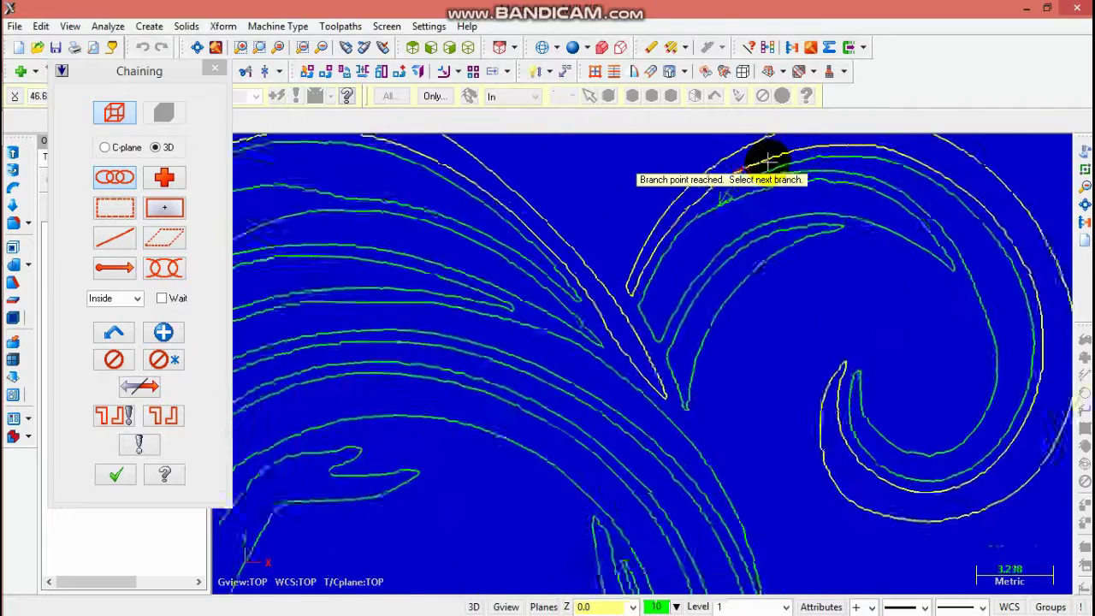
pyautogui.scroll(6, 757, 163)
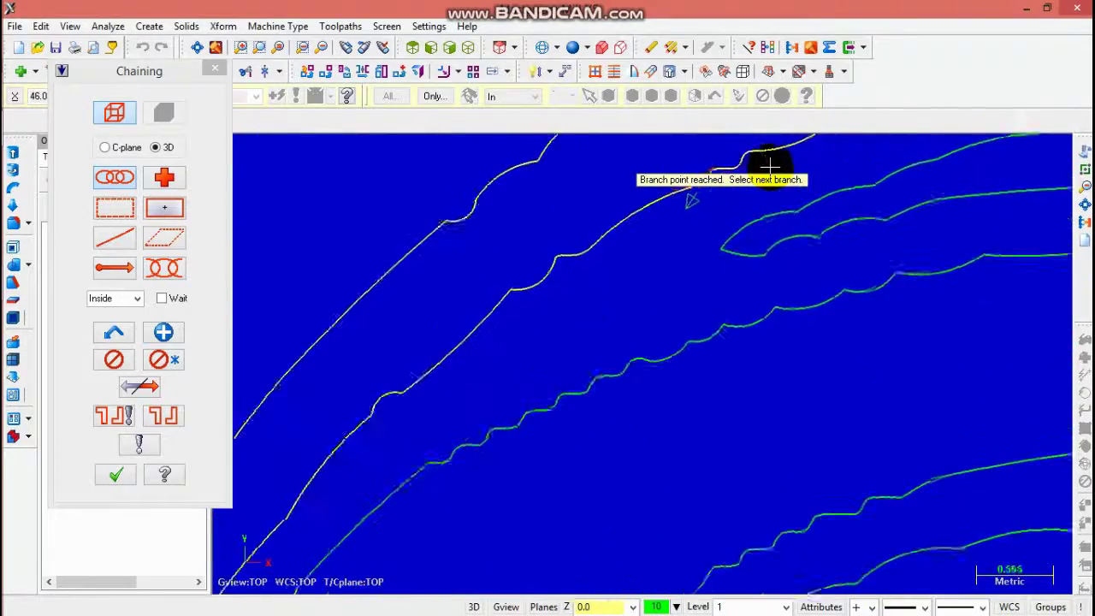
pyautogui.scroll(2, 709, 189)
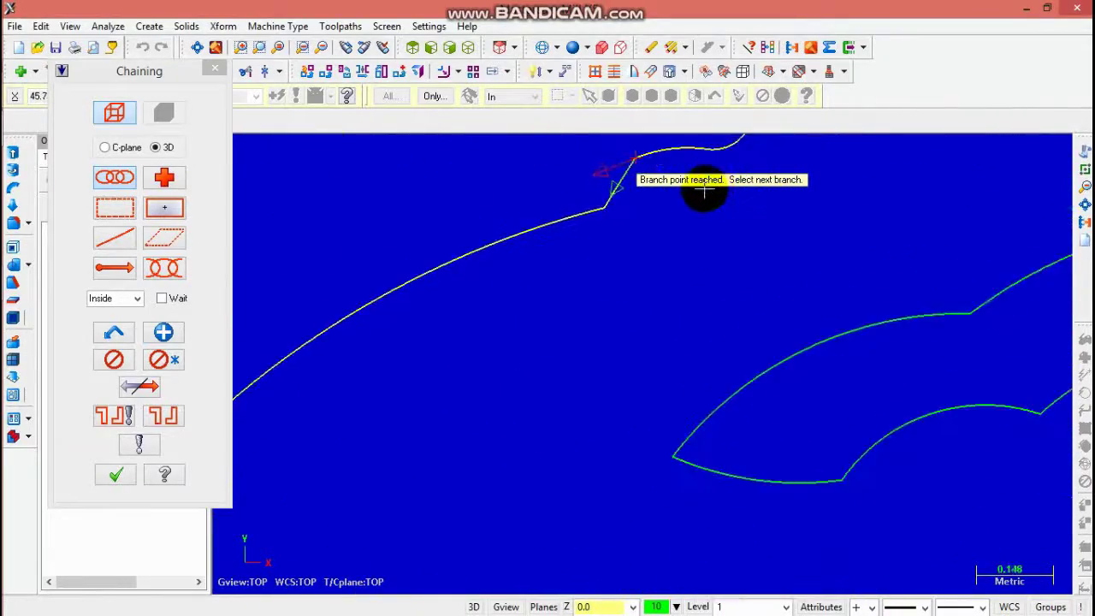
pyautogui.scroll(-1, 698, 190)
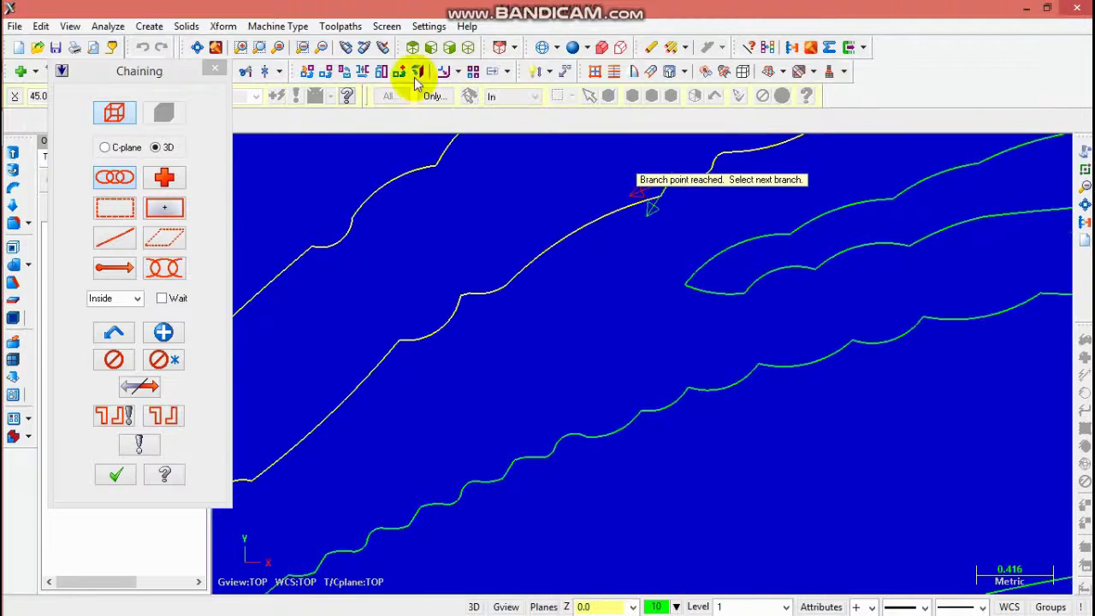
pyautogui.click(326, 48)
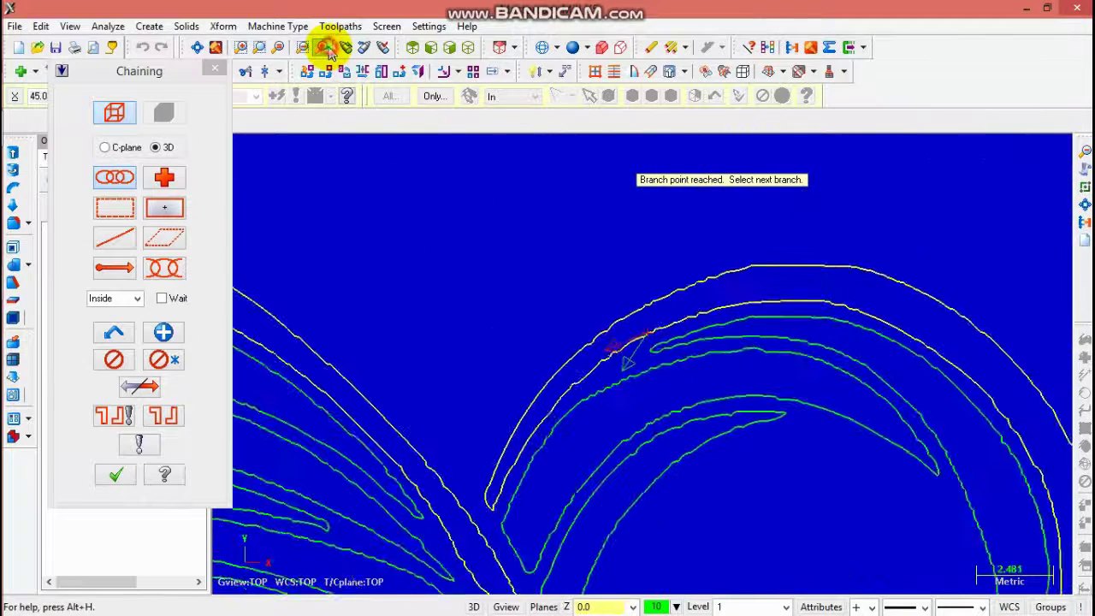
pyautogui.click(163, 332)
# - Chain the adjacent contour just inside the upper-right curl's outer band, ending the chain at its branch point
pyautogui.click(672, 351)
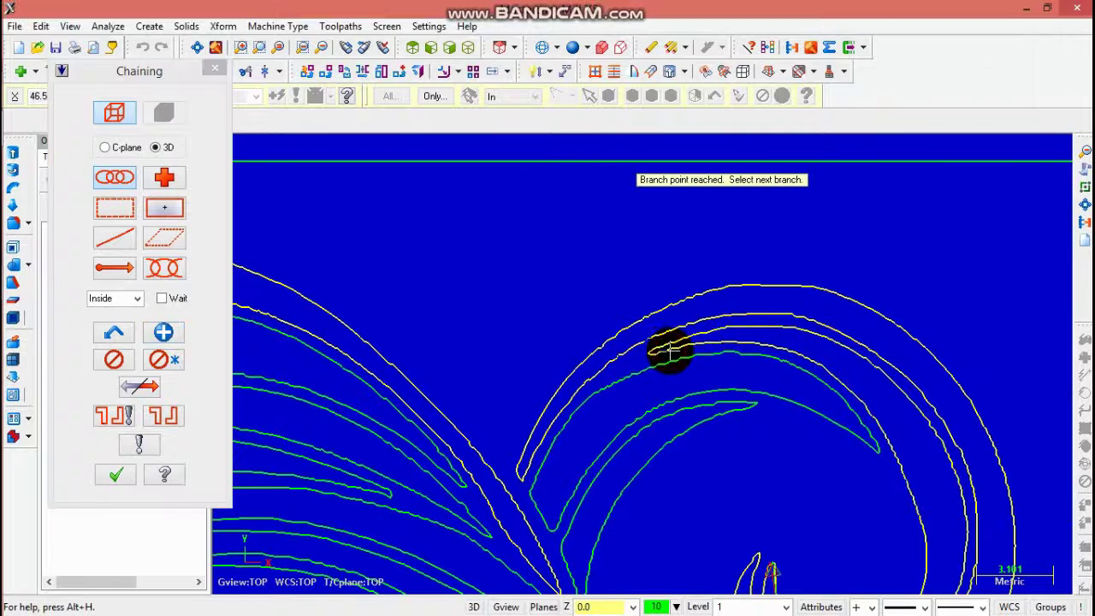
pyautogui.click(323, 49)
pyautogui.click(323, 49)
pyautogui.scroll(1, 685, 478)
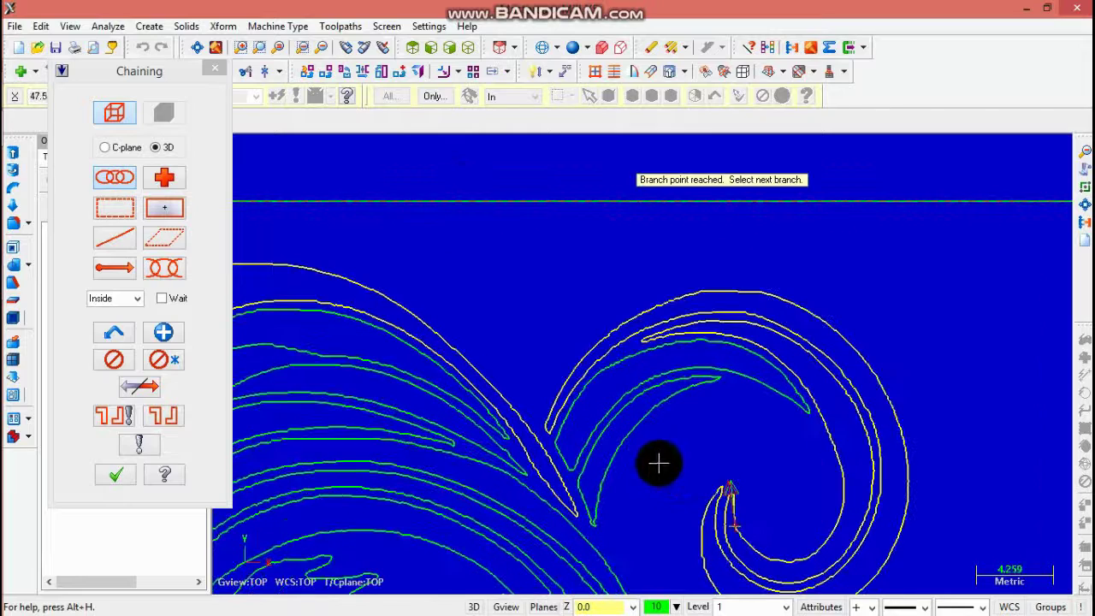
pyautogui.click(163, 332)
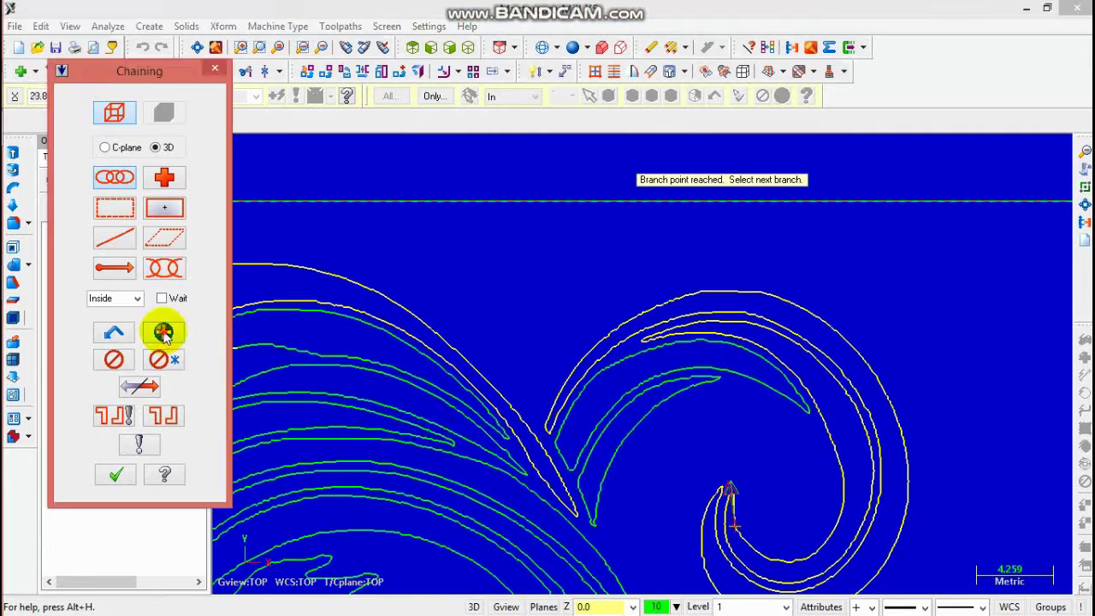
# - Chain the two innermost feather contours of the upper-right curl, ending the first one at its branch point
pyautogui.click(604, 420)
pyautogui.scroll(5, 661, 411)
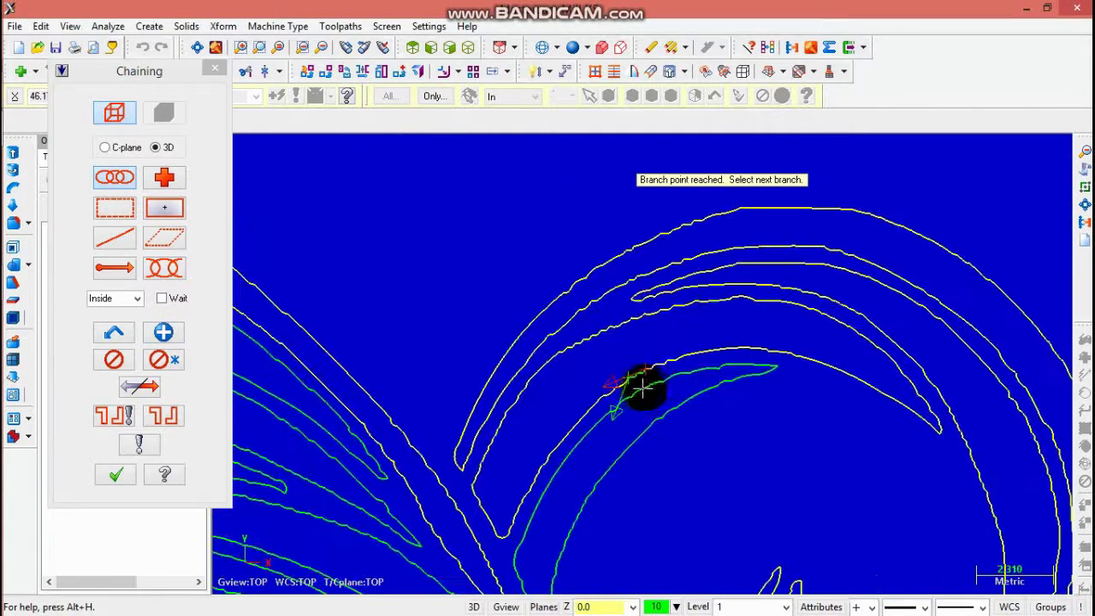
pyautogui.scroll(-3, 662, 411)
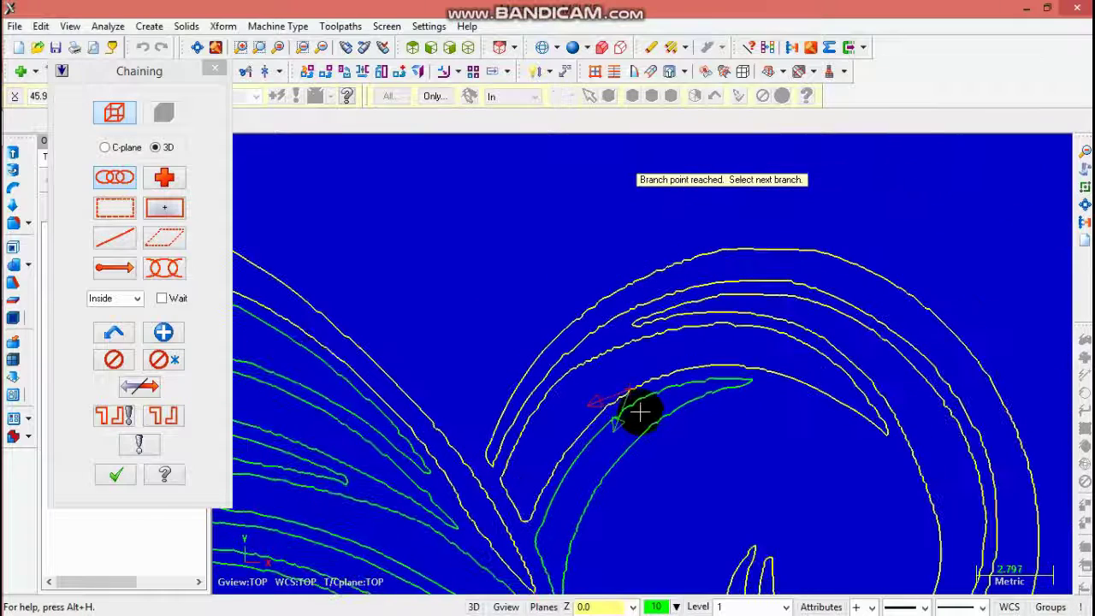
pyautogui.click(164, 332)
pyautogui.click(570, 471)
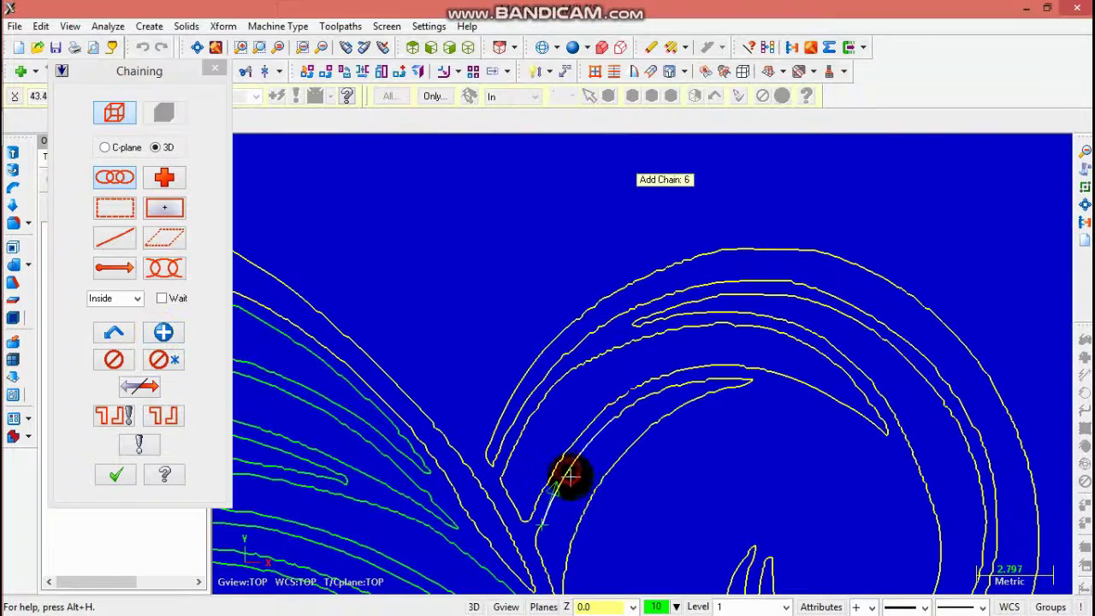
# - Chain the next two feather contours beneath the upper-left plume, ending the lower one at its branch point
pyautogui.scroll(-1, 582, 508)
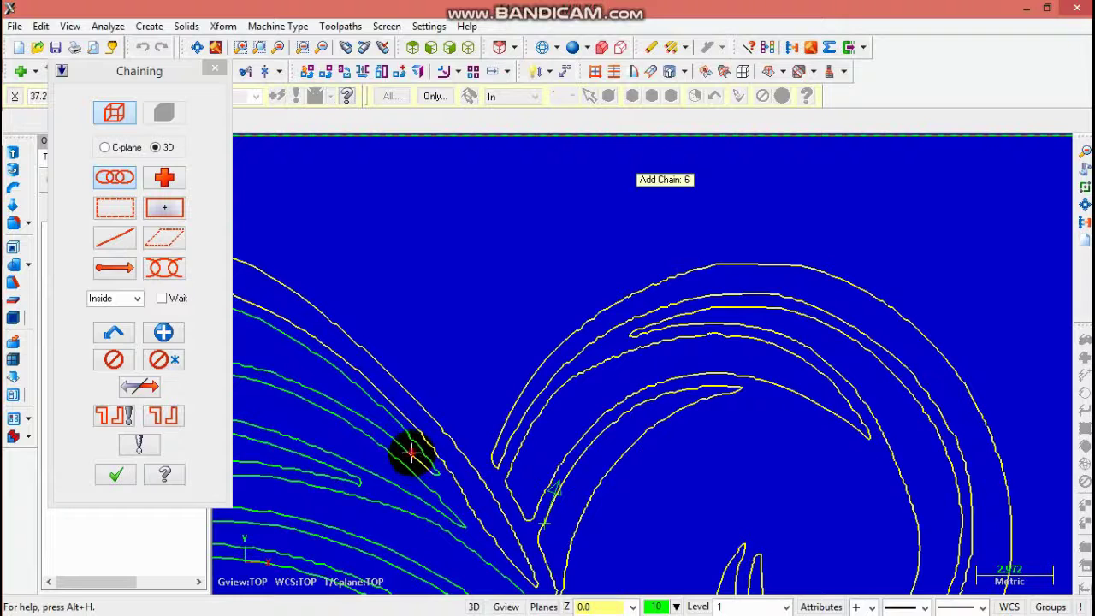
pyautogui.click(324, 47)
pyautogui.click(324, 48)
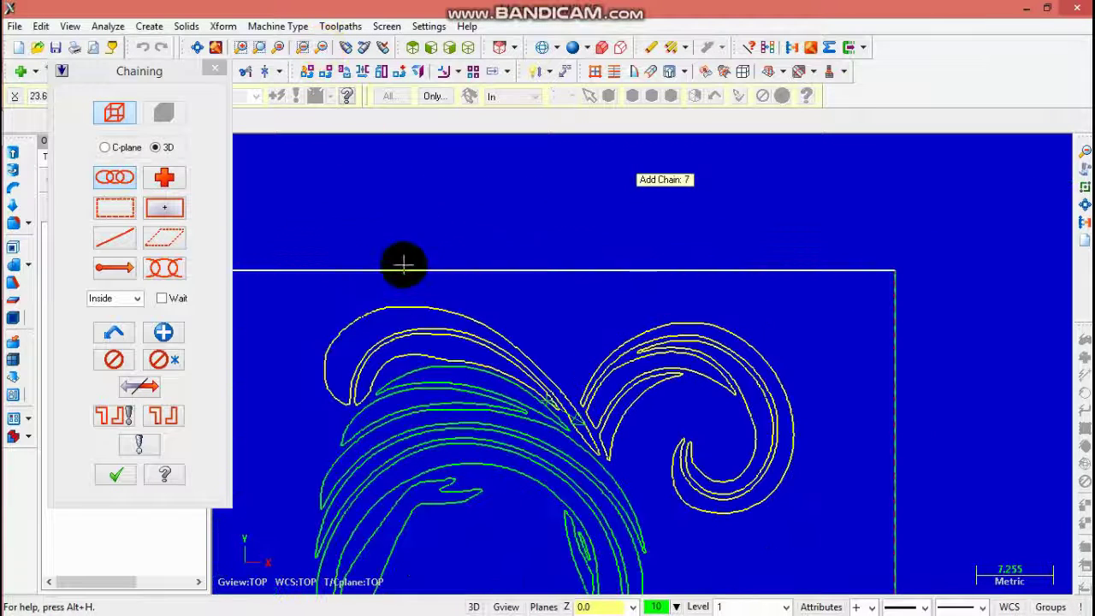
pyautogui.click(406, 374)
pyautogui.scroll(5, 418, 395)
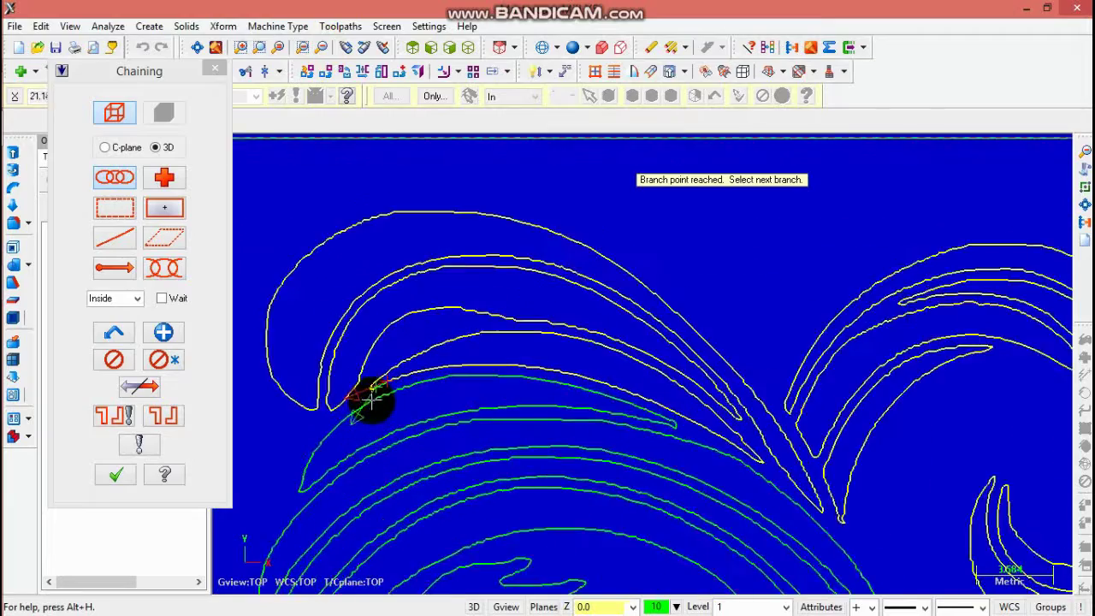
pyautogui.scroll(-1, 394, 408)
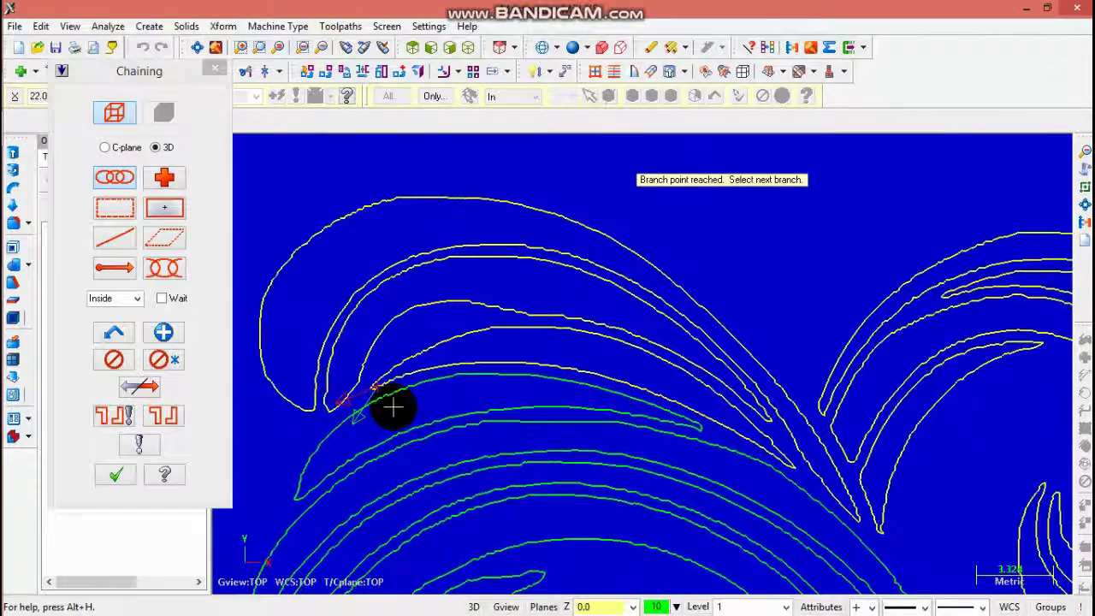
pyautogui.click(164, 333)
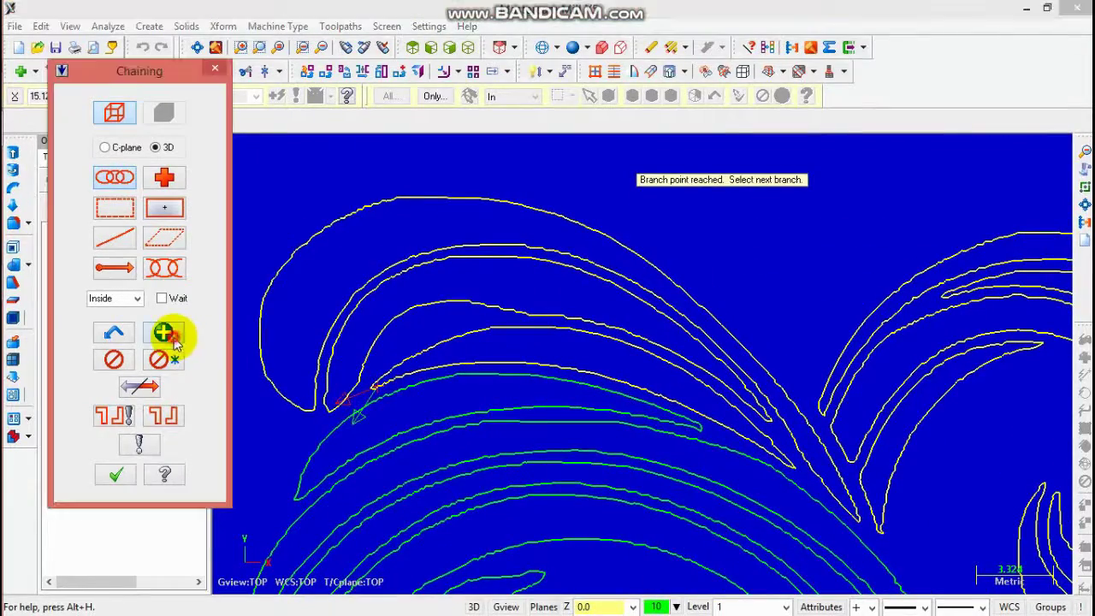
# - Chain the following two arched contours below the upper-left feathers, ending each chain at its branch point
pyautogui.click(322, 437)
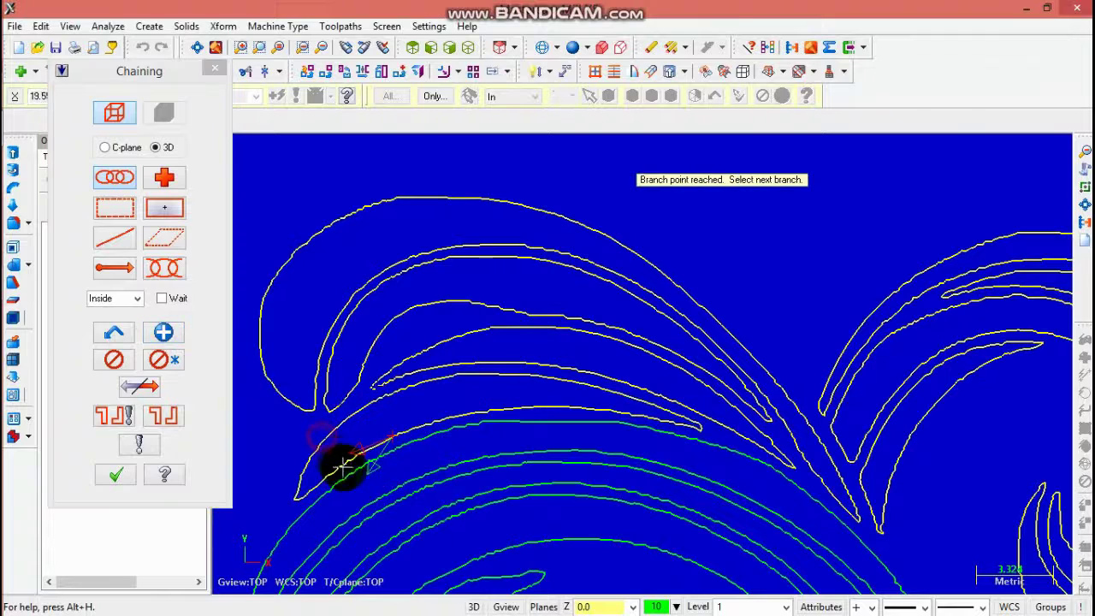
pyautogui.click(164, 333)
pyautogui.click(412, 487)
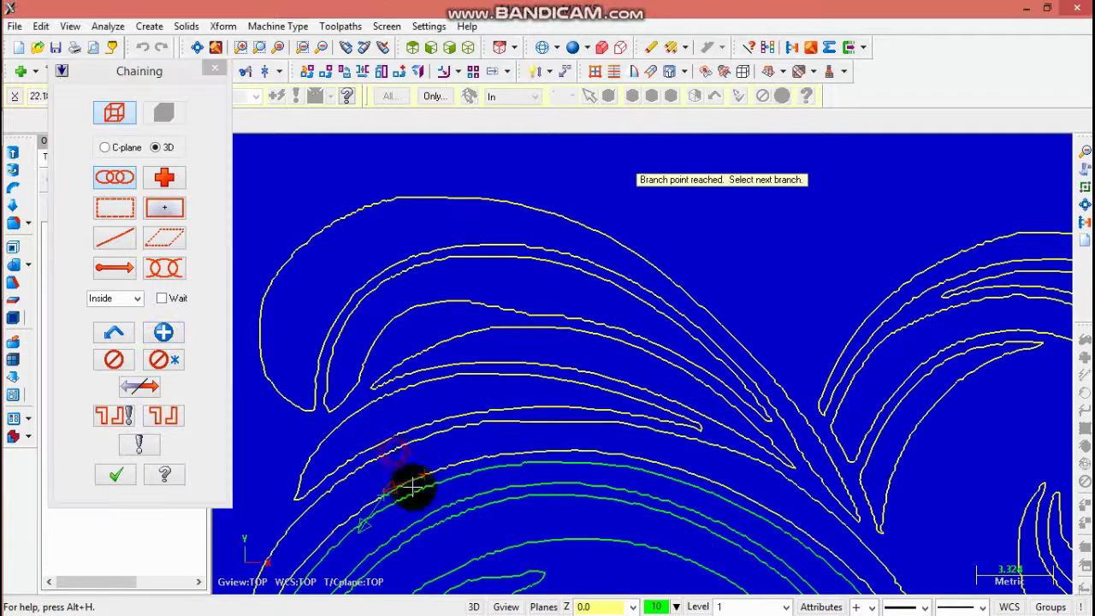
pyautogui.scroll(3, 462, 507)
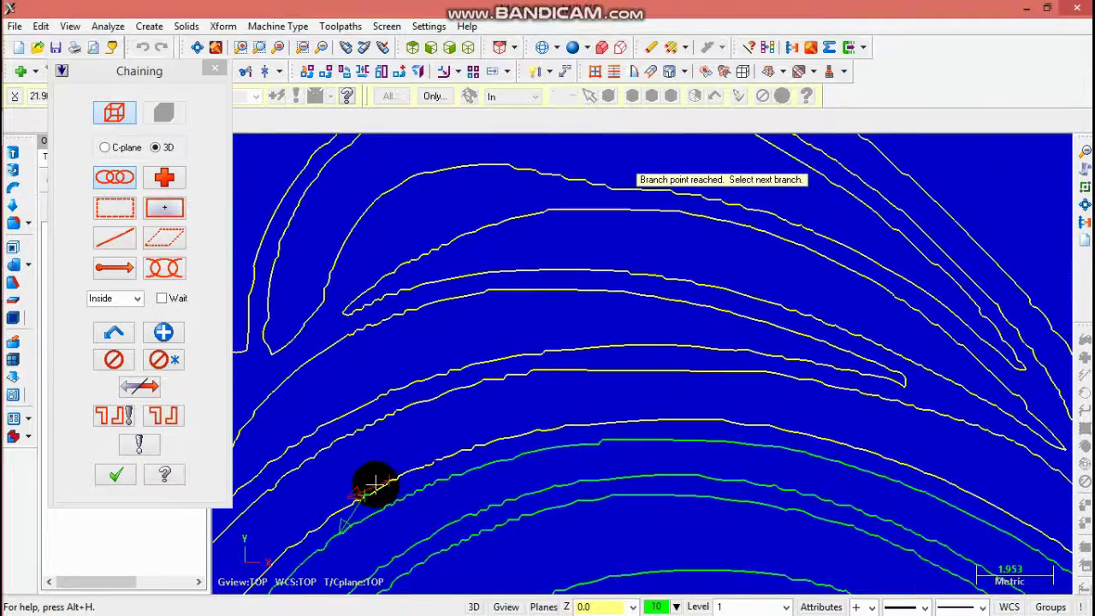
pyautogui.scroll(-2, 420, 486)
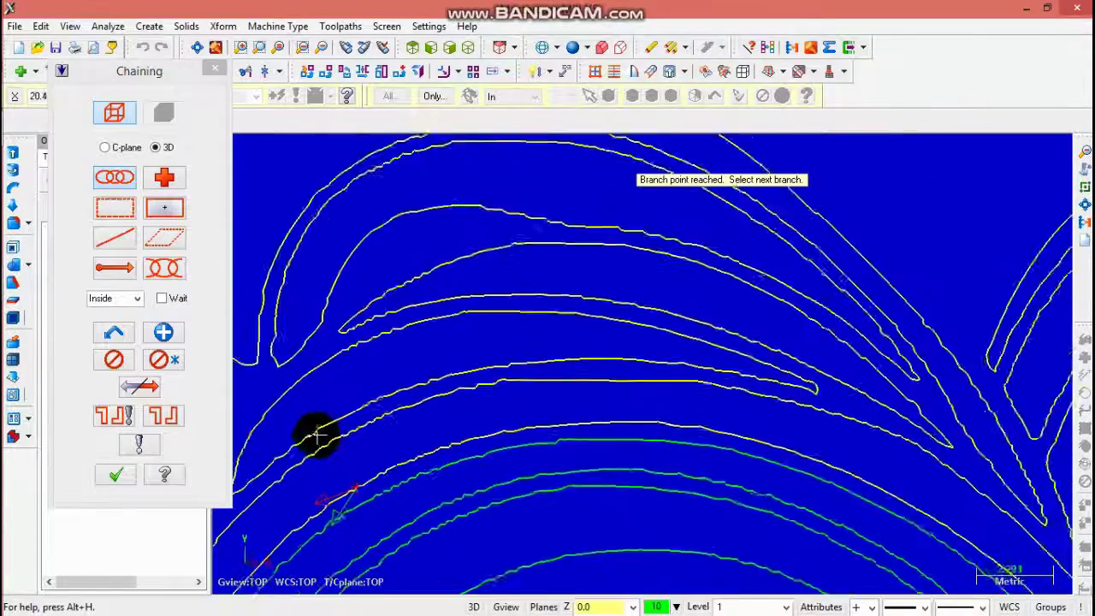
pyautogui.click(163, 333)
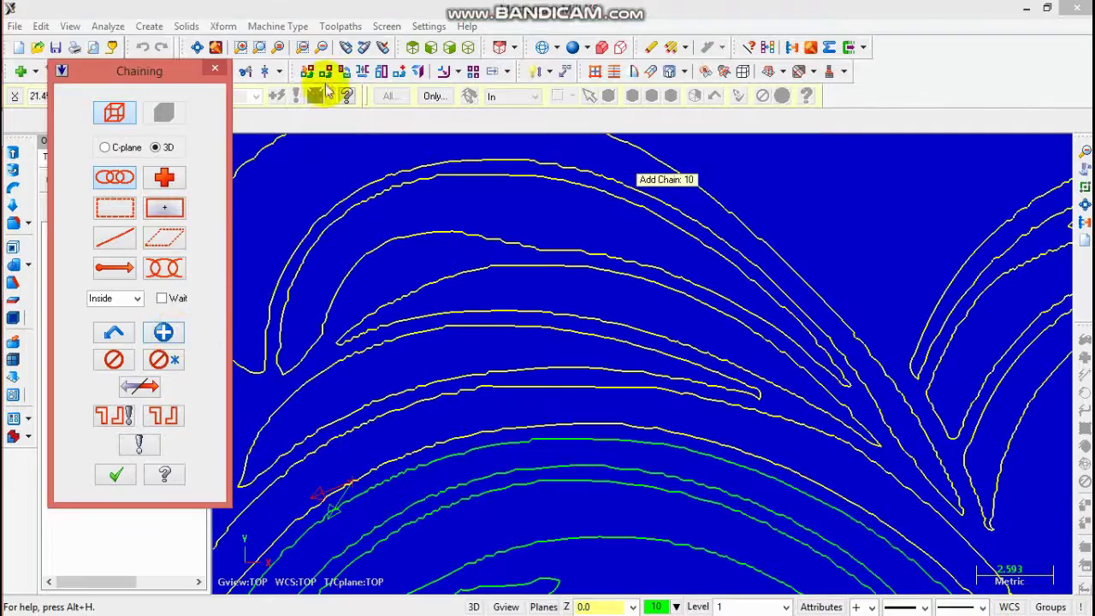
# - Chain the next large arched contour below the left feathers, ending the chain at its branch point
pyautogui.click(323, 47)
pyautogui.scroll(2, 579, 454)
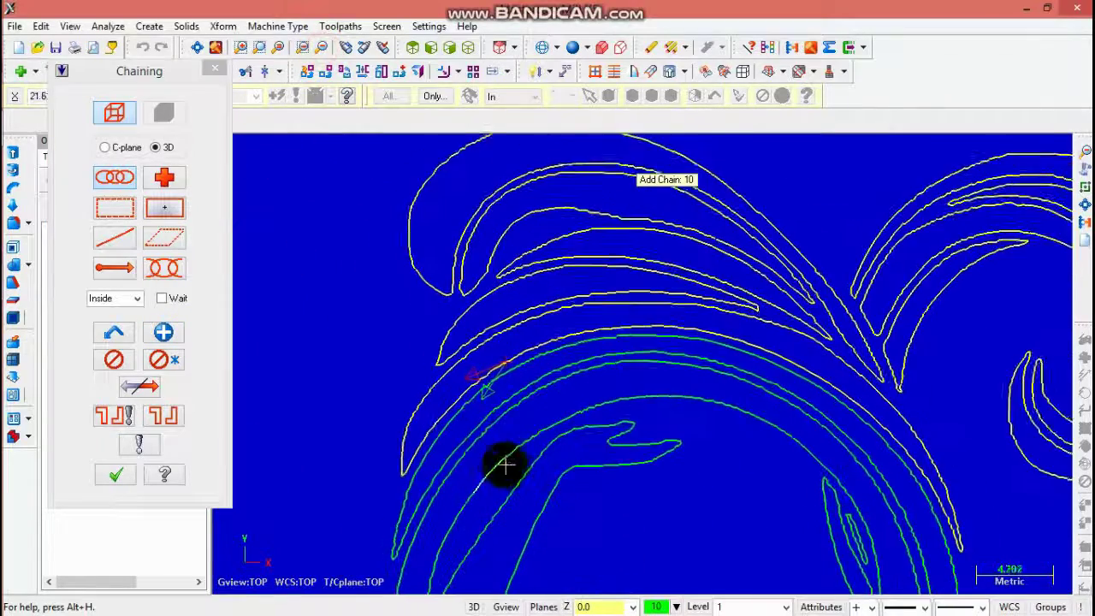
pyautogui.click(412, 468)
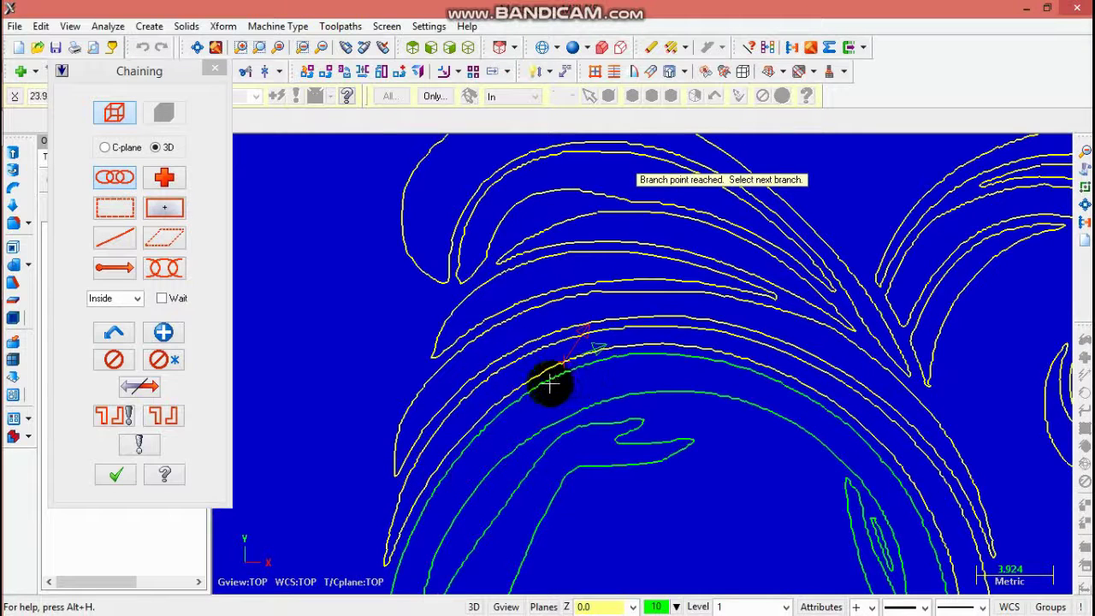
pyautogui.click(164, 332)
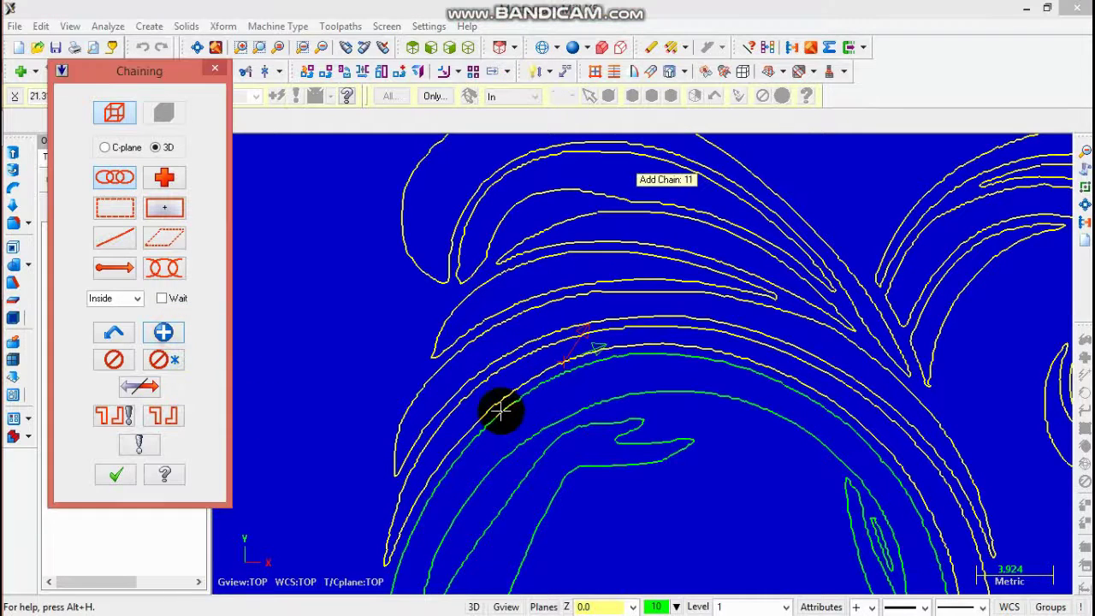
# - Chain the innermost large arch around the mermaid's raised arm, ending the chain at its branch point
pyautogui.click(566, 447)
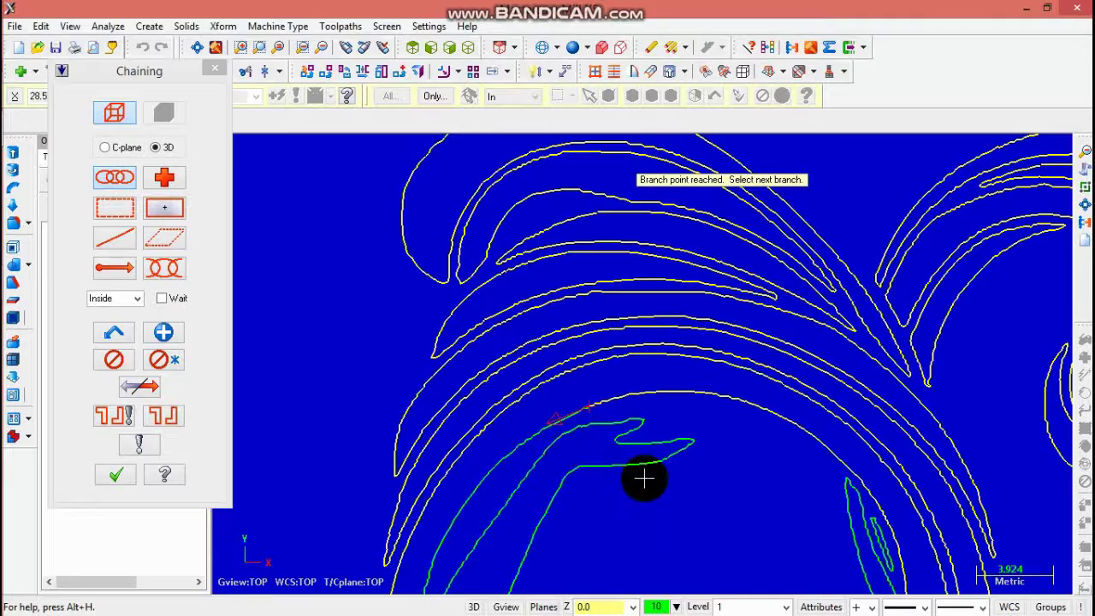
pyautogui.scroll(-1, 644, 479)
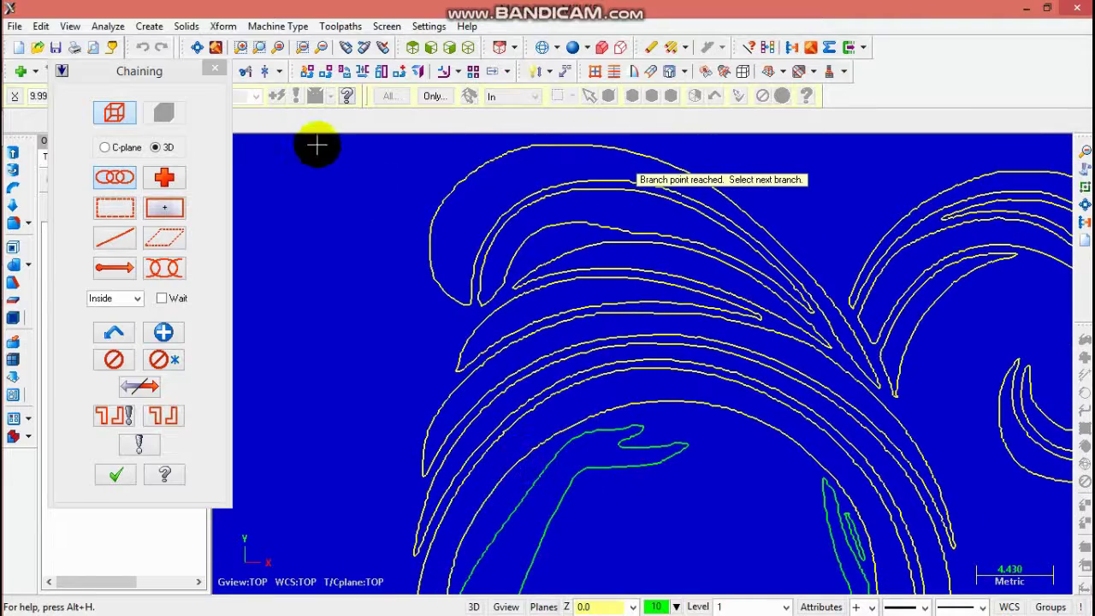
pyautogui.click(320, 50)
pyautogui.click(318, 49)
pyautogui.click(319, 50)
pyautogui.click(318, 50)
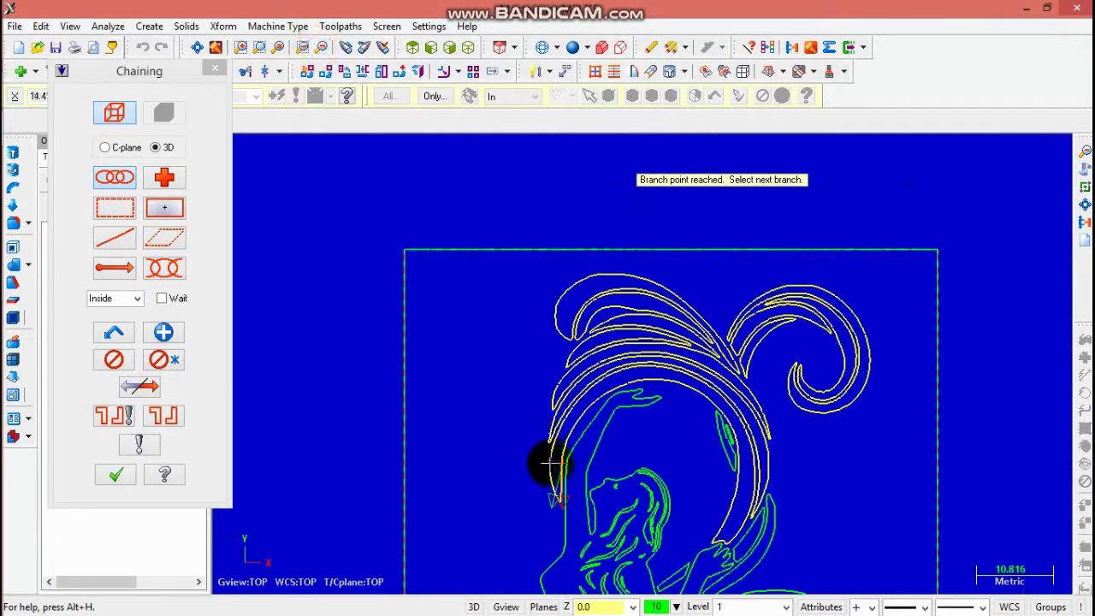
pyautogui.scroll(7, 582, 469)
pyautogui.scroll(-3, 575, 478)
pyautogui.scroll(2, 575, 478)
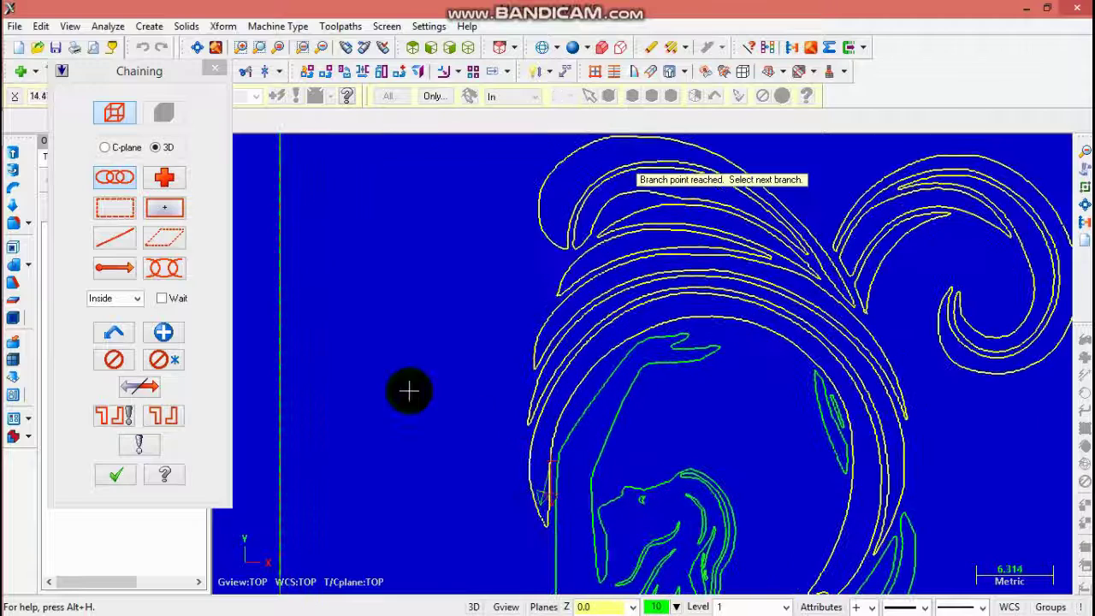
pyautogui.click(173, 337)
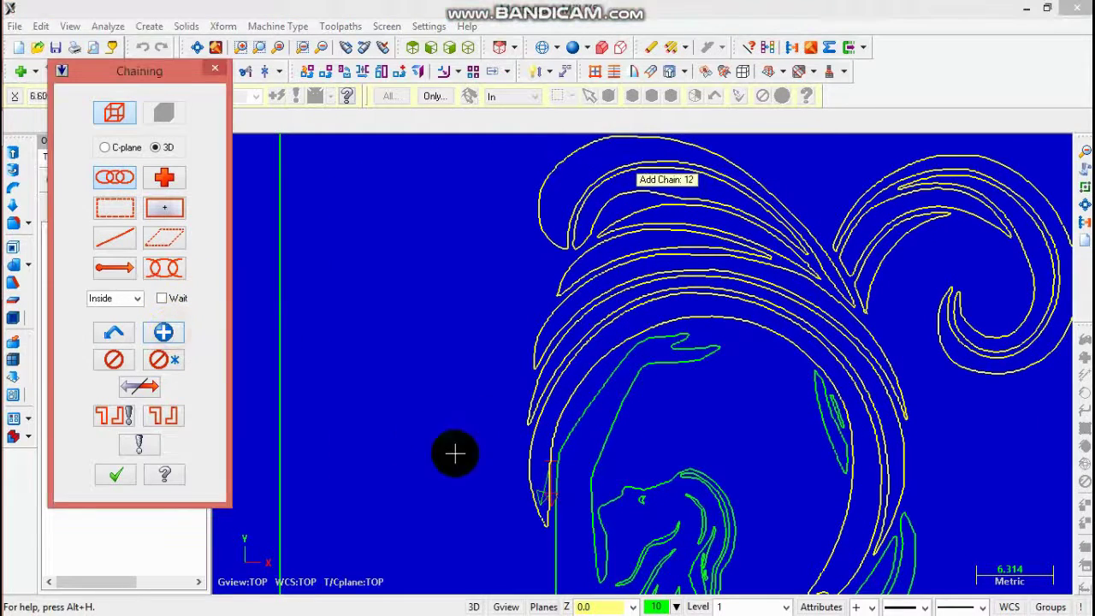
# - Chain the narrow leaf-shaped contour inside the arch's right side and the small contour within it
pyautogui.click(823, 411)
pyautogui.scroll(-1, 841, 411)
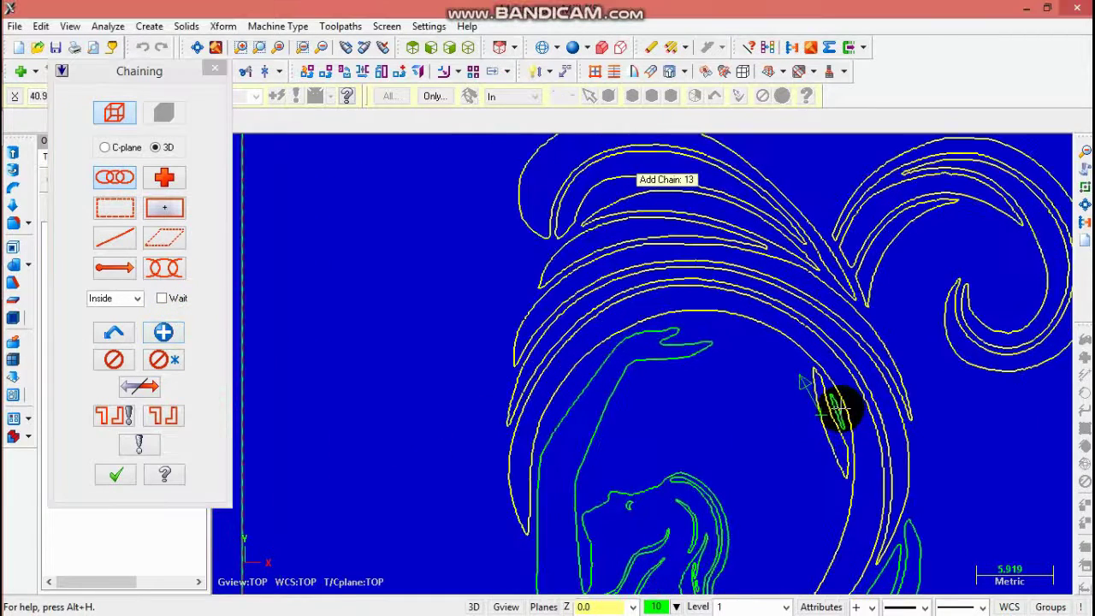
pyautogui.click(834, 411)
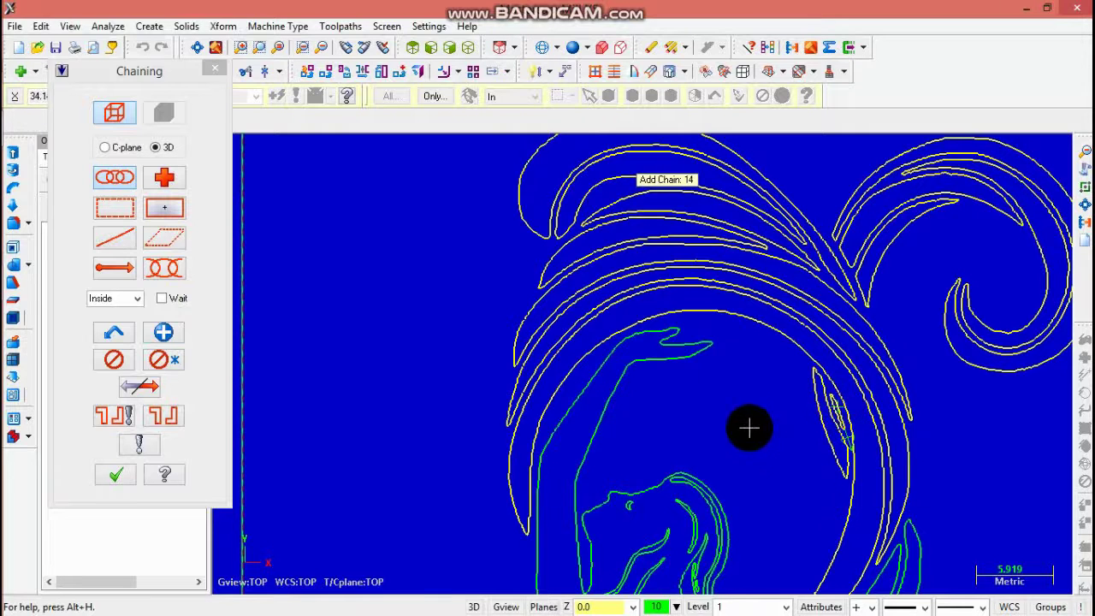
# - Start chaining the mermaid's body outline at the raised hand and continue it past the branch point at the lowered arm's elbow
pyautogui.click(690, 352)
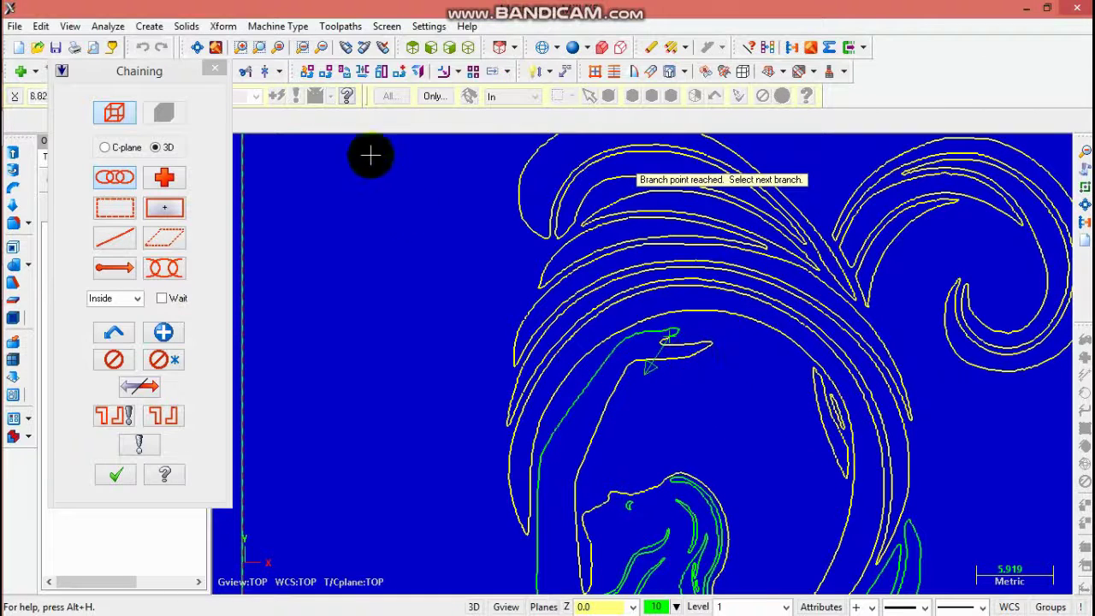
pyautogui.click(323, 47)
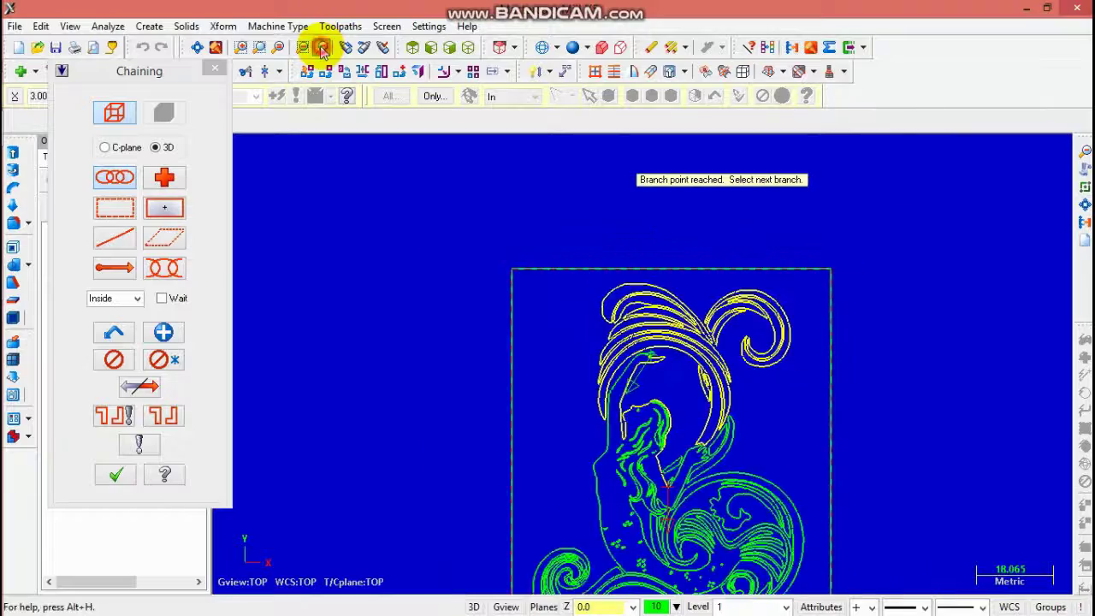
pyautogui.scroll(5, 673, 445)
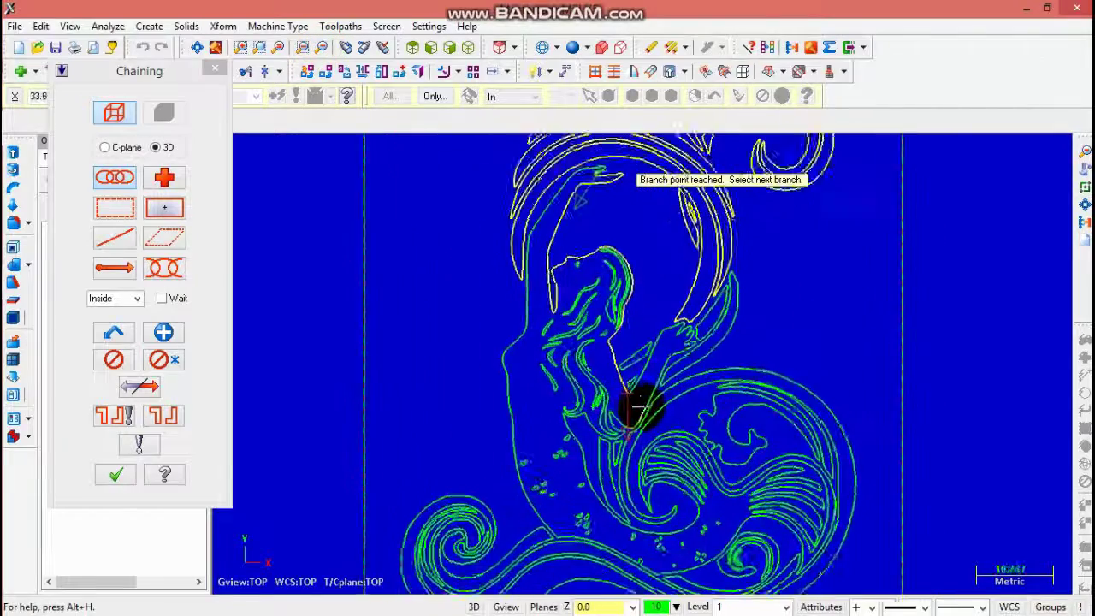
pyautogui.click(625, 377)
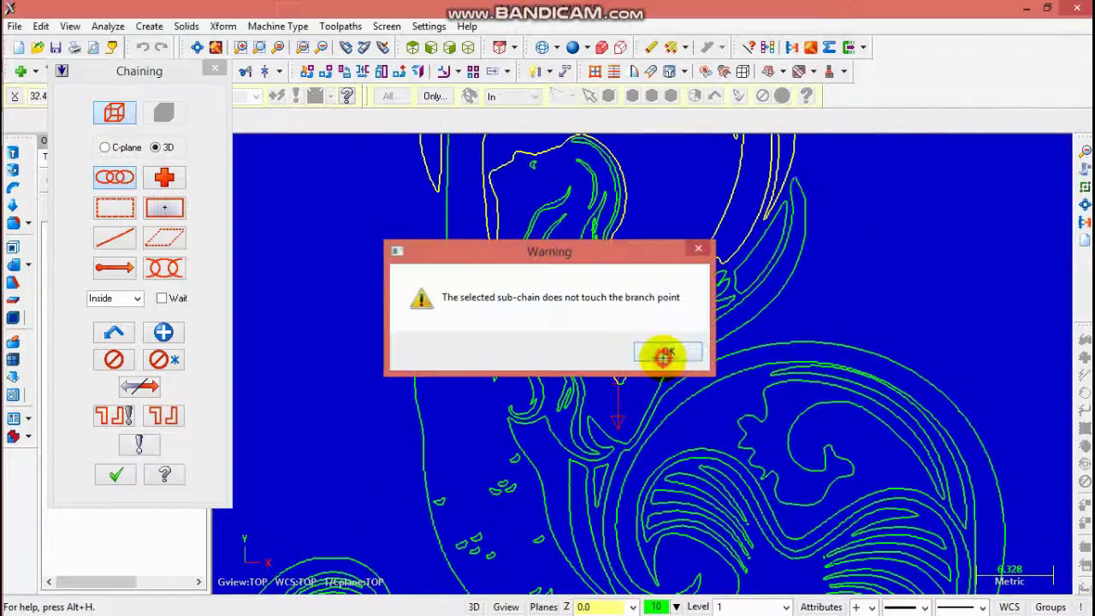
pyautogui.click(665, 353)
pyautogui.scroll(4, 631, 380)
pyautogui.scroll(-1, 612, 391)
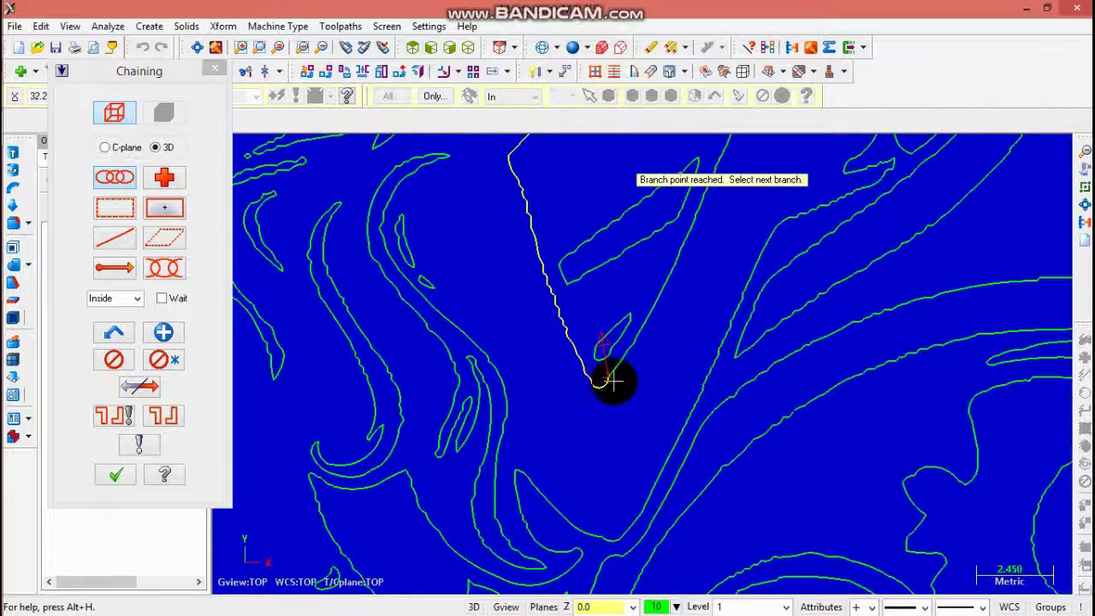
# - Continue the body outline chain through the branch points around the lower hand's fingers and along the forearm's underside
pyautogui.click(325, 48)
pyautogui.click(325, 48)
pyautogui.click(325, 49)
pyautogui.click(325, 49)
pyautogui.click(325, 49)
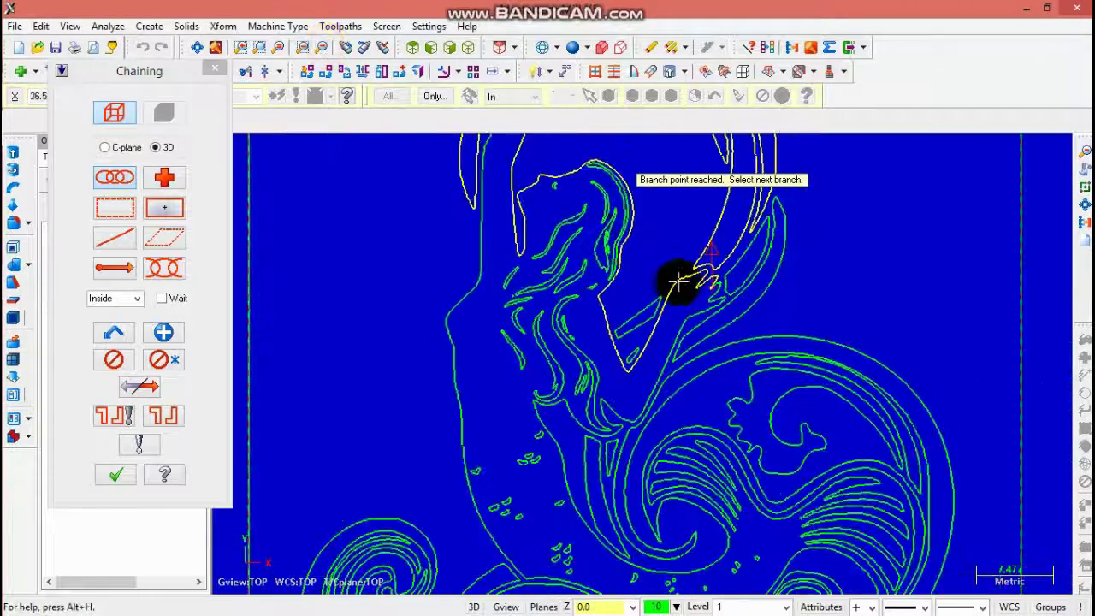
pyautogui.scroll(6, 717, 293)
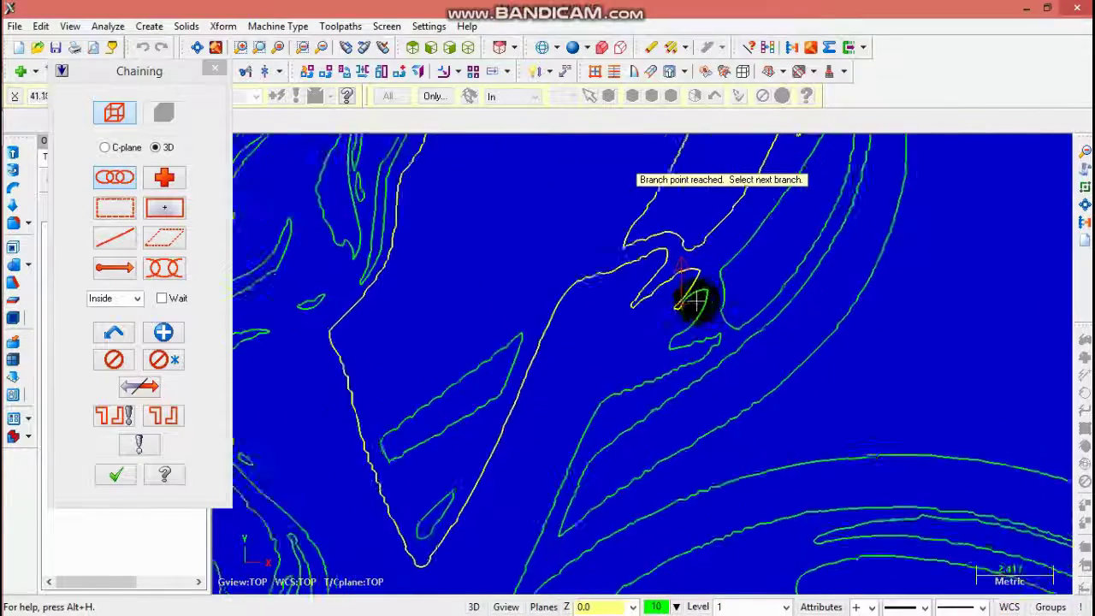
pyautogui.click(653, 393)
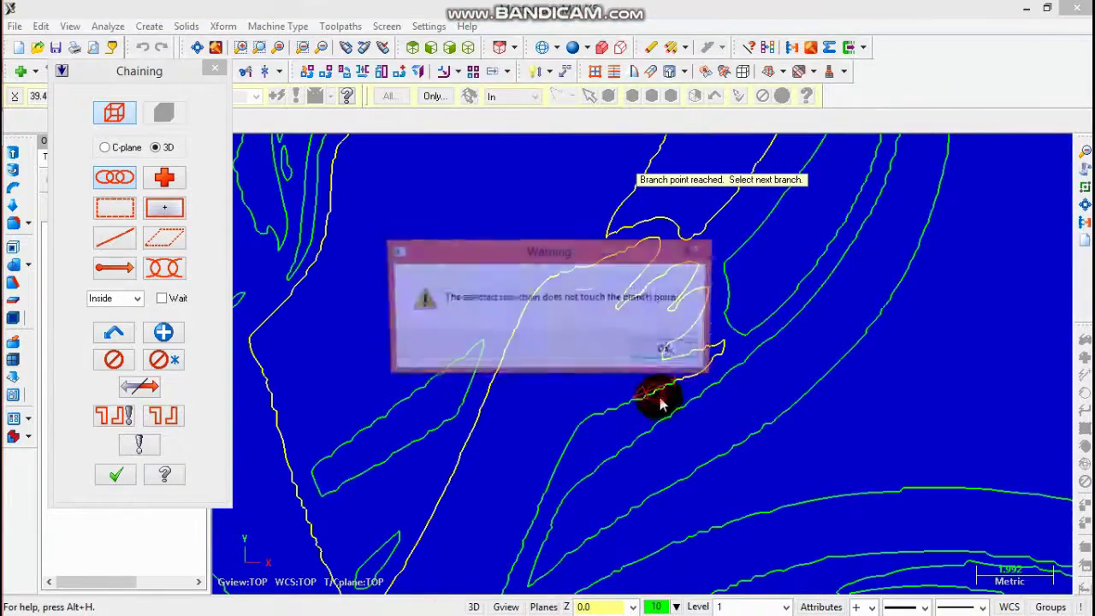
pyautogui.click(669, 353)
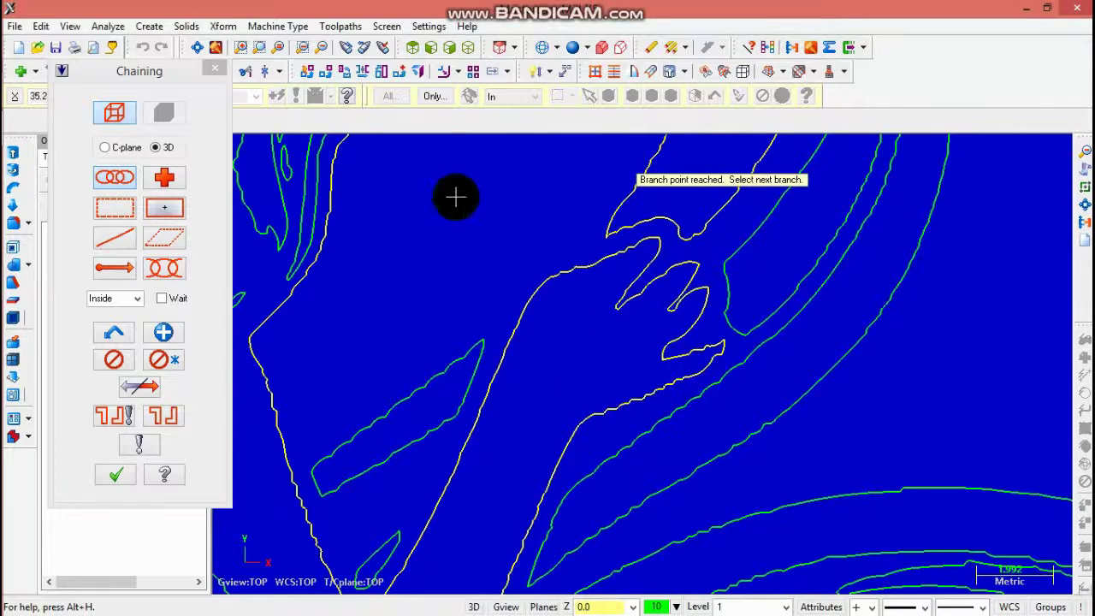
# - Continue the body outline chain past the hair ends and down the waist to the branch point below the tail's inner spiral
pyautogui.click(324, 49)
pyautogui.click(324, 49)
pyautogui.click(324, 49)
pyautogui.click(324, 49)
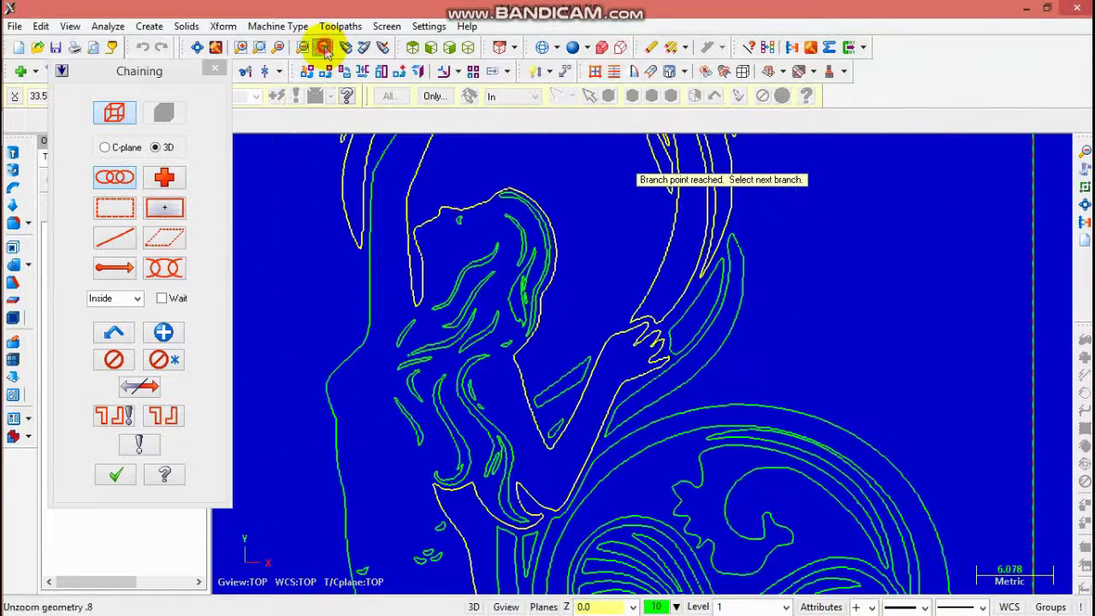
pyautogui.click(324, 49)
pyautogui.click(325, 49)
pyautogui.scroll(2, 608, 475)
pyautogui.scroll(-4, 607, 478)
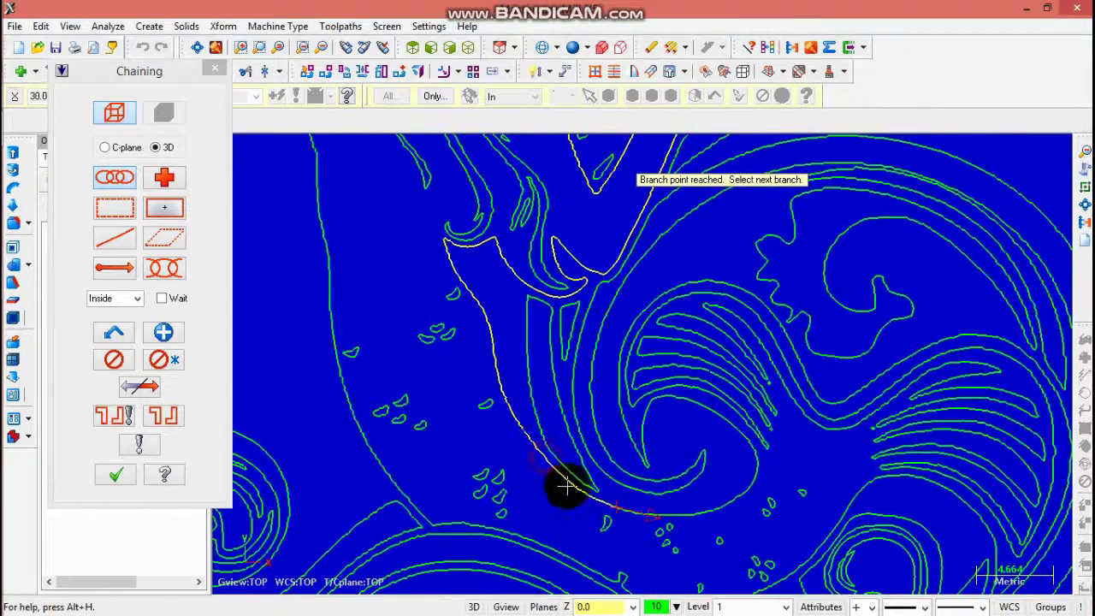
# - Select the short branch below the tail's inner spiral to carry the outline chain around the spiral
pyautogui.click(690, 465)
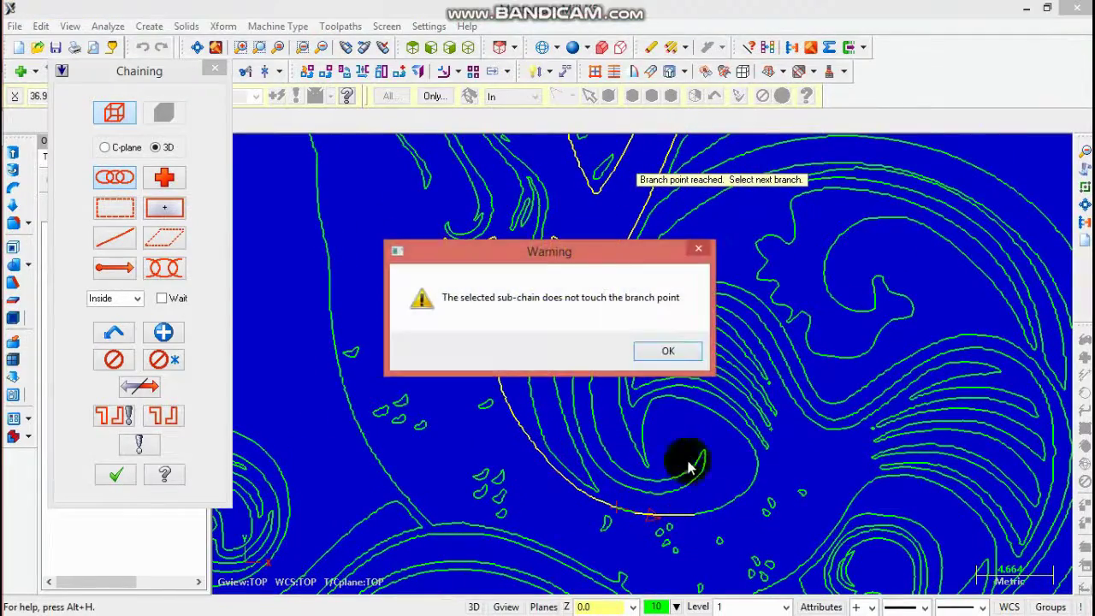
pyautogui.click(667, 353)
pyautogui.scroll(-3, 633, 513)
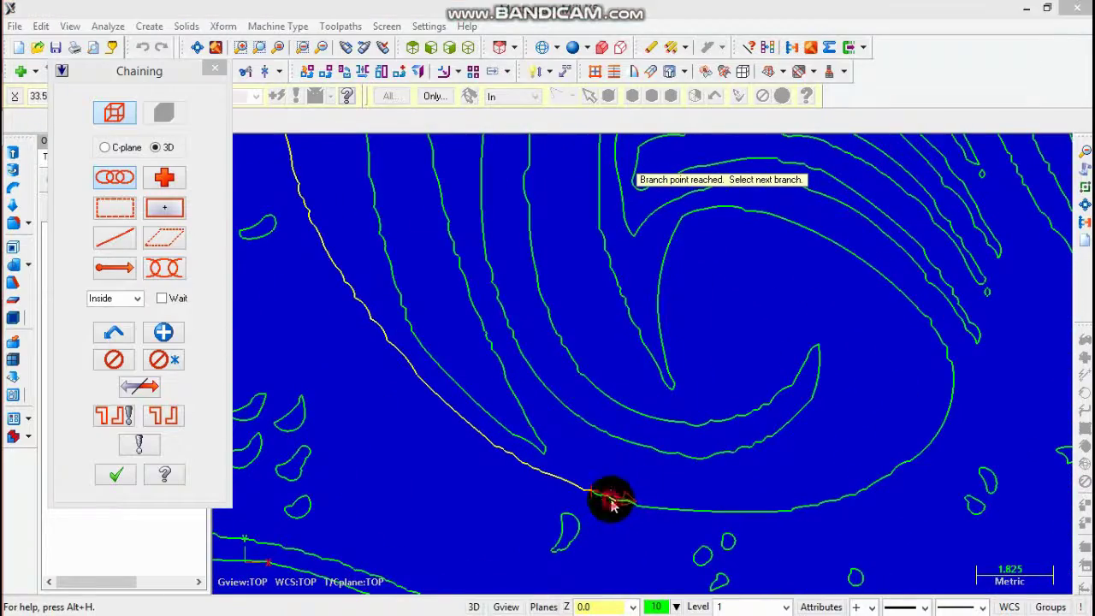
pyautogui.click(610, 503)
pyautogui.click(654, 348)
pyautogui.scroll(-2, 608, 496)
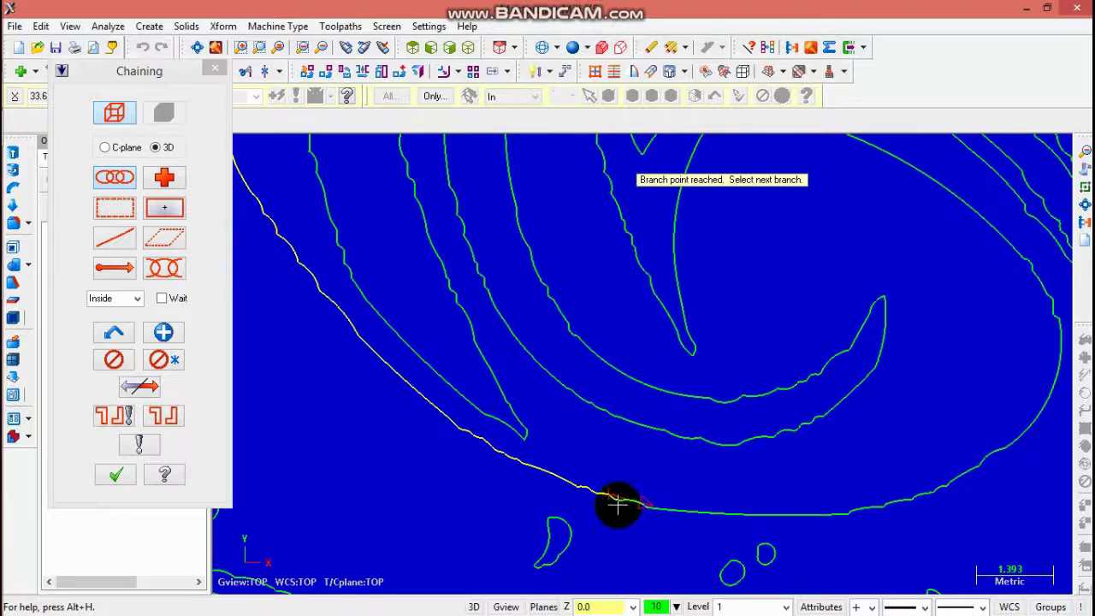
pyautogui.click(628, 511)
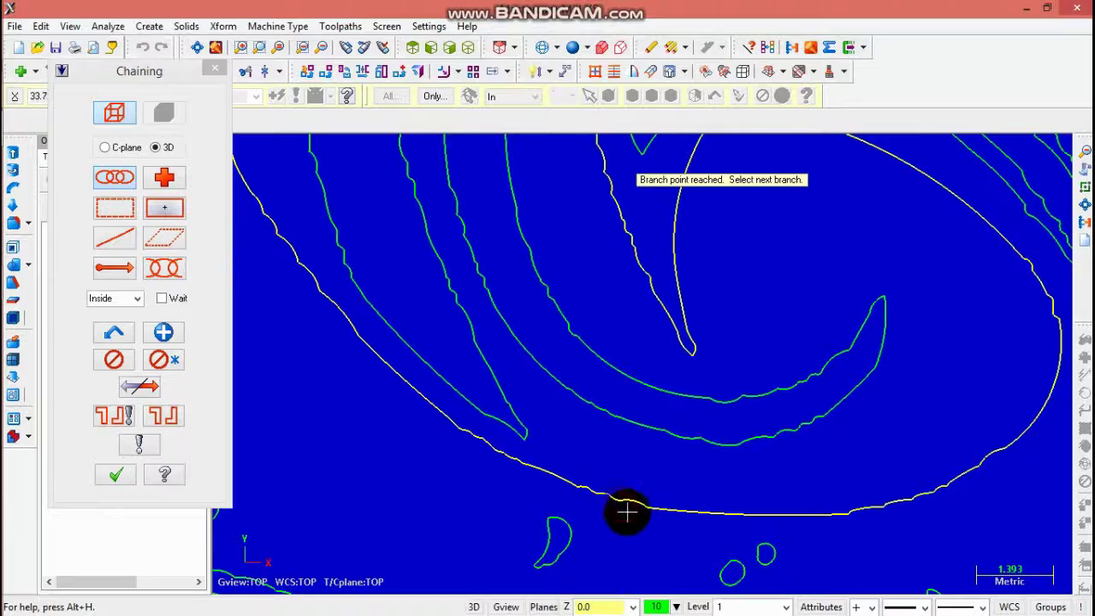
# - Extend the outline chain through the branch point at the right edge of the striped tail fin
pyautogui.click(323, 48)
pyautogui.click(325, 50)
pyautogui.click(324, 51)
pyautogui.click(324, 50)
pyautogui.click(324, 51)
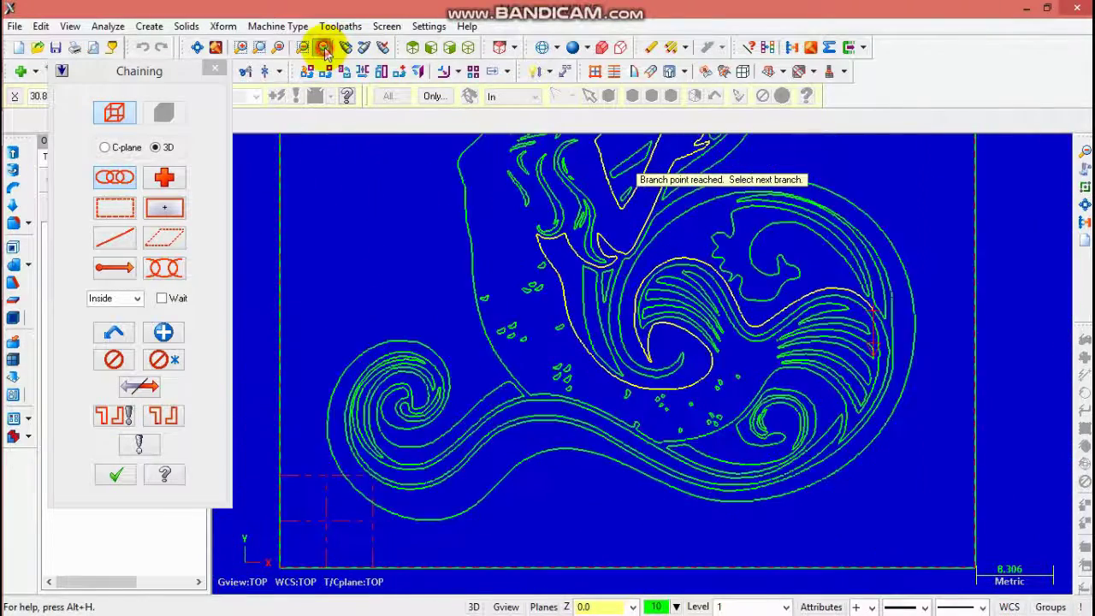
pyautogui.click(324, 51)
pyautogui.scroll(1, 861, 347)
pyautogui.scroll(6, 861, 347)
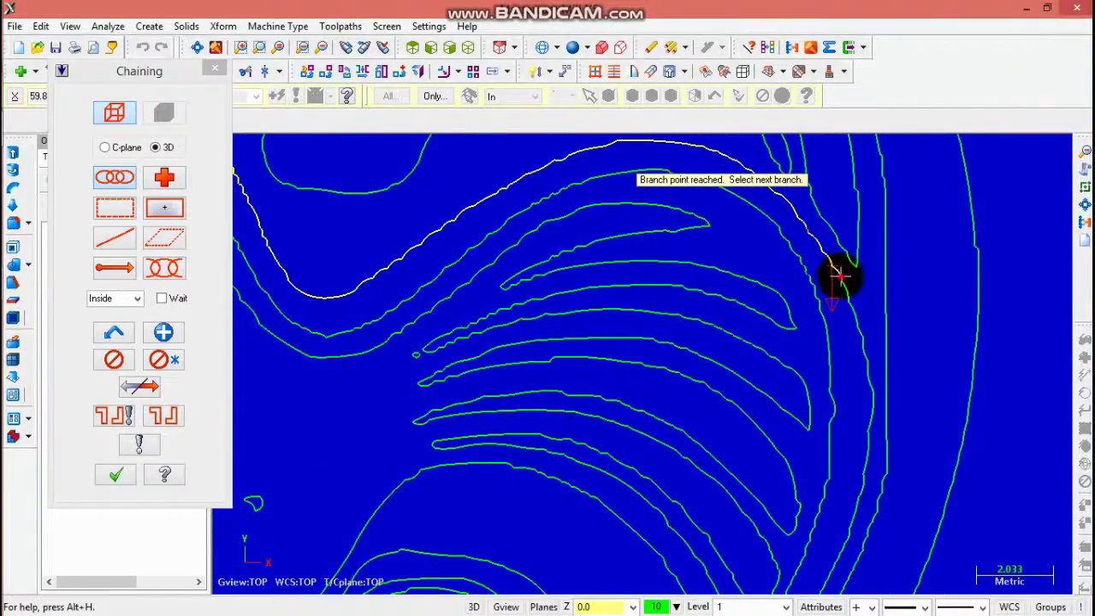
# - Extend the outline chain from the branch point beside the small lower-right curl along the tail's lower edge
pyautogui.click(329, 51)
pyautogui.click(329, 51)
pyautogui.click(329, 52)
pyautogui.click(329, 51)
pyautogui.click(327, 51)
pyautogui.click(327, 51)
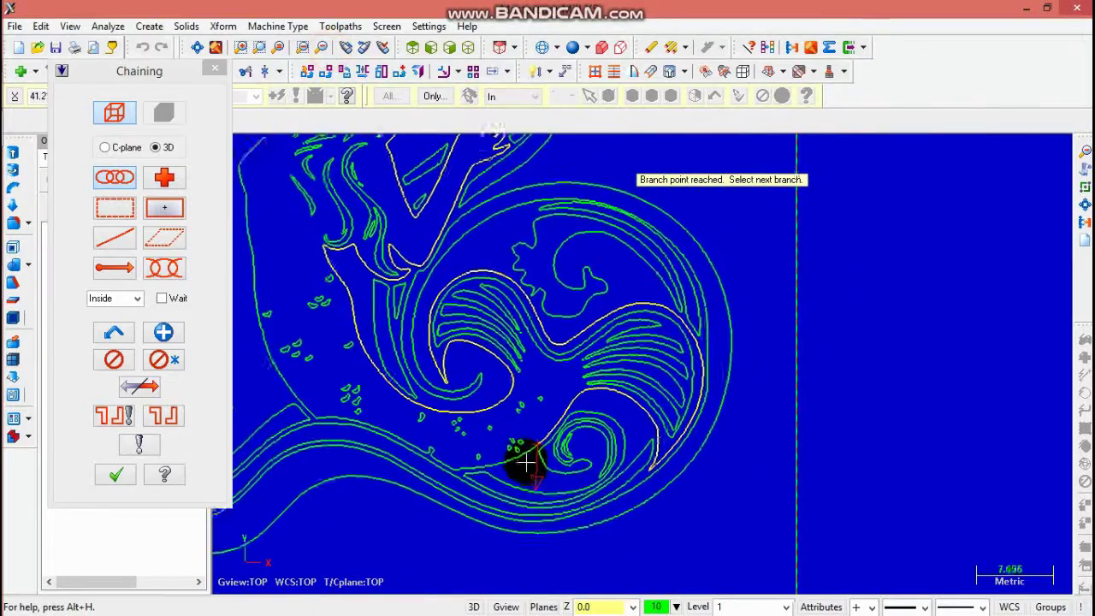
pyautogui.scroll(1, 526, 462)
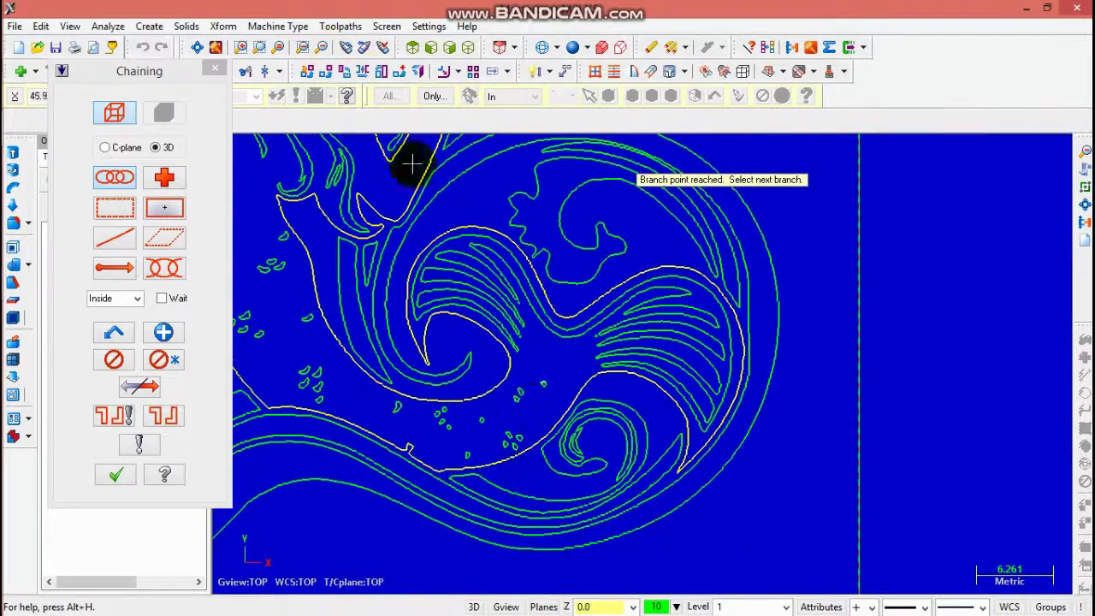
# - Select the next branch on the mermaid's lower back to carry the outline chain up her back
pyautogui.click(328, 51)
pyautogui.click(328, 51)
pyautogui.click(327, 51)
pyautogui.click(328, 51)
pyautogui.scroll(2, 462, 338)
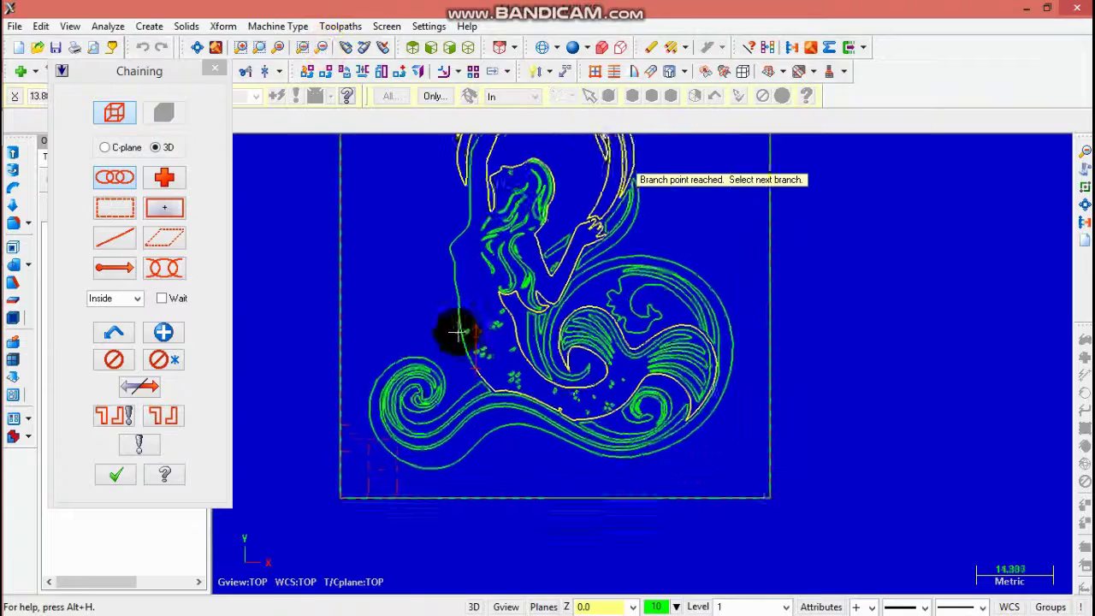
pyautogui.click(468, 352)
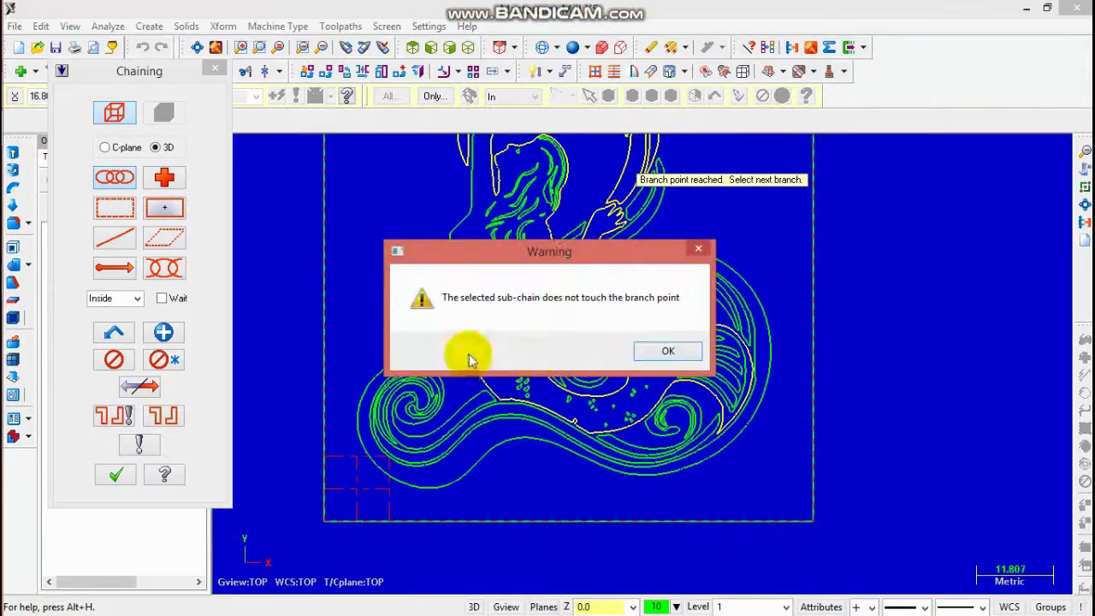
pyautogui.click(665, 350)
pyautogui.scroll(2, 460, 372)
pyautogui.scroll(5, 462, 372)
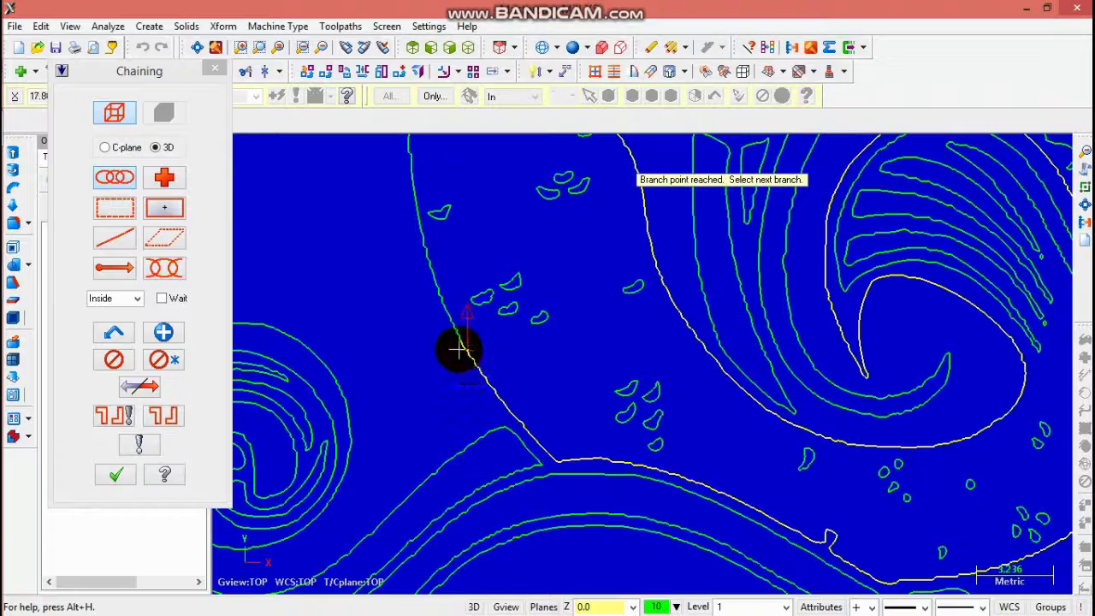
# - End the mermaid's body outline chain at the branch point beside her raised hand
pyautogui.click(321, 47)
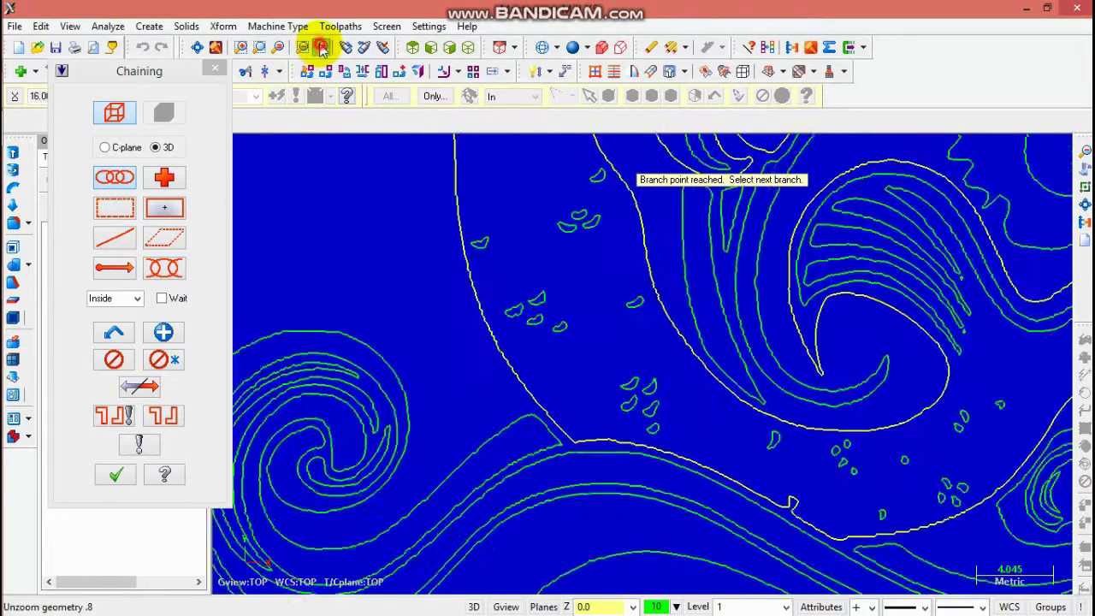
pyautogui.click(322, 48)
pyautogui.click(322, 48)
pyautogui.click(322, 49)
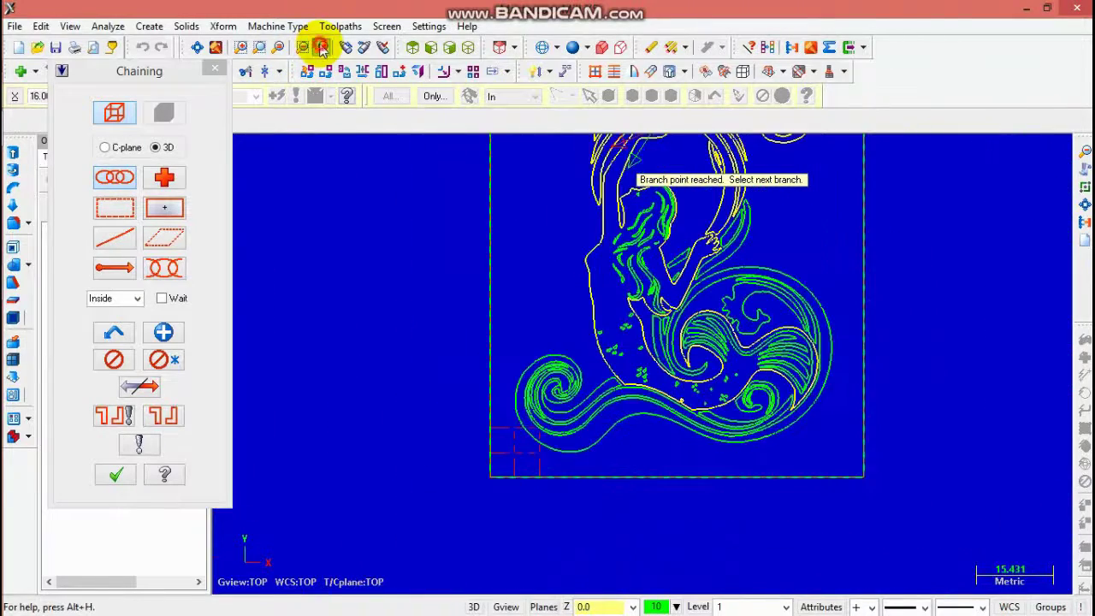
pyautogui.scroll(4, 647, 129)
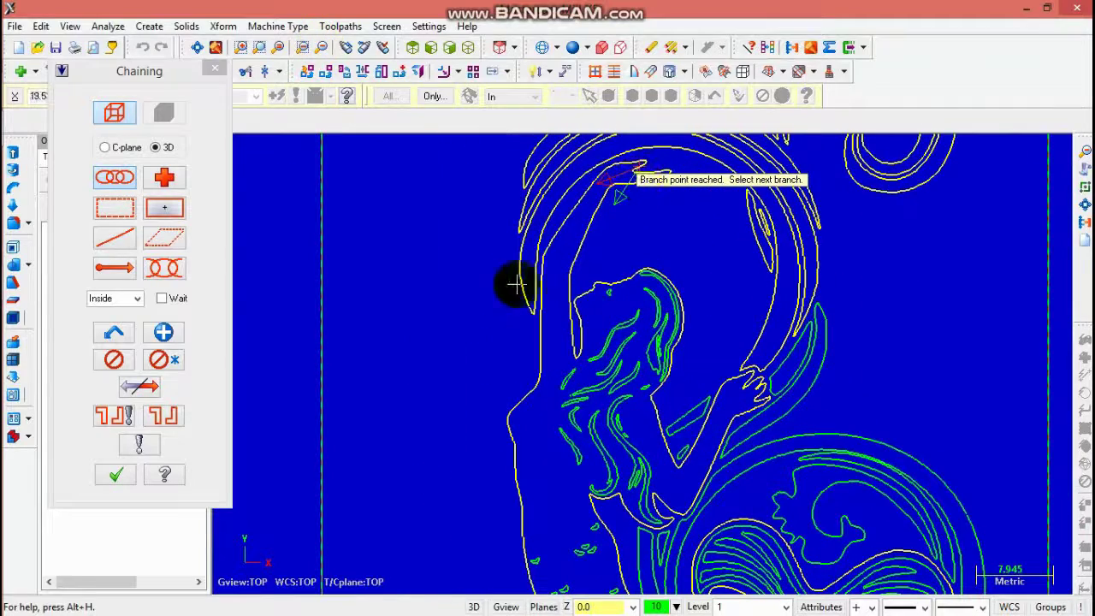
pyautogui.click(163, 331)
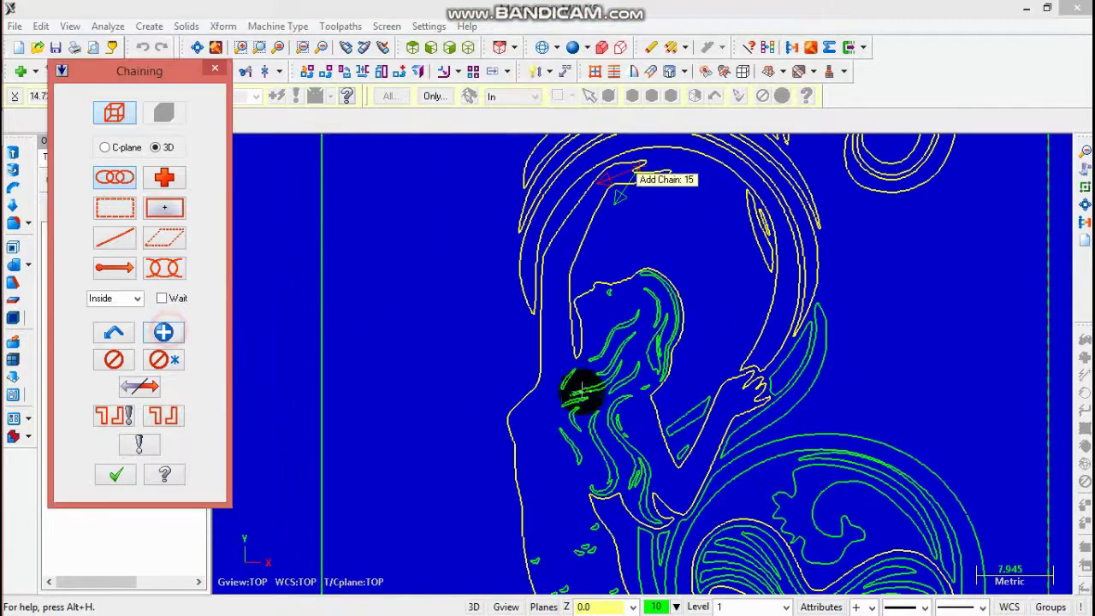
# - Chain the eye, the short hair strand behind the face and the long strand along the back of the head, ending the chain at its branch point
pyautogui.scroll(2, 640, 301)
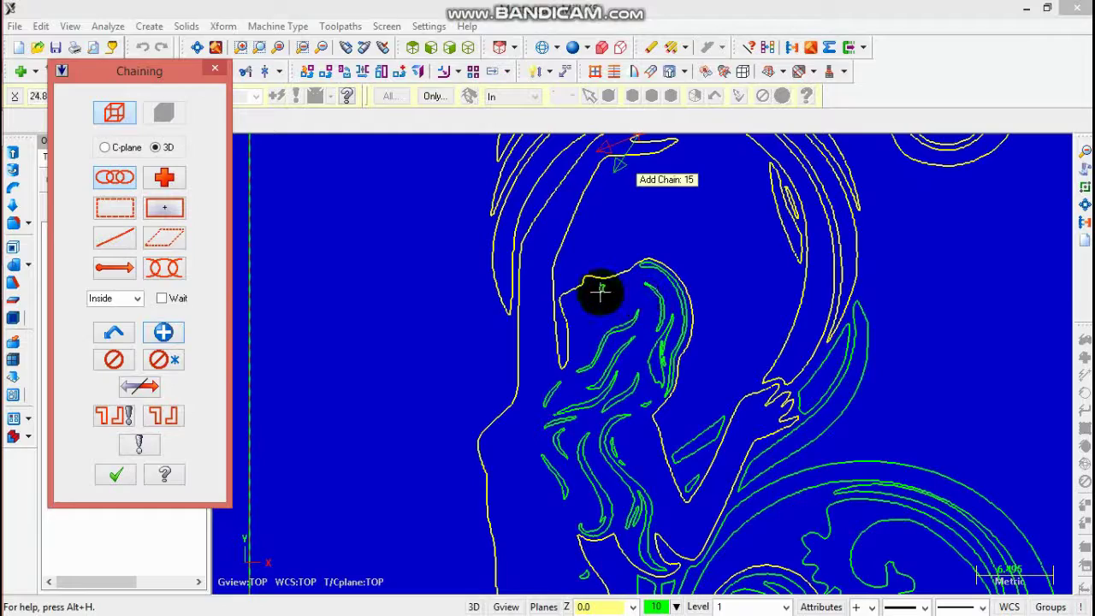
pyautogui.click(601, 292)
pyautogui.scroll(1, 657, 294)
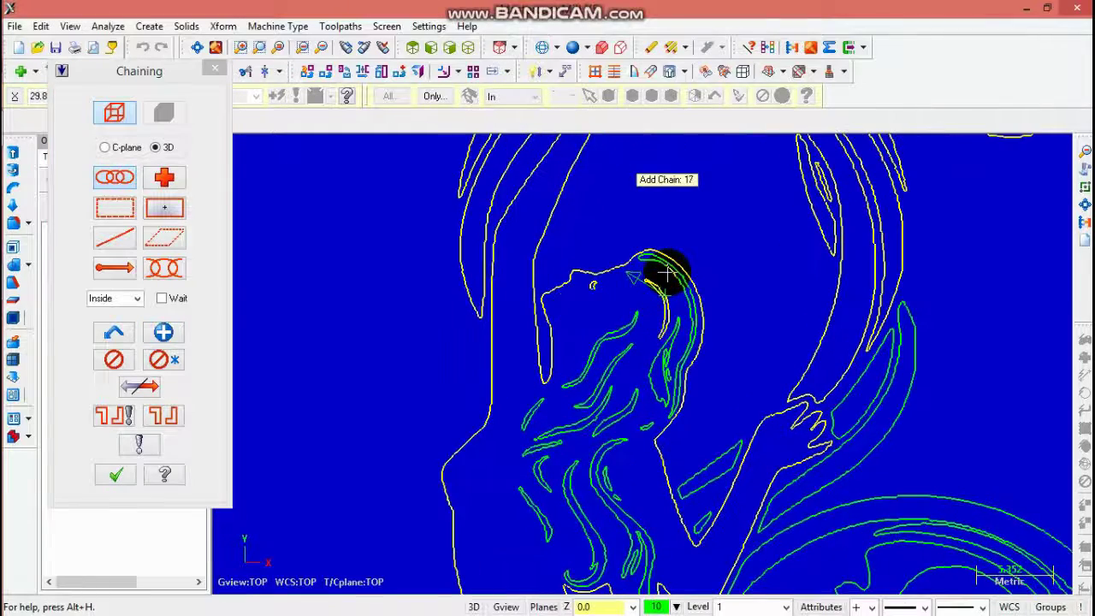
pyautogui.click(674, 275)
pyautogui.scroll(3, 673, 385)
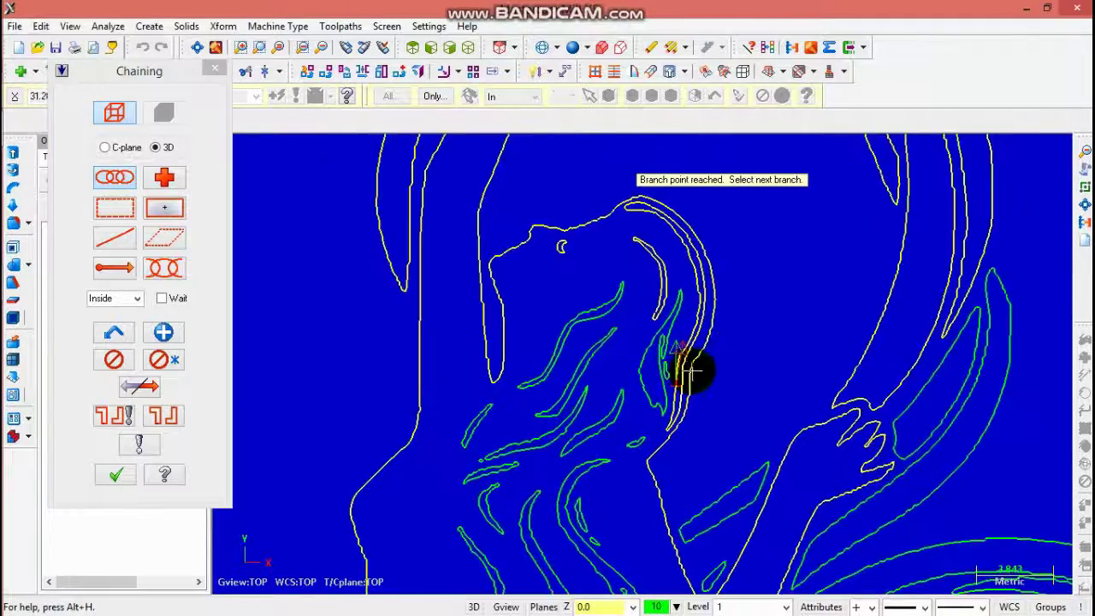
pyautogui.click(163, 332)
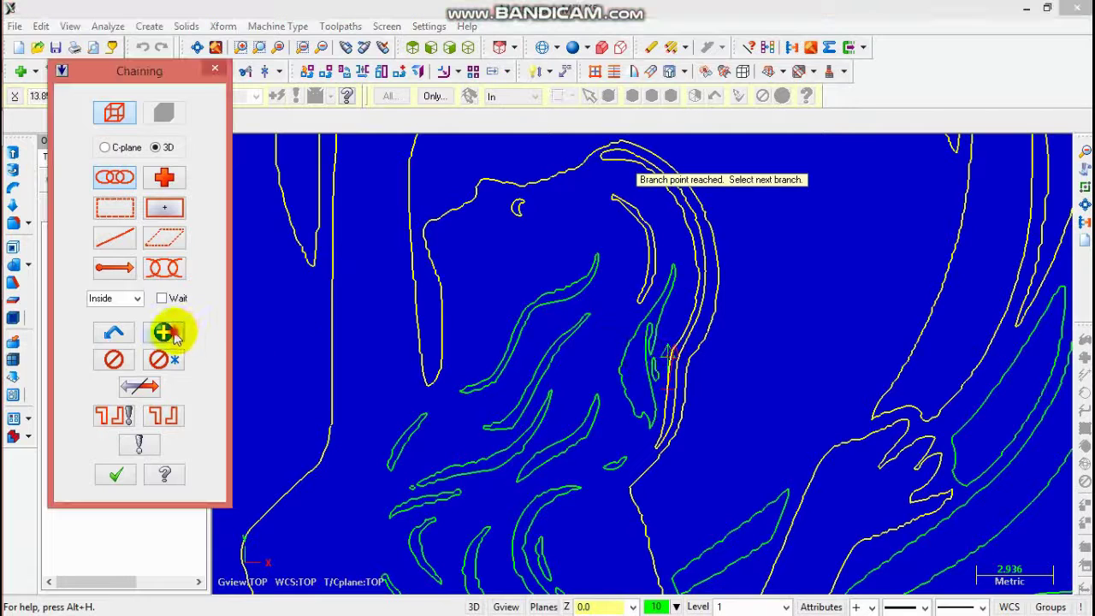
# - Chain the hair lock at the nape and the long diagonal strand reaching toward the shoulder, ending the latter at its branch point
pyautogui.click(660, 315)
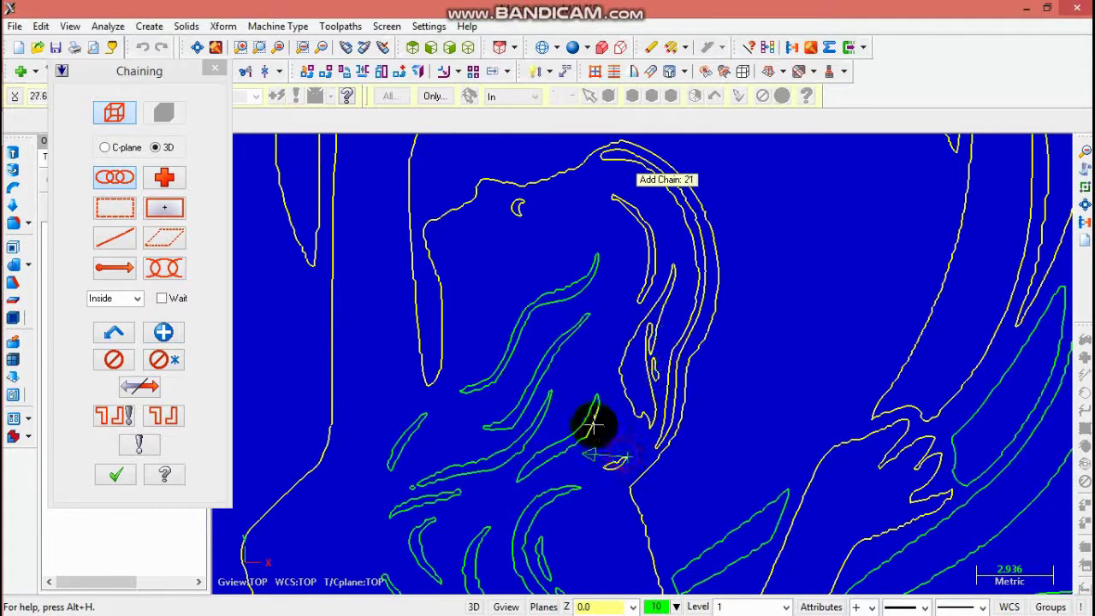
pyautogui.click(547, 415)
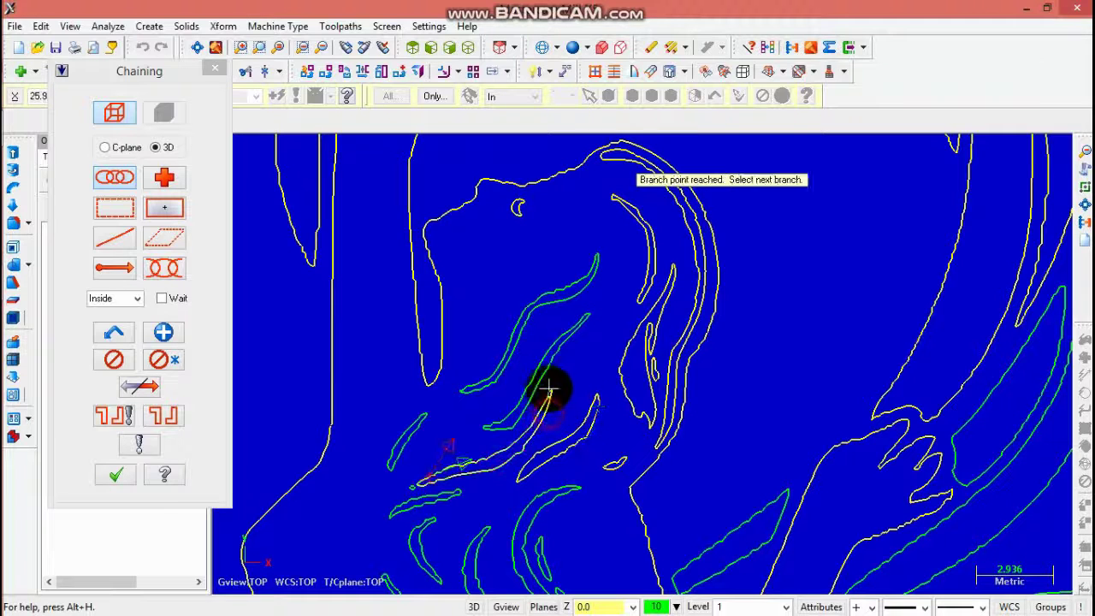
pyautogui.click(164, 332)
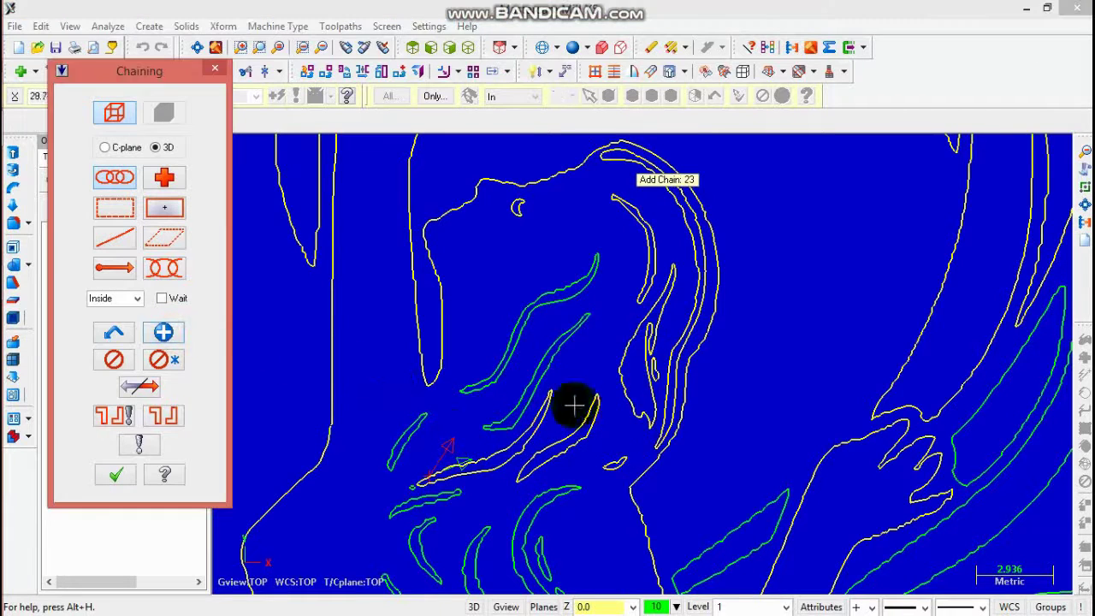
# - Chain the two upper diagonal hair strands below the face and end the chain at the upper strand's branch point
pyautogui.click(530, 393)
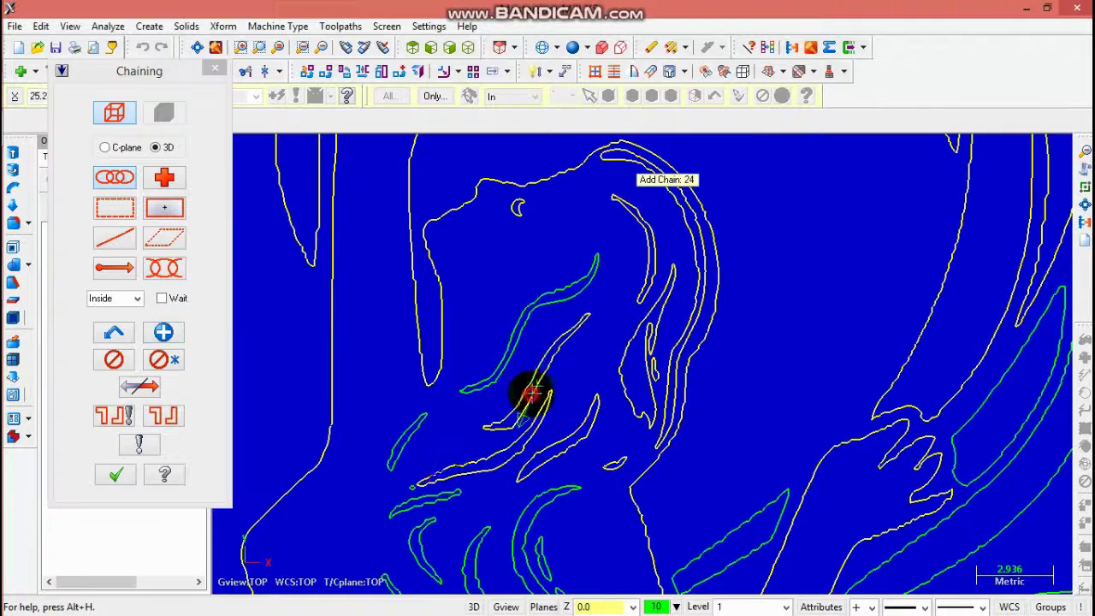
pyautogui.click(514, 339)
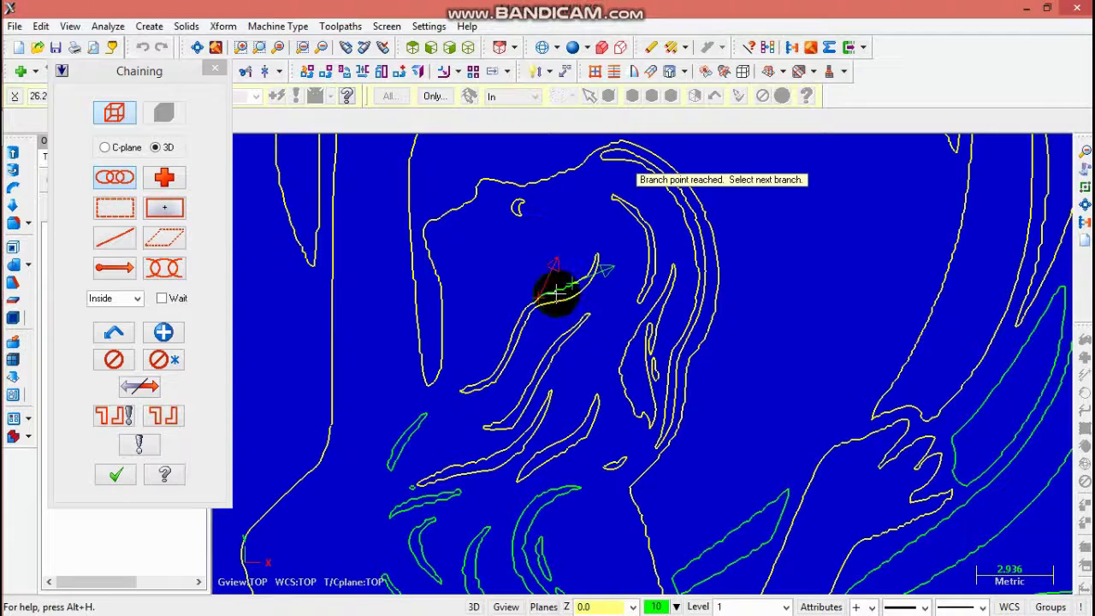
pyautogui.click(171, 340)
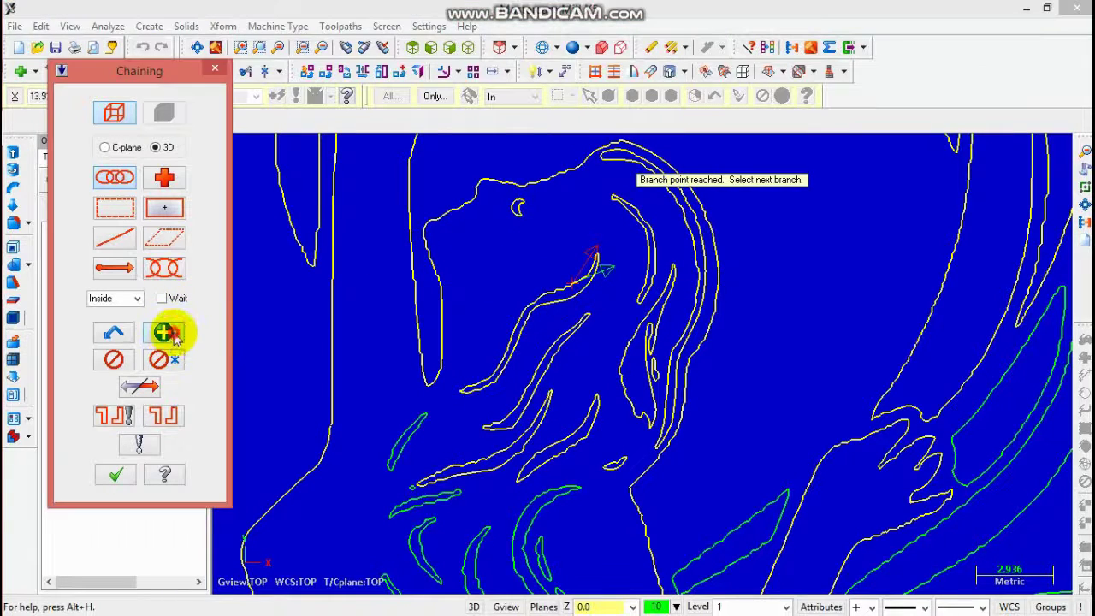
# - Chain the short hair strands near the front shoulder and the tiny loop between them, ending each chain at its branch point
pyautogui.click(418, 428)
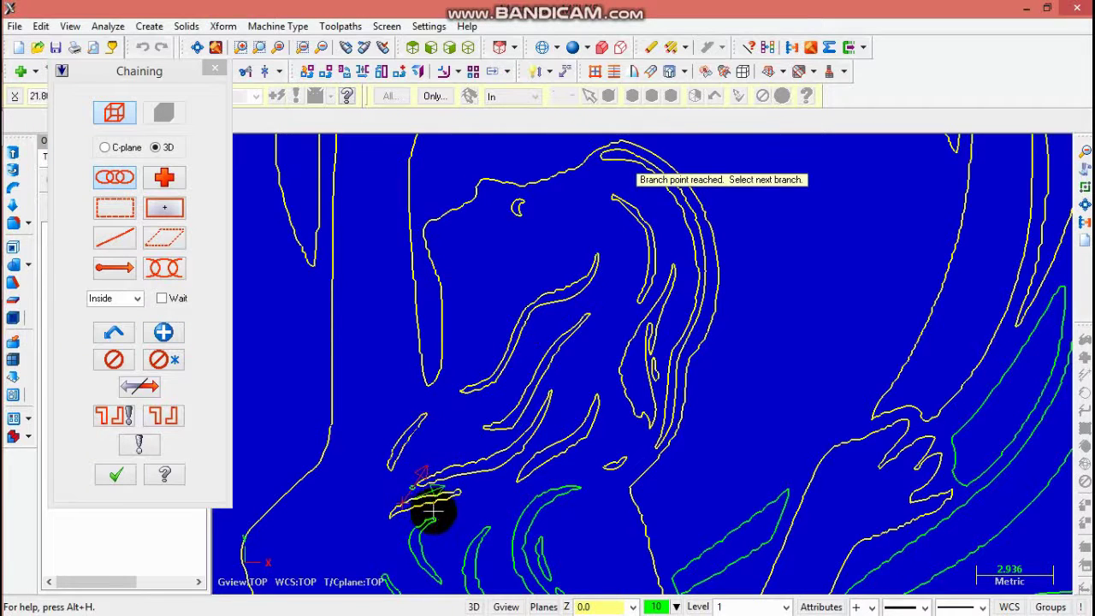
pyautogui.scroll(3, 433, 512)
pyautogui.click(163, 332)
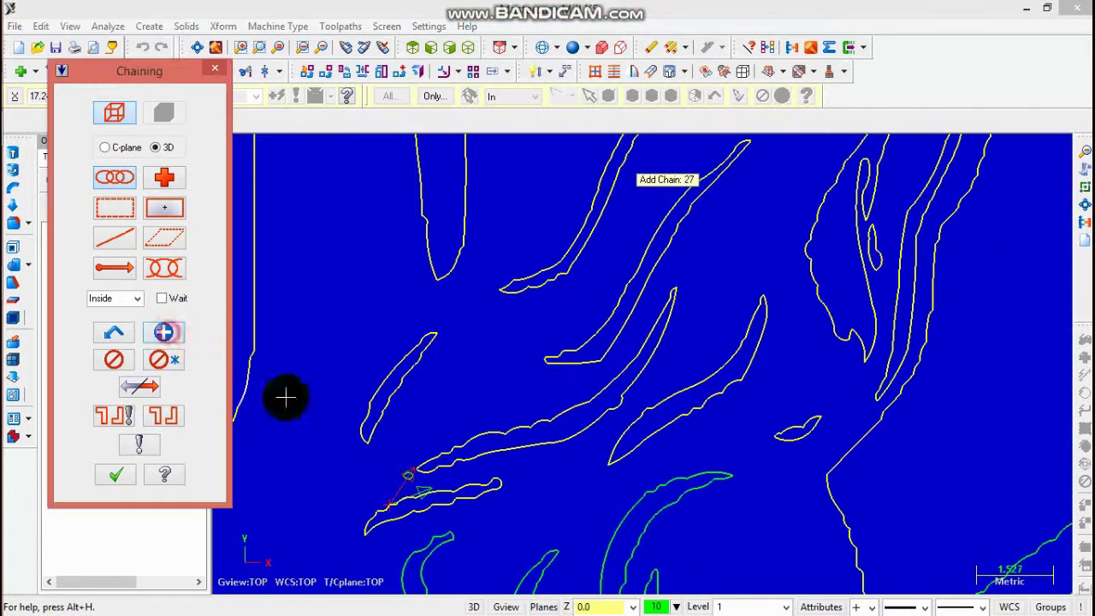
pyautogui.click(407, 476)
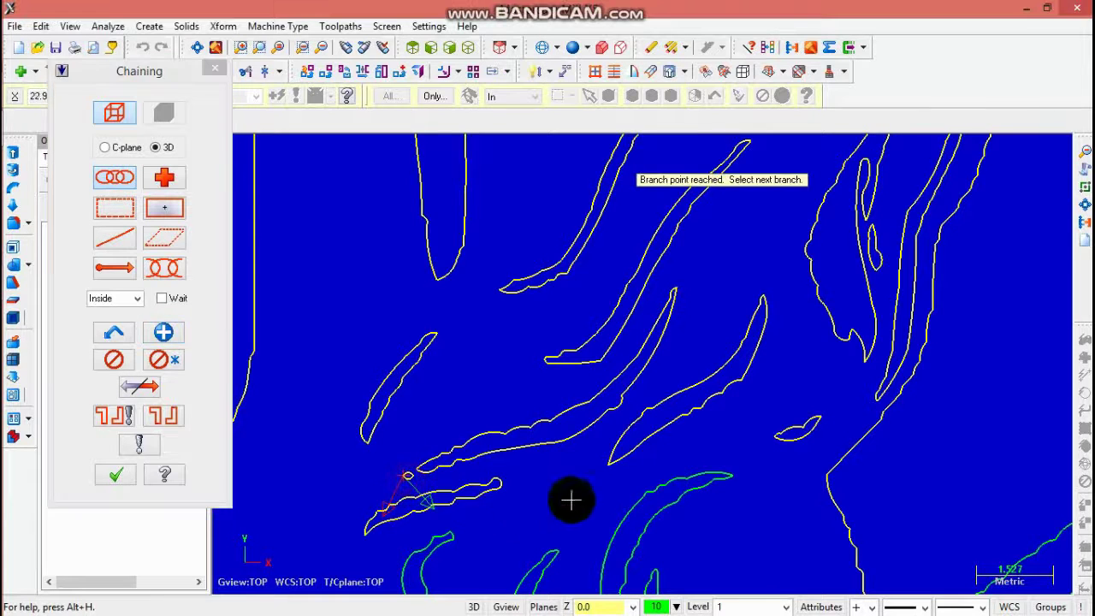
pyautogui.click(164, 332)
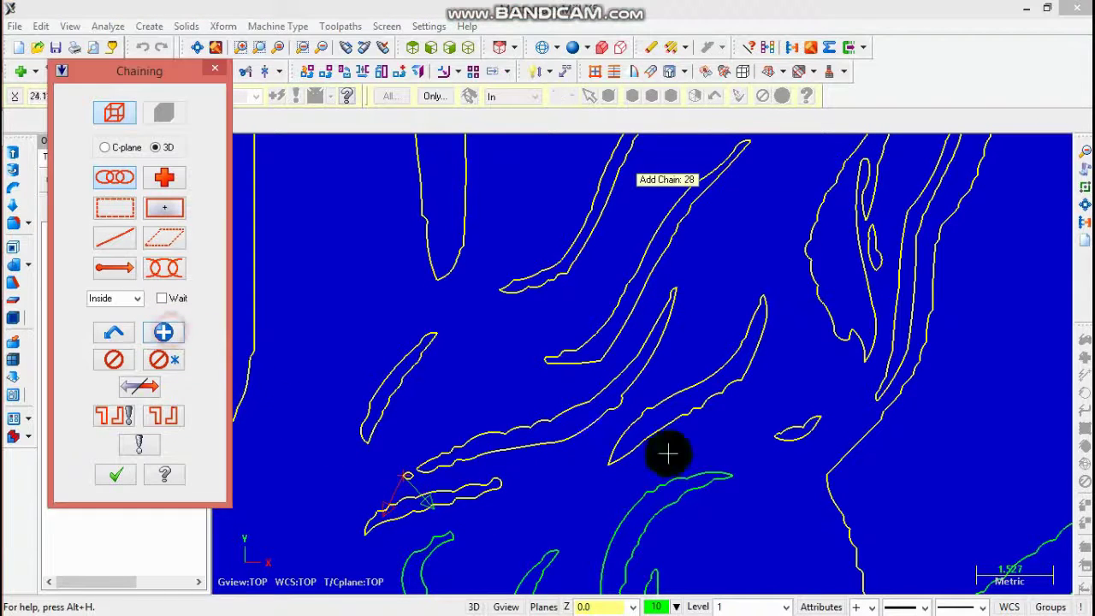
# - Chain the long wavy hair lock down the back, end it at its branch point, and chain the adjacent wavy lock
pyautogui.click(642, 495)
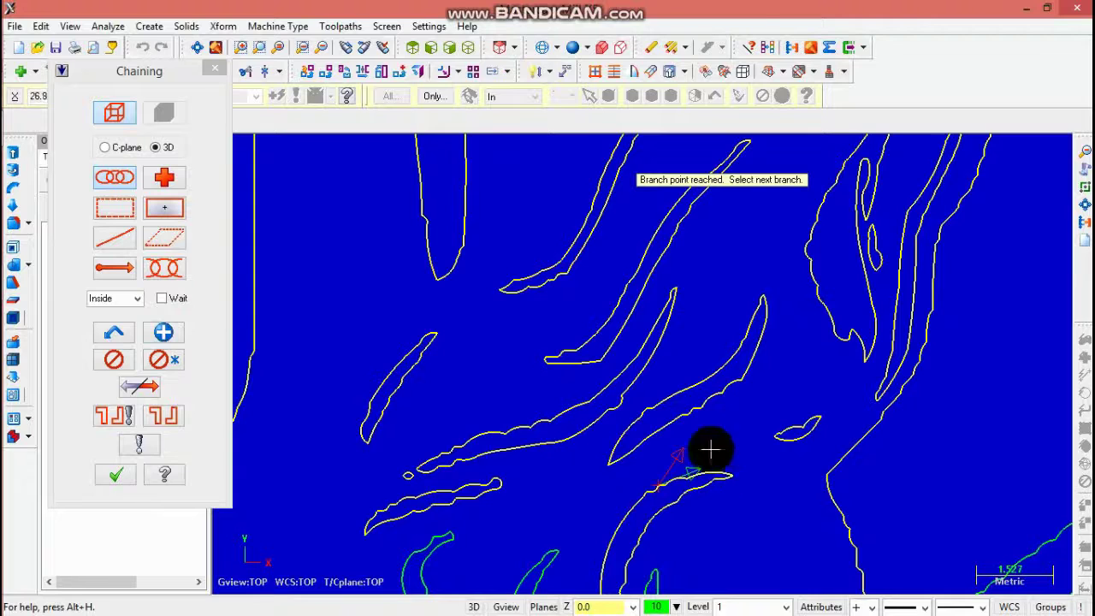
pyautogui.click(164, 335)
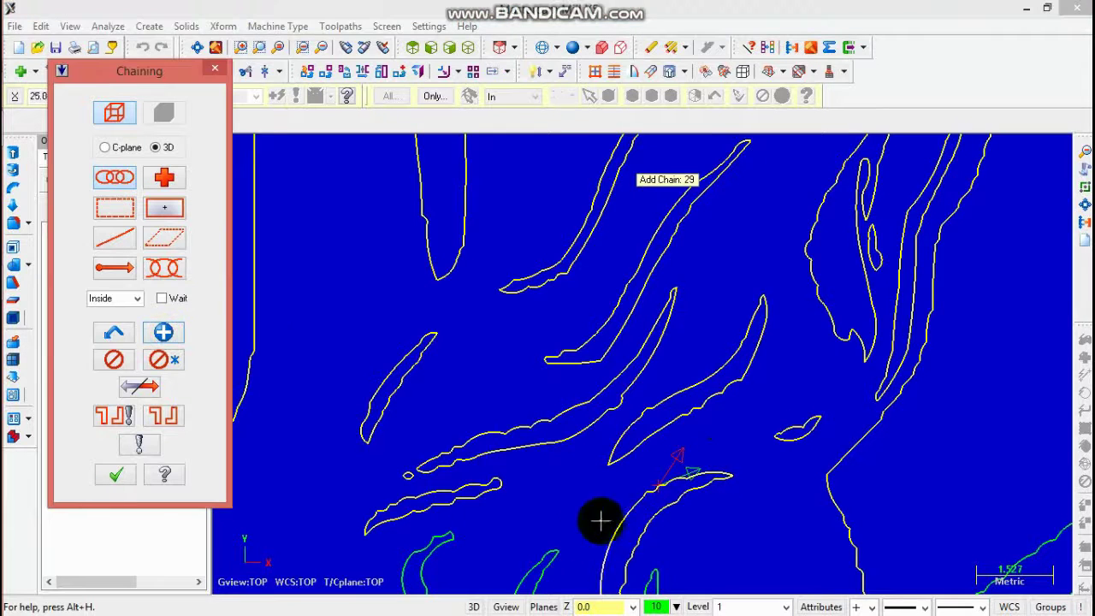
pyautogui.click(548, 561)
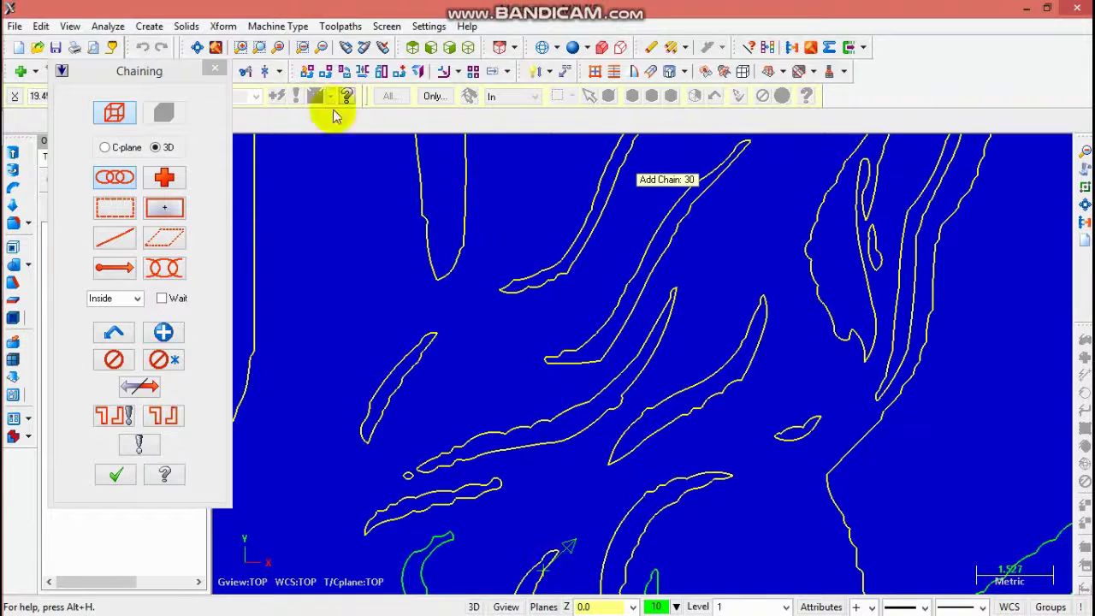
# - Chain the small slivers beside the upper part of the long wavy hair lock
pyautogui.click(326, 47)
pyautogui.click(327, 47)
pyautogui.click(327, 46)
pyautogui.click(327, 46)
pyautogui.click(327, 46)
pyautogui.click(327, 46)
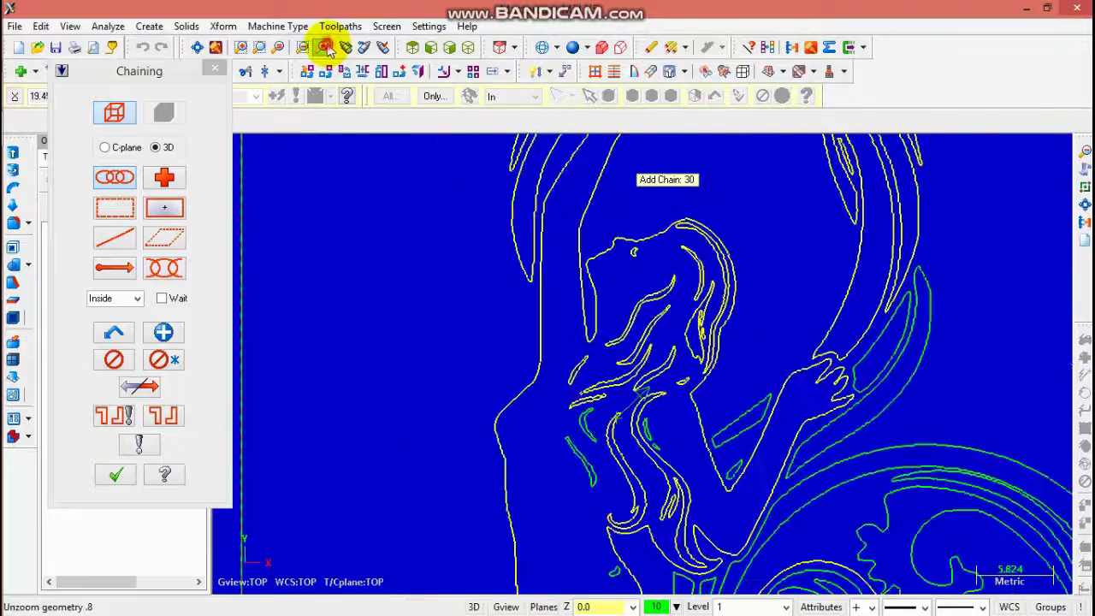
pyautogui.click(327, 47)
pyautogui.click(327, 46)
pyautogui.scroll(5, 650, 398)
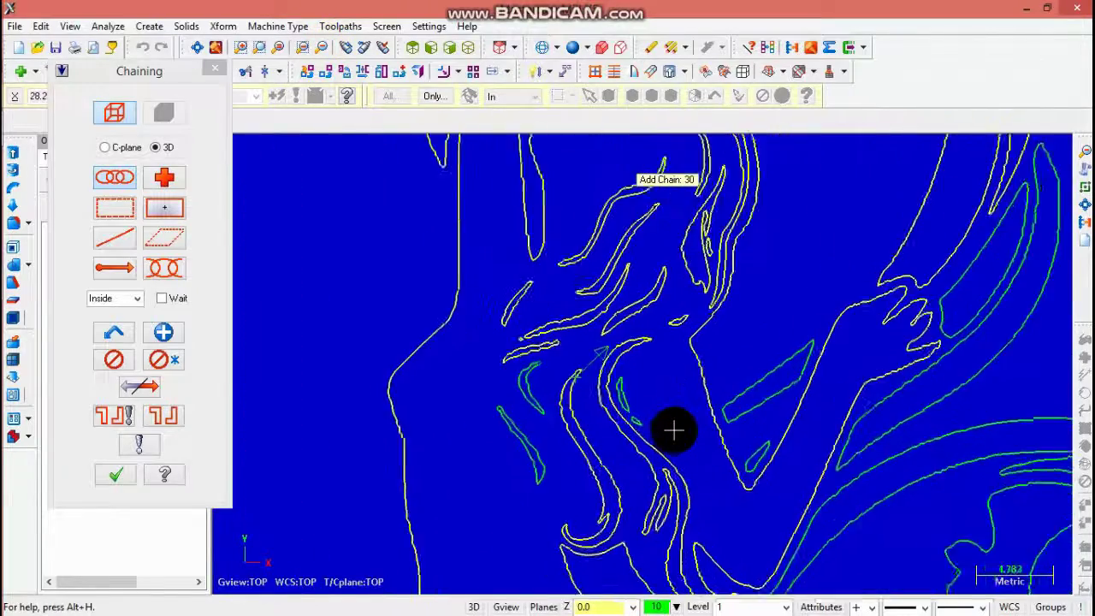
pyautogui.click(631, 418)
# - Chain the two closed shapes inside the bent arm and the two remaining hair strands on the back
pyautogui.click(782, 401)
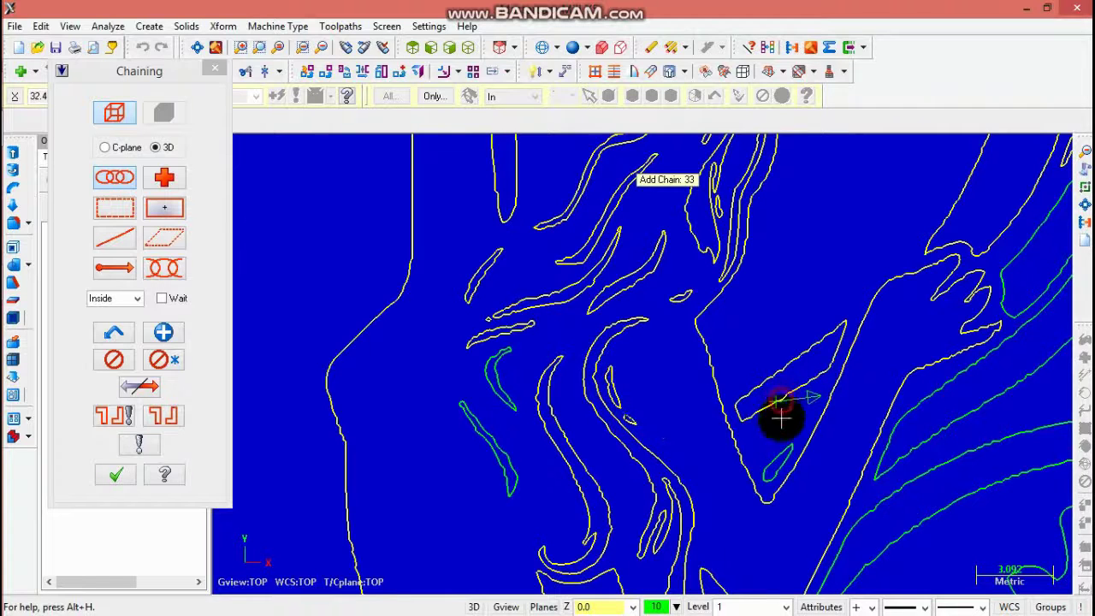
pyautogui.click(786, 462)
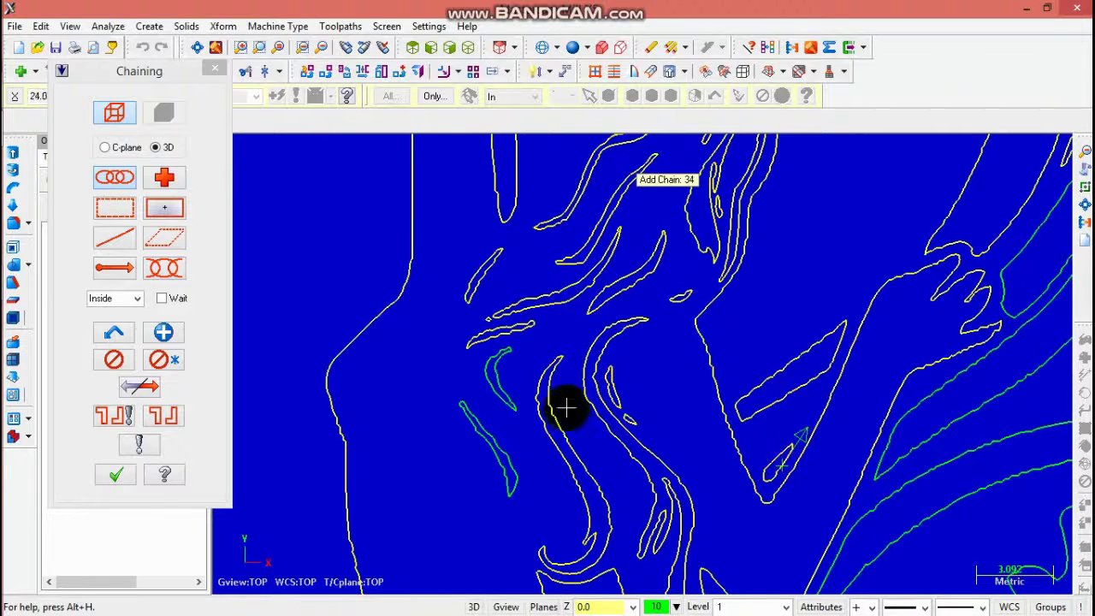
pyautogui.click(506, 392)
pyautogui.click(512, 467)
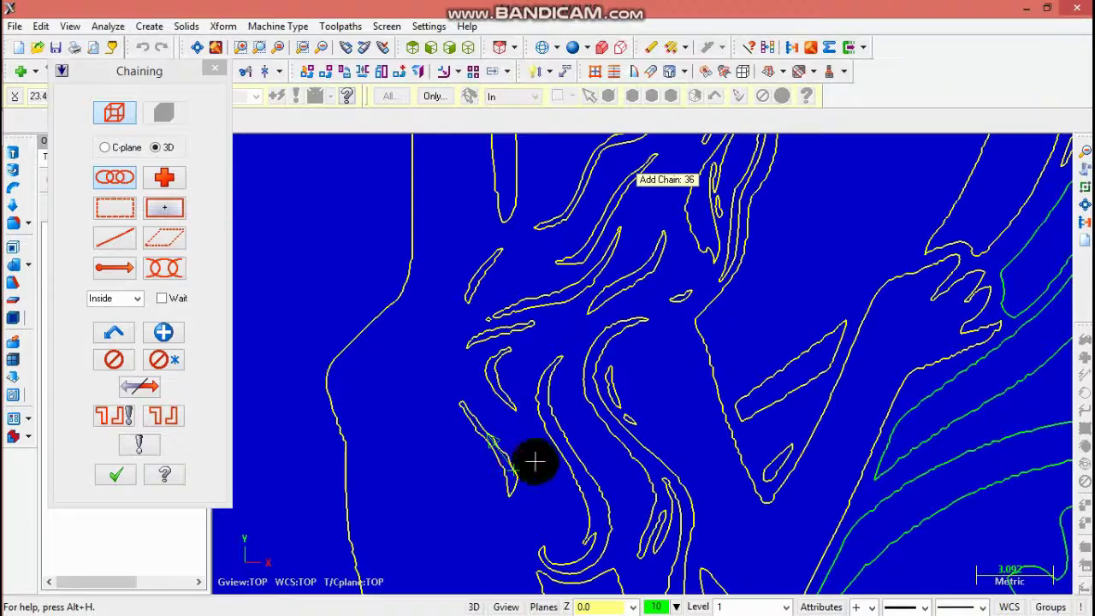
# - Chain the inner and outer contours of the feather beside the mermaid's lower hand
pyautogui.click(324, 47)
pyautogui.click(325, 48)
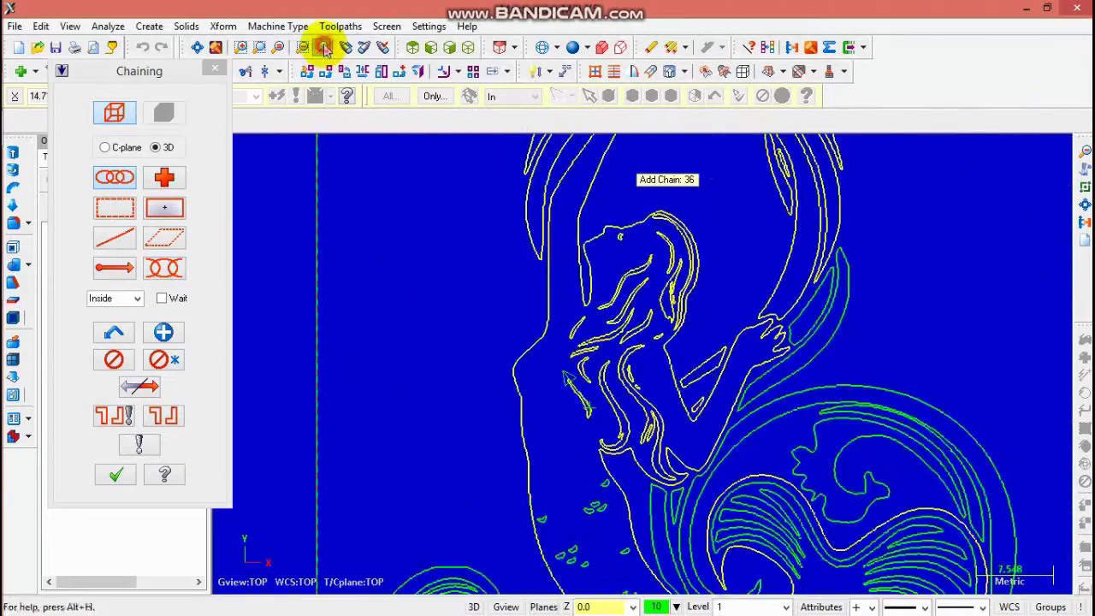
pyautogui.scroll(6, 828, 288)
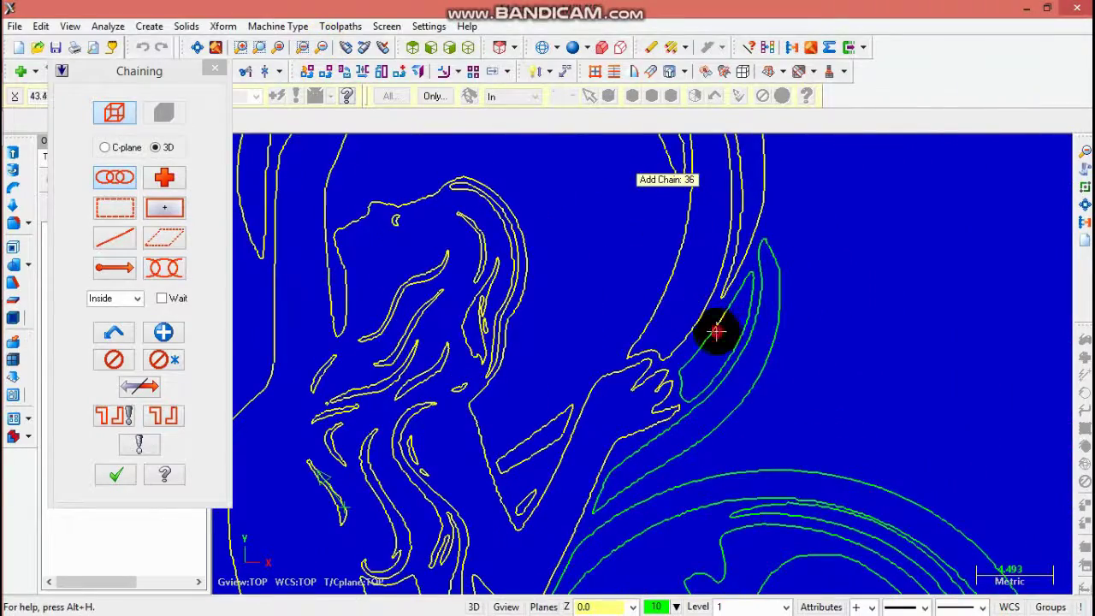
pyautogui.click(717, 331)
pyautogui.click(777, 323)
pyautogui.scroll(1, 736, 437)
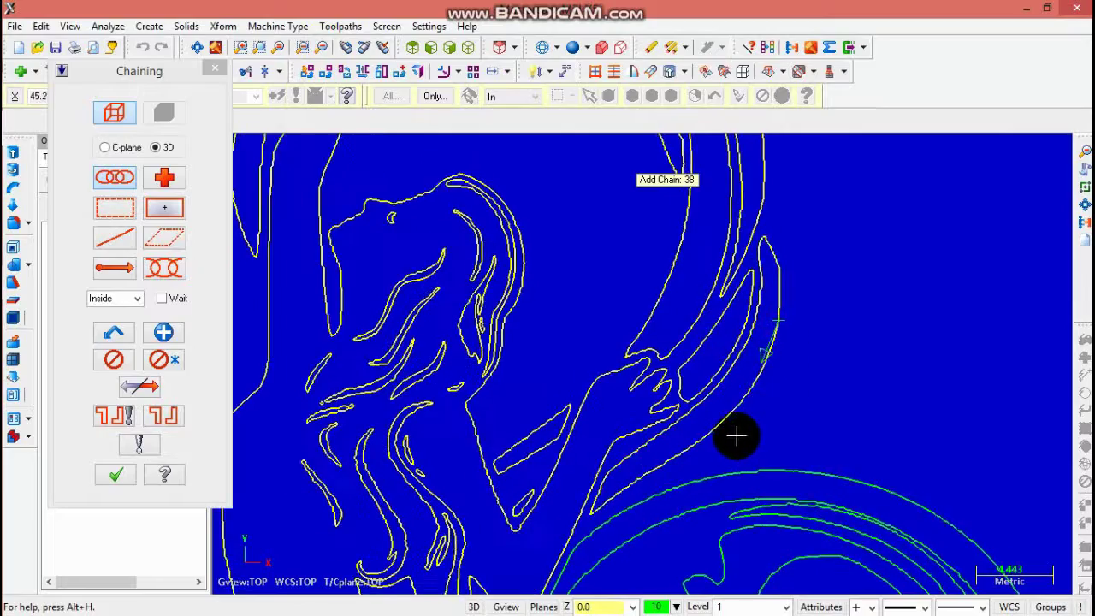
# - Start a chain on the inner edge of the large wave curl that surrounds the tail
pyautogui.scroll(-1, 736, 436)
pyautogui.click(315, 68)
pyautogui.click(322, 48)
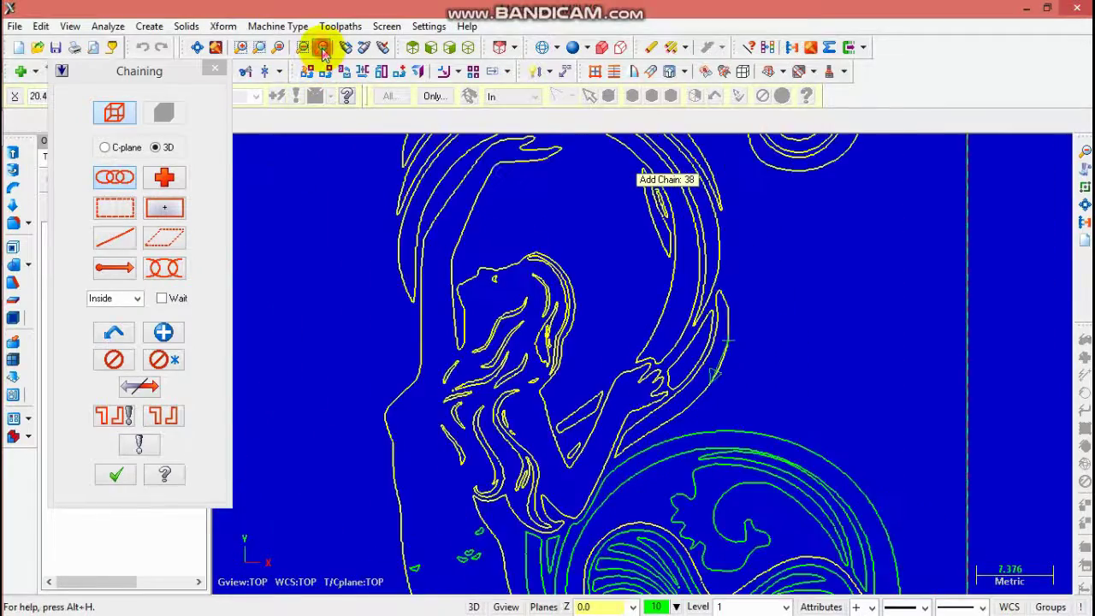
pyautogui.click(323, 48)
pyautogui.click(323, 48)
pyautogui.click(322, 48)
pyautogui.scroll(5, 691, 423)
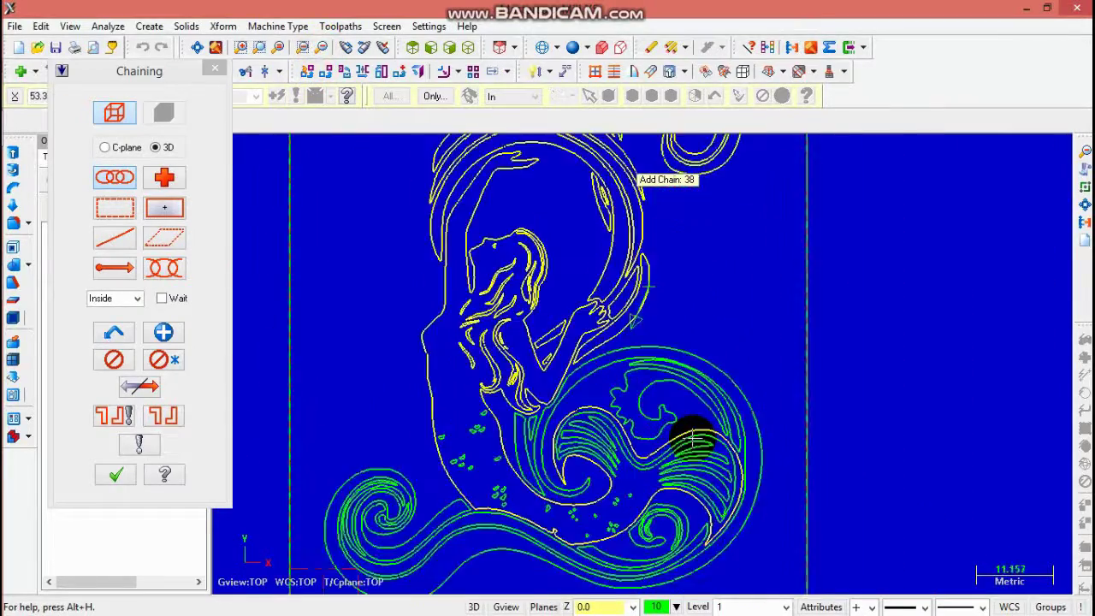
pyautogui.click(576, 346)
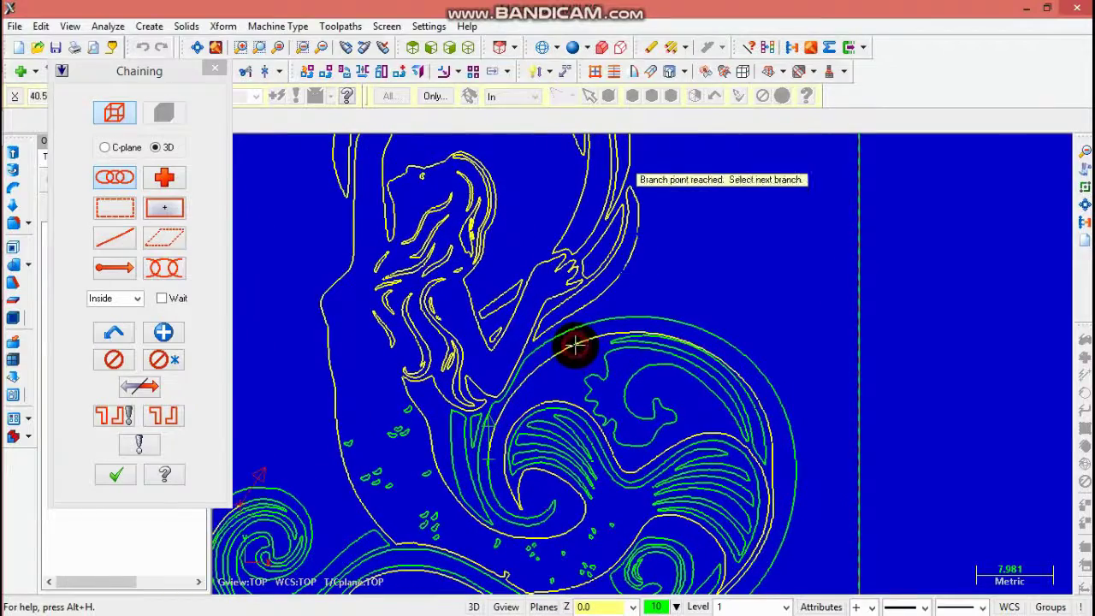
# - Select the next branch at the top of the lower-left spiral to carry the wave chain around its outer edge
pyautogui.scroll(-2, 693, 495)
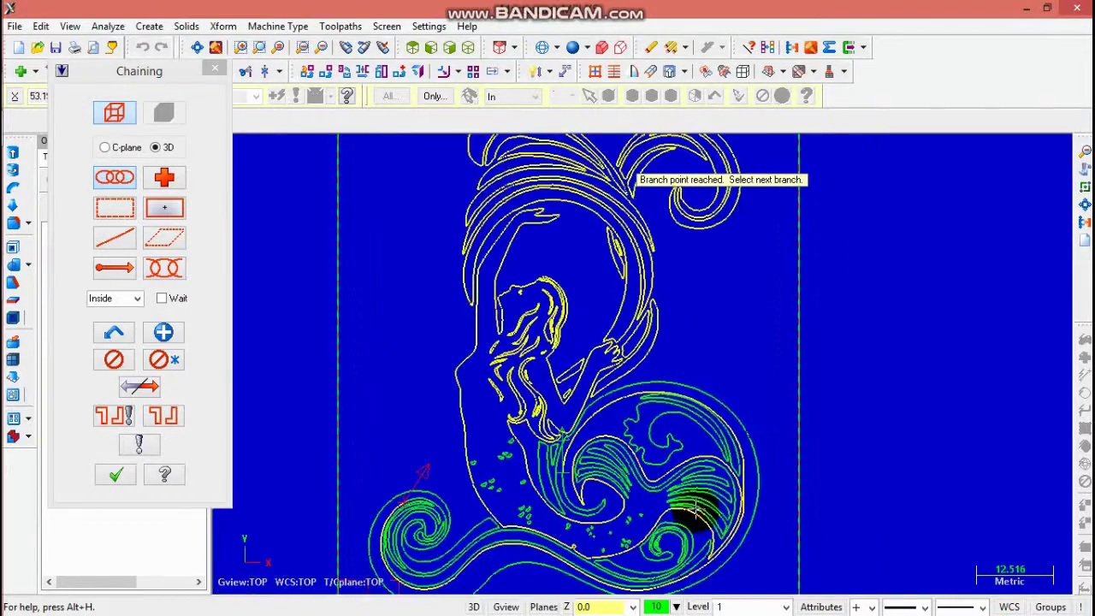
pyautogui.scroll(6, 463, 546)
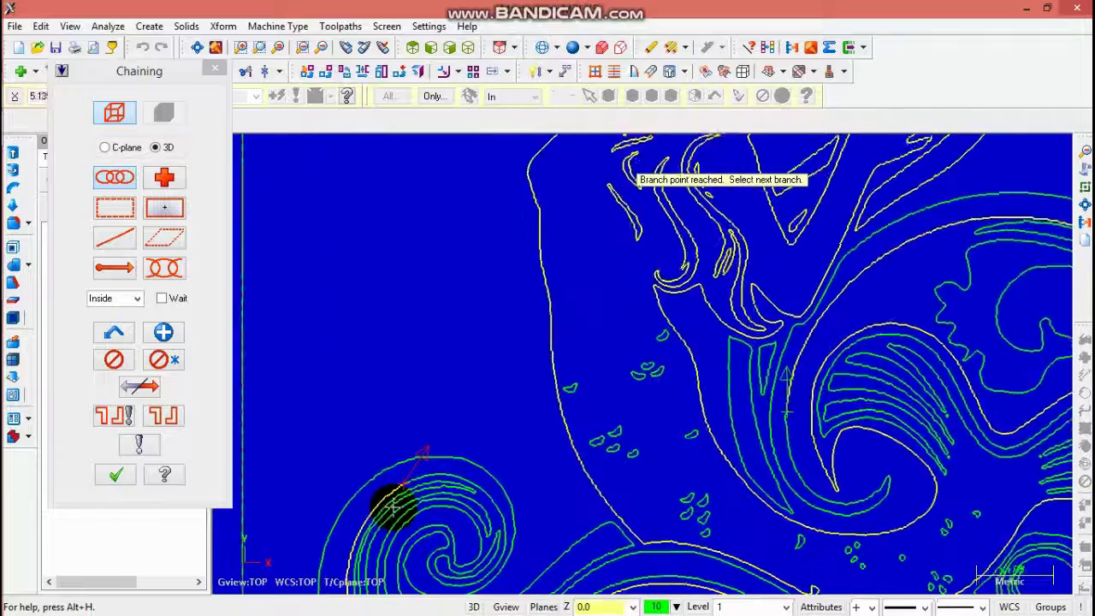
pyautogui.click(422, 466)
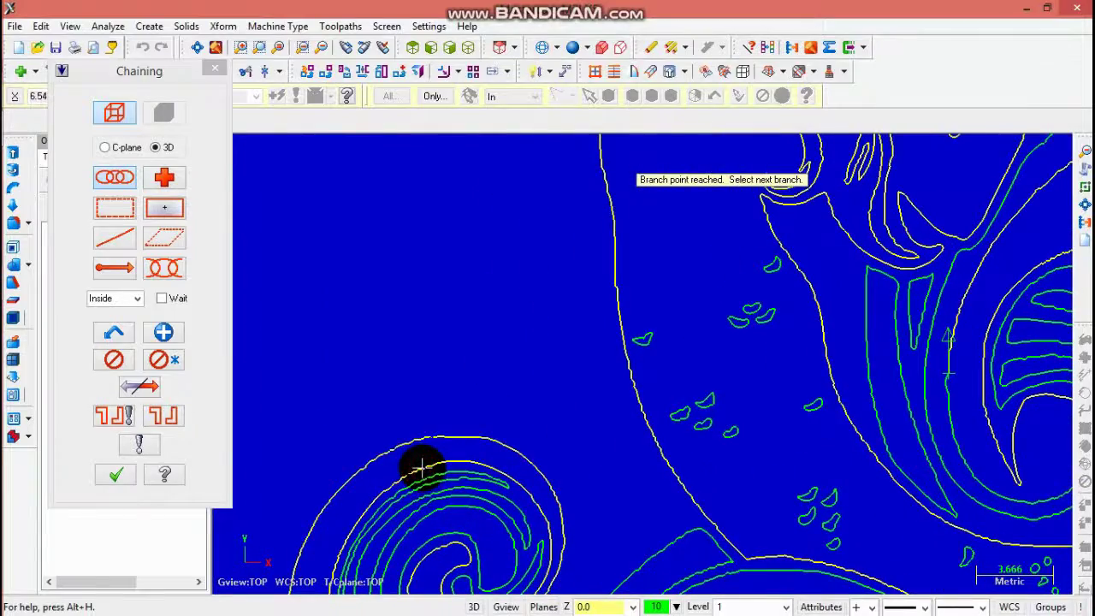
# - Carry the wave chain from the lower-left spiral along the wave's lower outer edge and end the chain
pyautogui.click(323, 48)
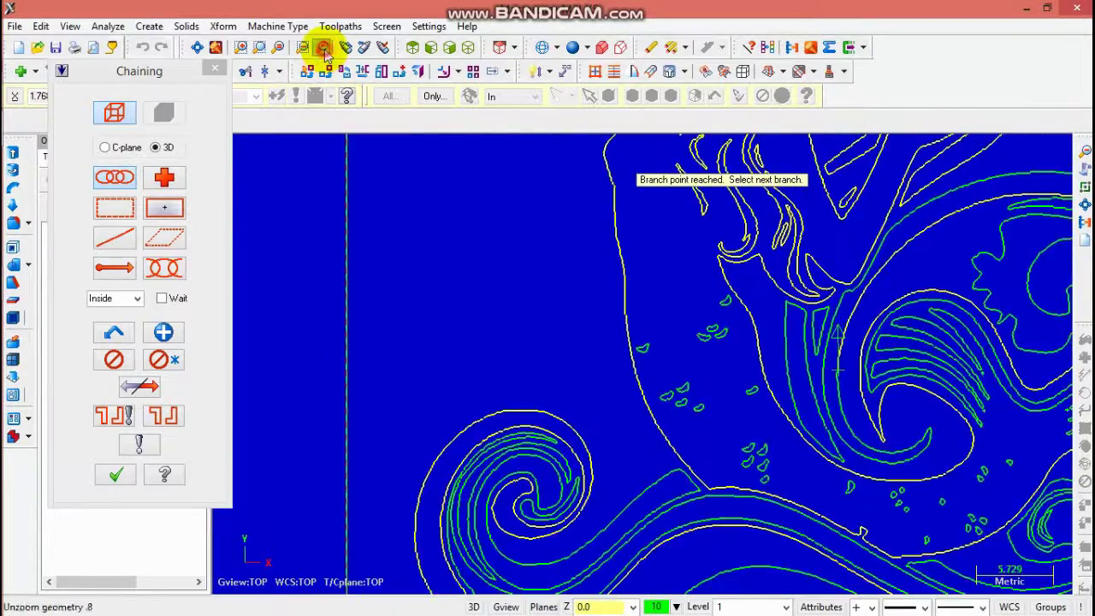
pyautogui.click(323, 49)
pyautogui.scroll(2, 655, 514)
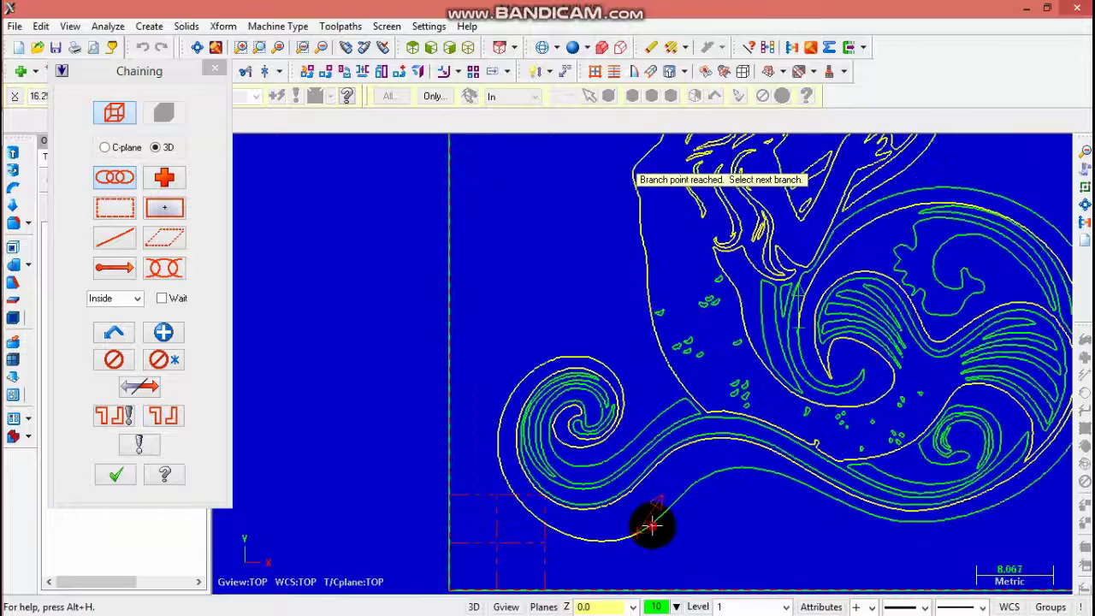
pyautogui.scroll(2, 862, 385)
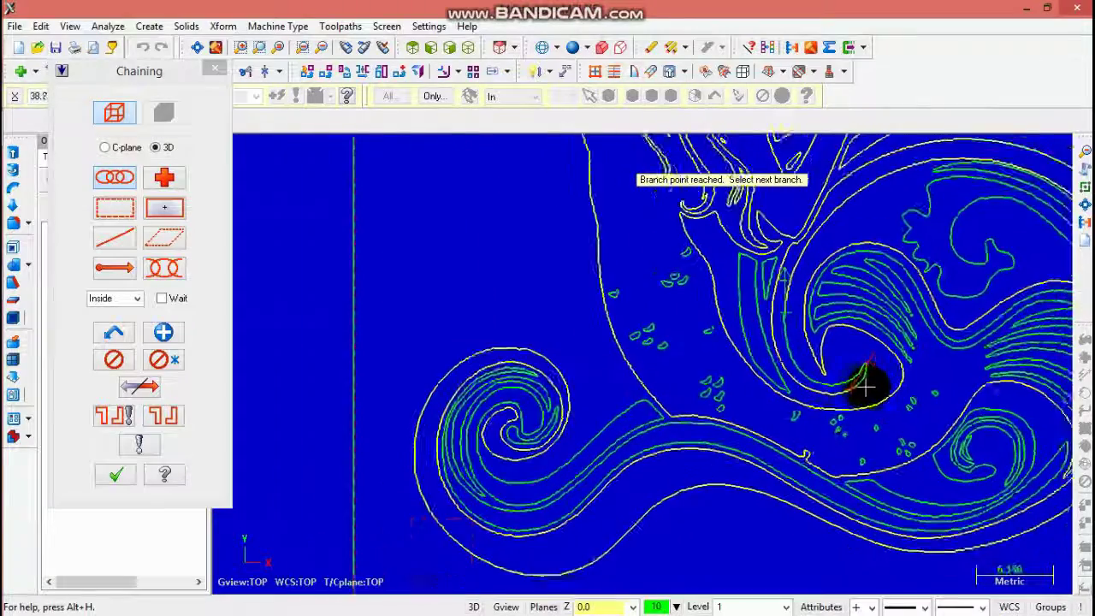
pyautogui.scroll(1, 867, 387)
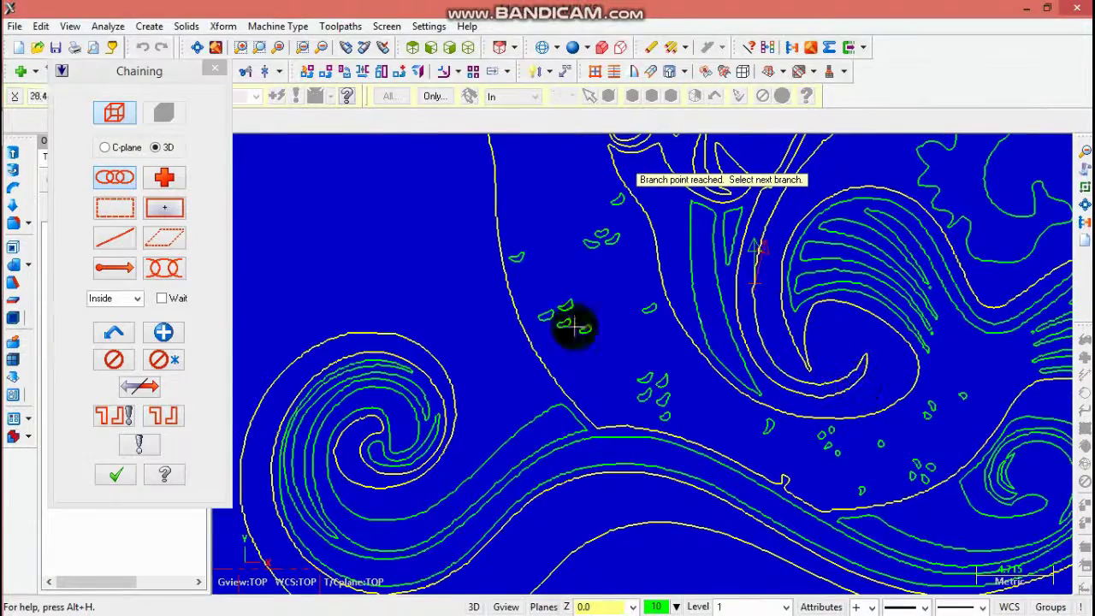
pyautogui.click(183, 334)
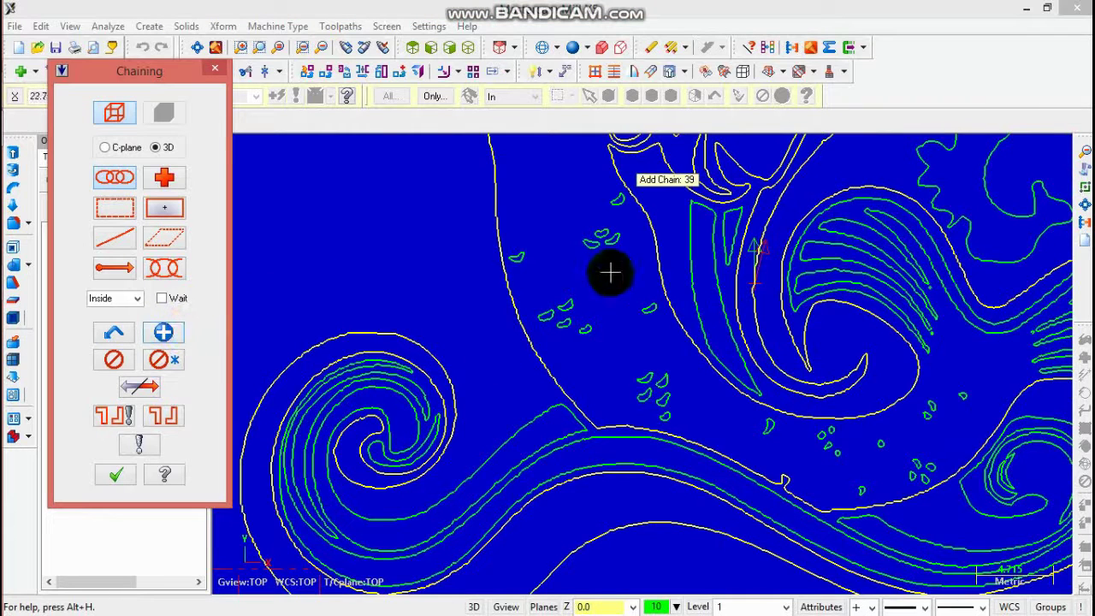
# - Chain the long pointed strip and the small V-shaped strip just below the mermaid's waist
pyautogui.click(690, 241)
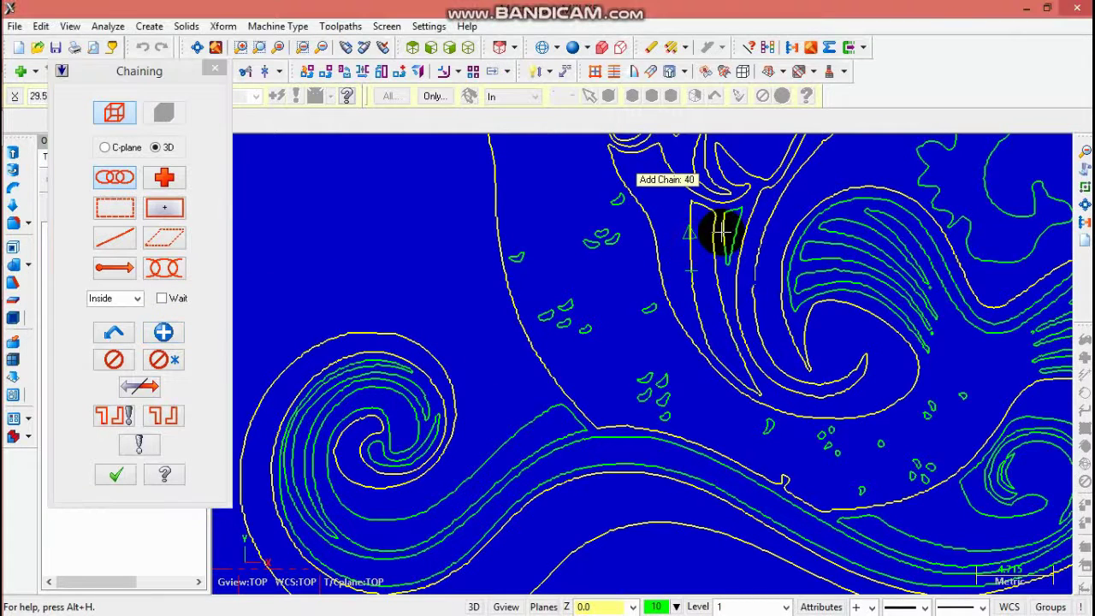
pyautogui.click(721, 231)
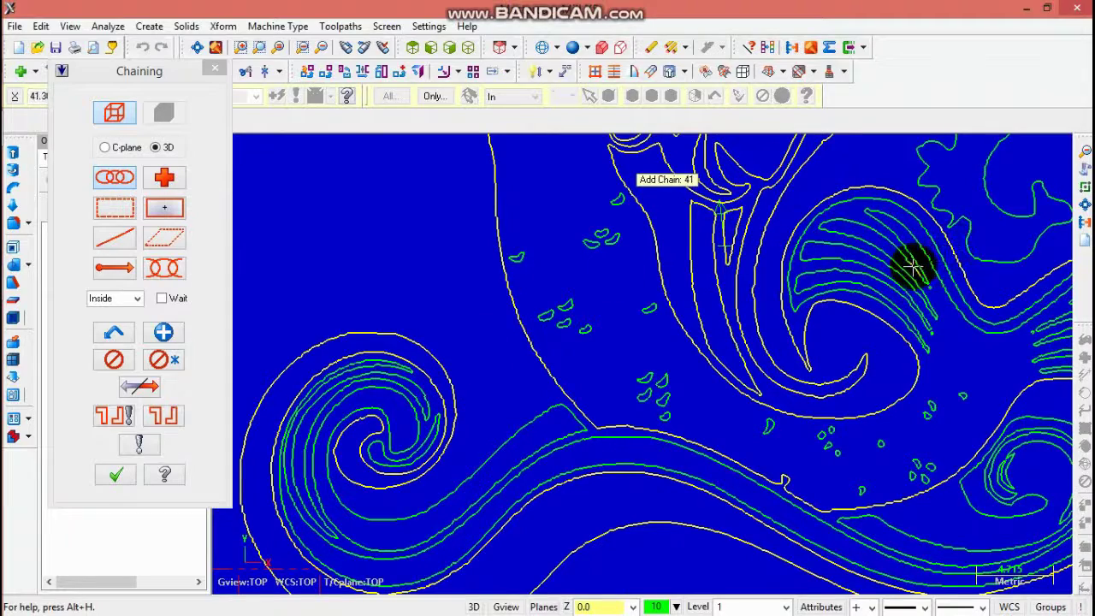
# - Start a chain on the ribs of the left tail-fin lobe and continue it through the branches toward the right lobe
pyautogui.click(915, 294)
pyautogui.scroll(5, 933, 317)
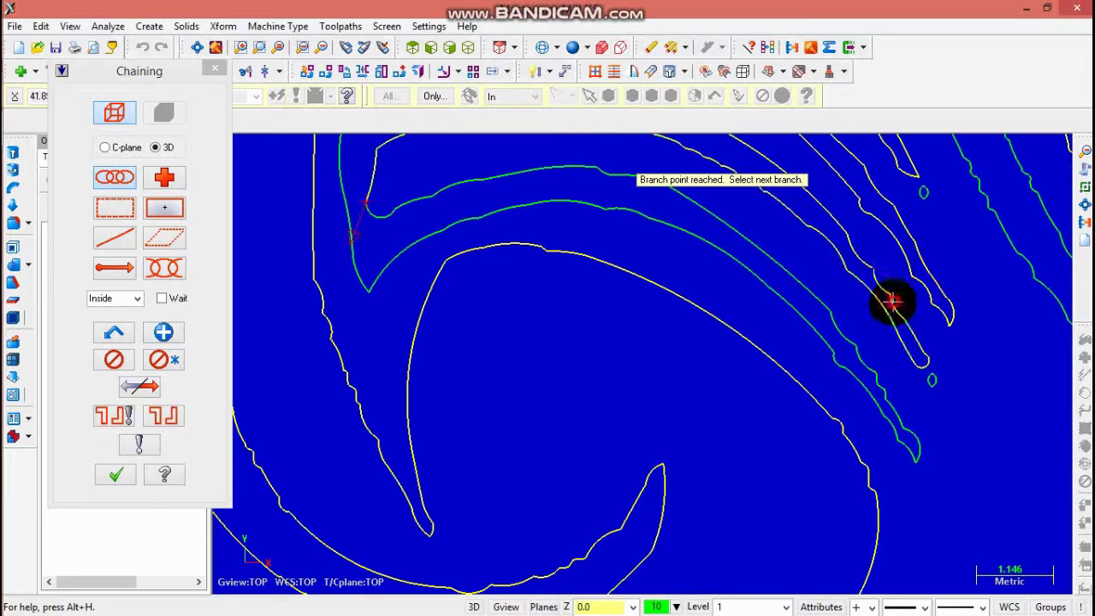
pyautogui.click(406, 207)
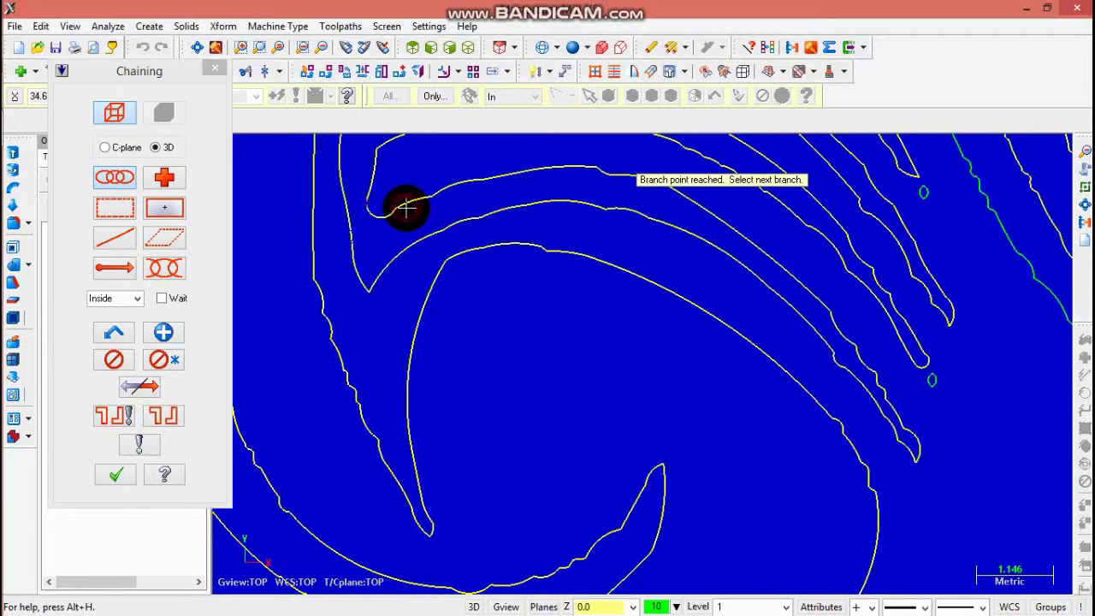
pyautogui.click(322, 48)
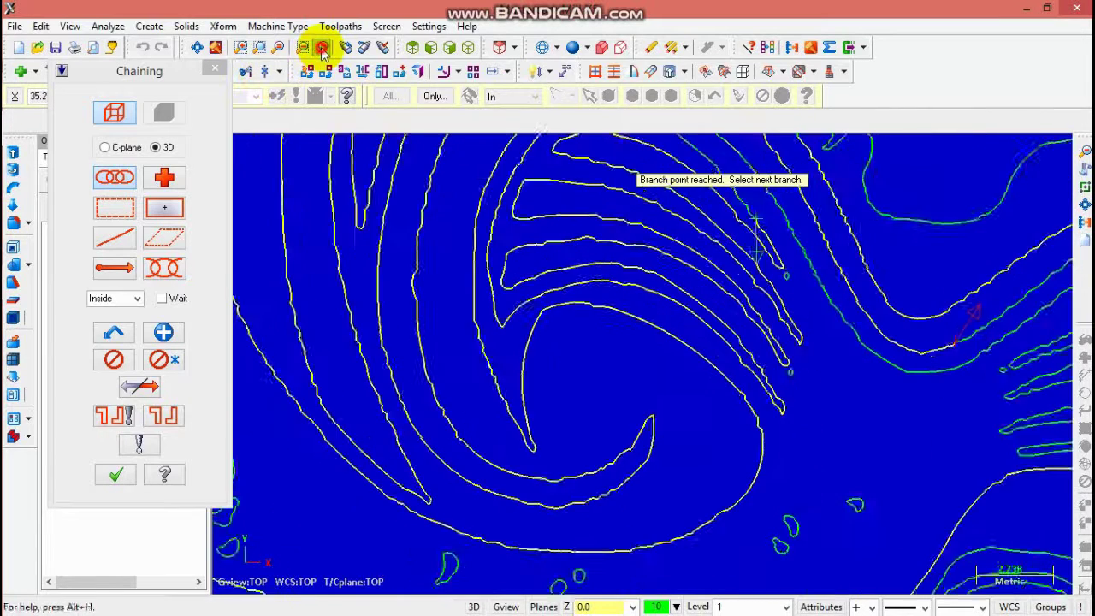
pyautogui.click(322, 49)
pyautogui.click(322, 50)
pyautogui.click(322, 49)
pyautogui.click(323, 50)
pyautogui.scroll(3, 687, 279)
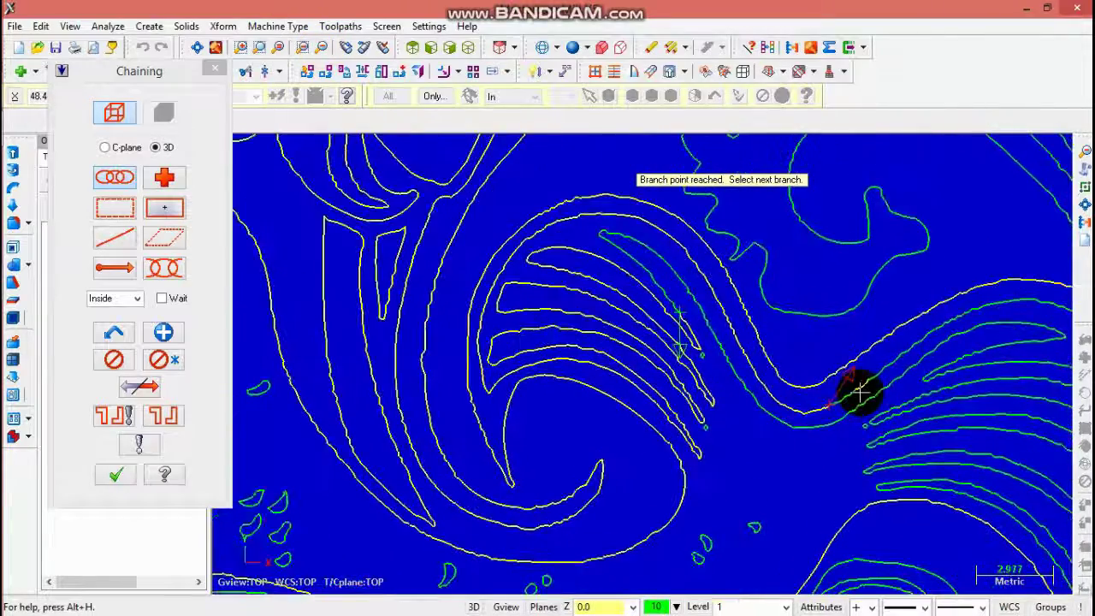
pyautogui.click(973, 313)
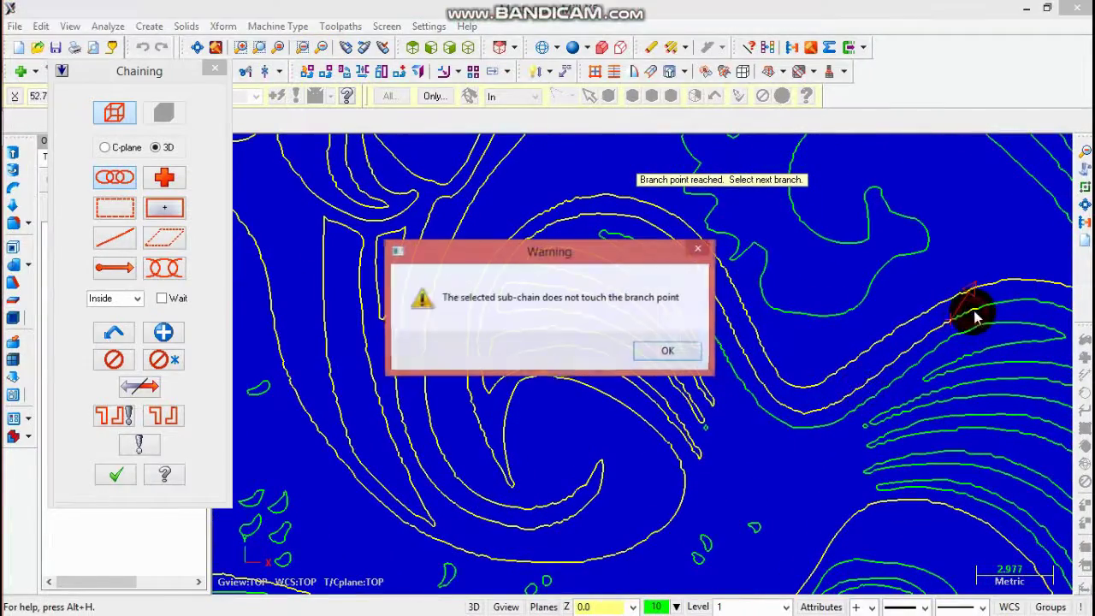
pyautogui.click(673, 350)
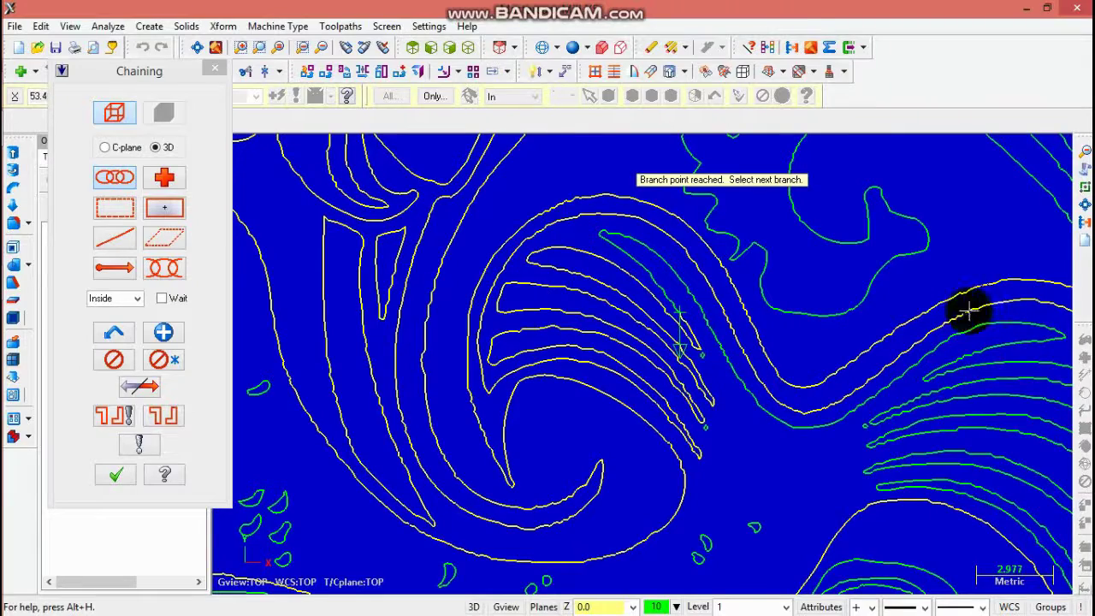
# - Continue the tail-fin chain through the branches around the right lobe's ribs back to its start and end the chain
pyautogui.click(323, 48)
pyautogui.click(324, 48)
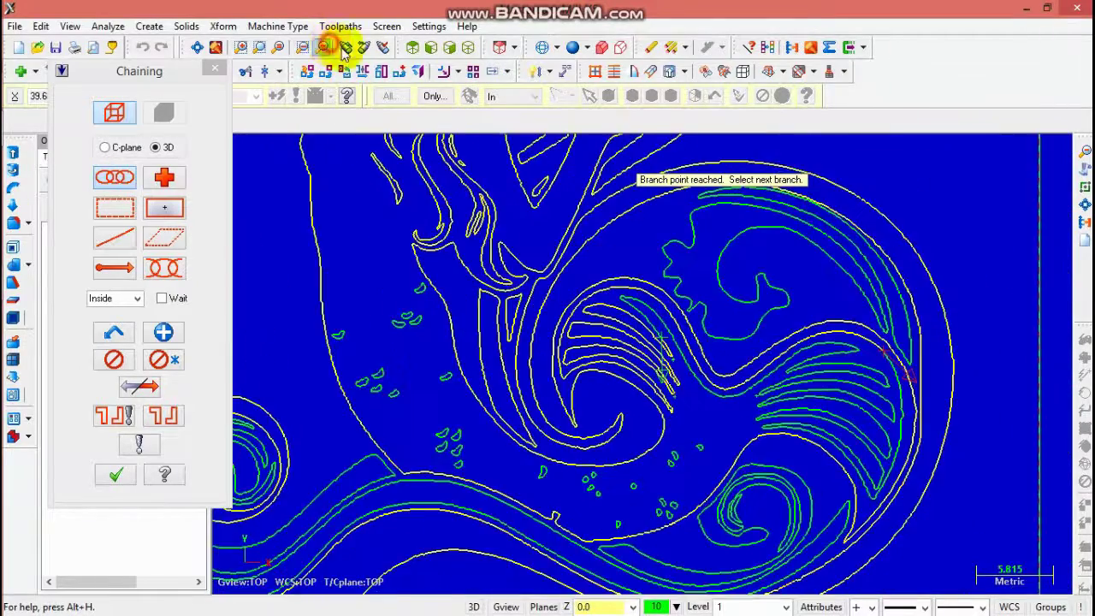
pyautogui.scroll(5, 835, 368)
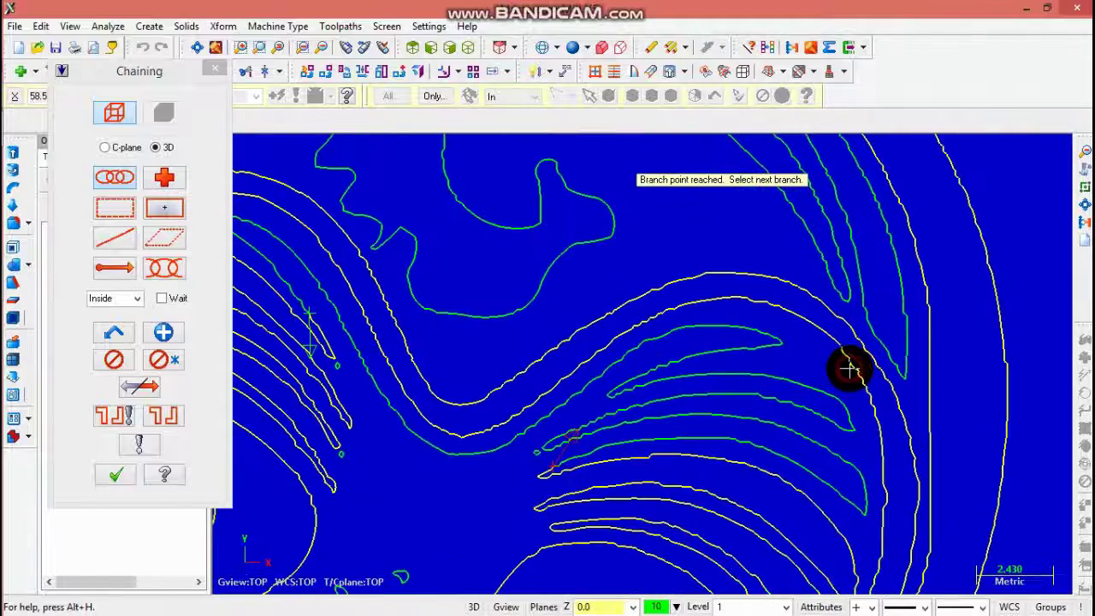
pyautogui.scroll(1, 583, 463)
pyautogui.click(575, 456)
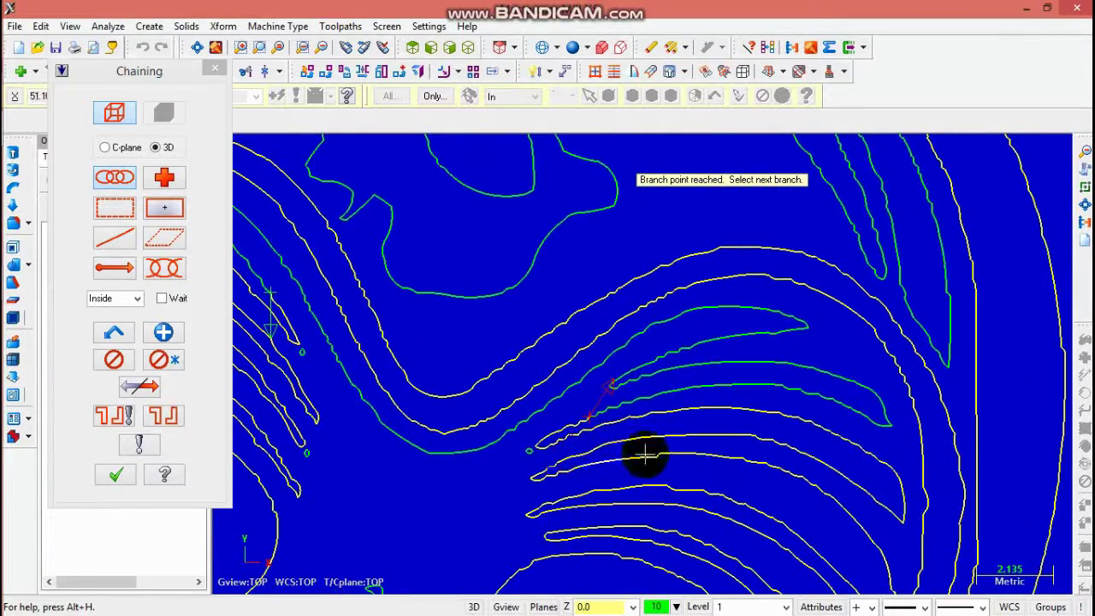
pyautogui.click(616, 409)
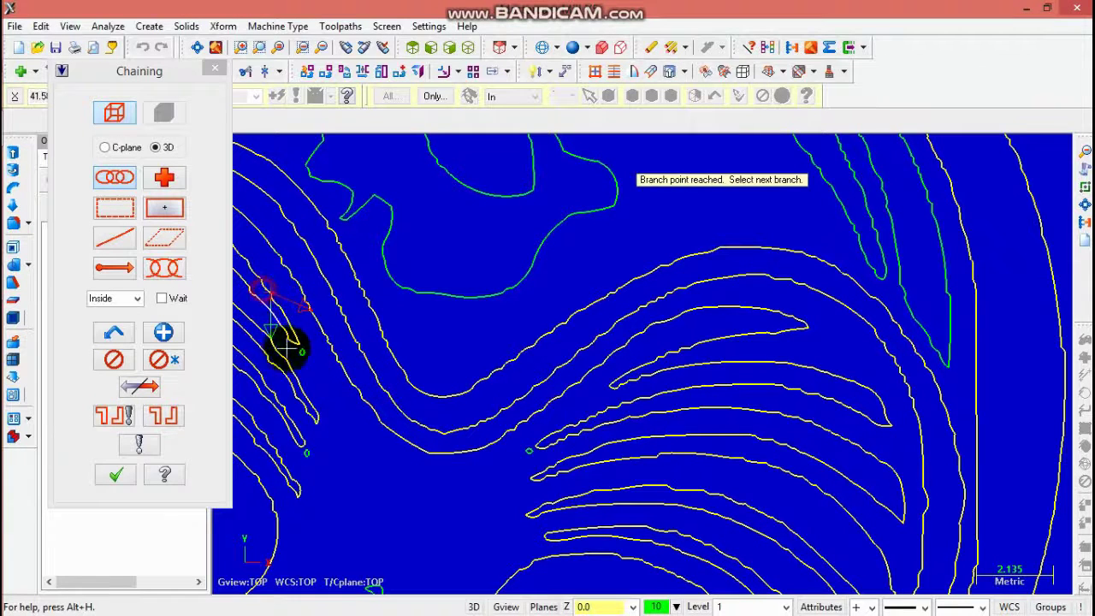
pyautogui.click(162, 333)
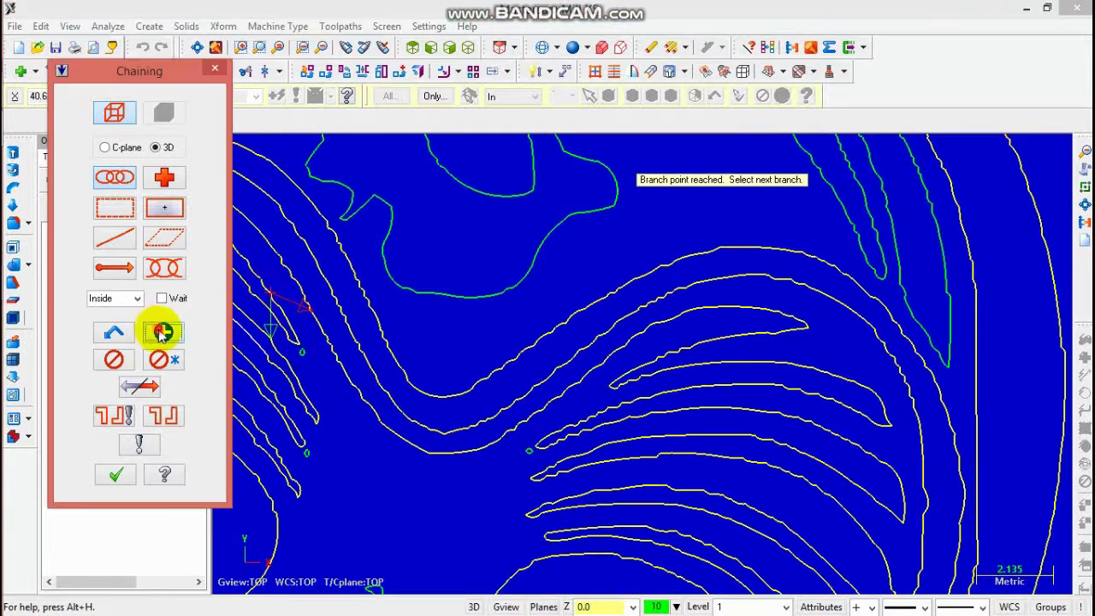
# - Chain the tiny closed loops at the rib tips, two on the left fin lobe and one on the right
pyautogui.click(306, 352)
pyautogui.click(310, 456)
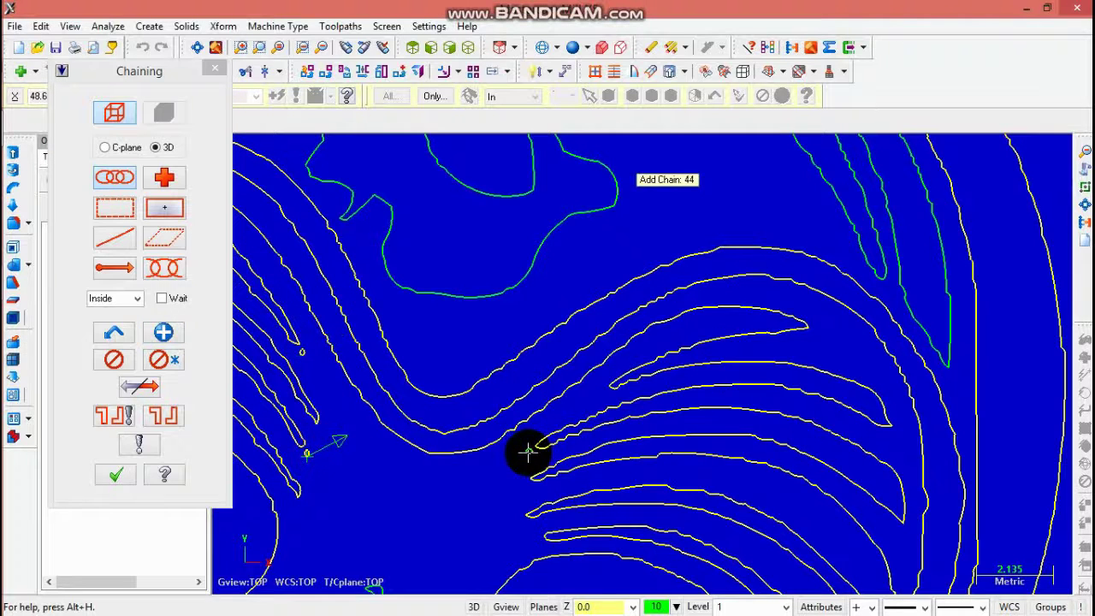
pyautogui.click(529, 451)
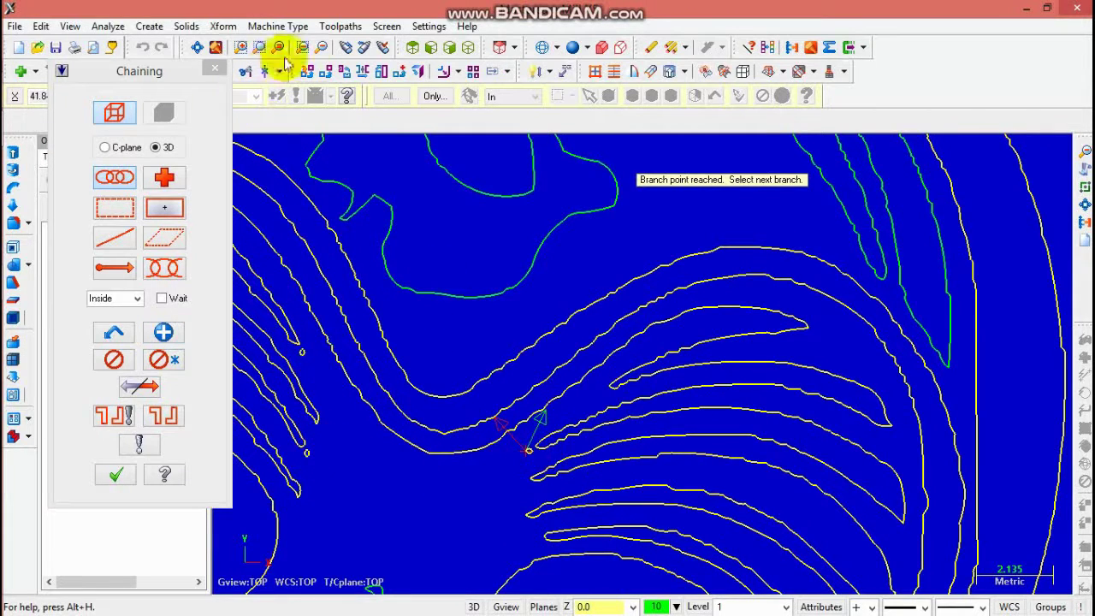
# - End the open loop chain and chain the frilled curl and the crescent strip beside it inside the large wave
pyautogui.click(320, 47)
pyautogui.click(320, 47)
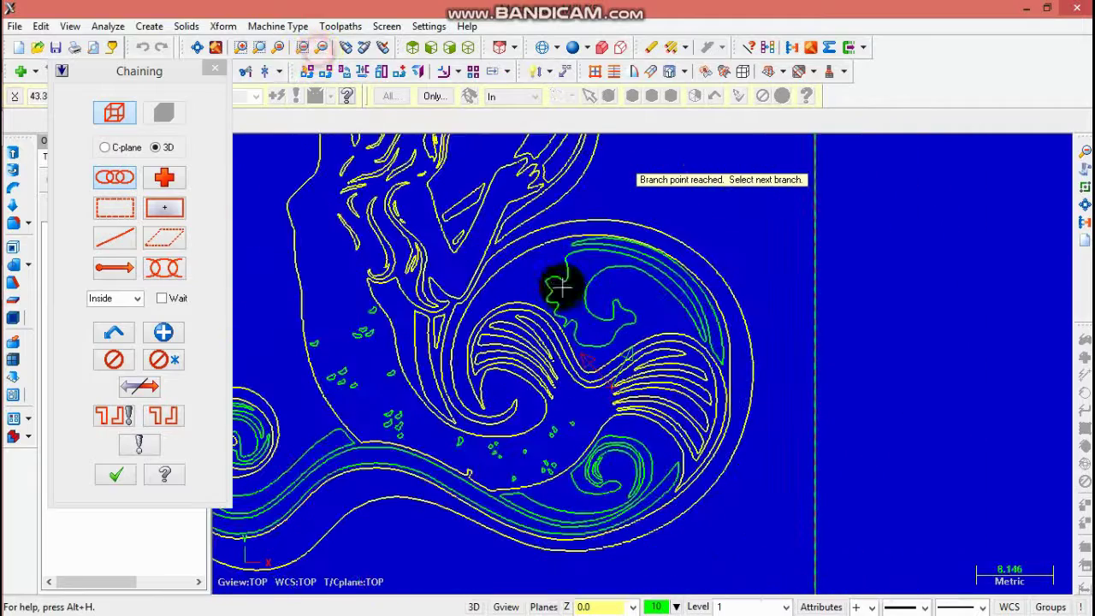
pyautogui.click(587, 296)
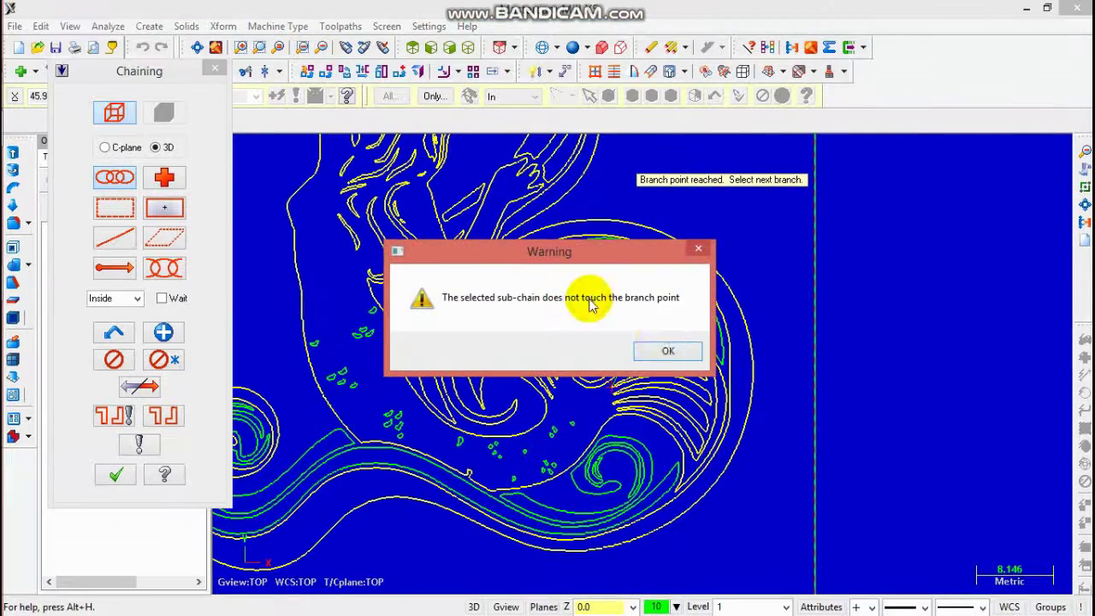
pyautogui.click(657, 347)
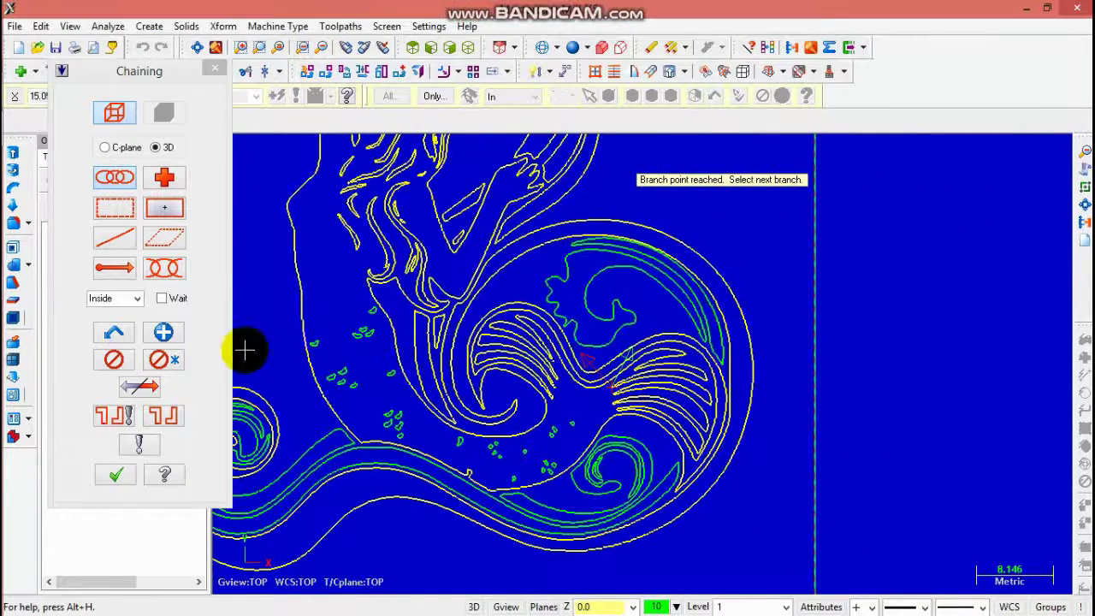
pyautogui.click(163, 334)
pyautogui.click(586, 297)
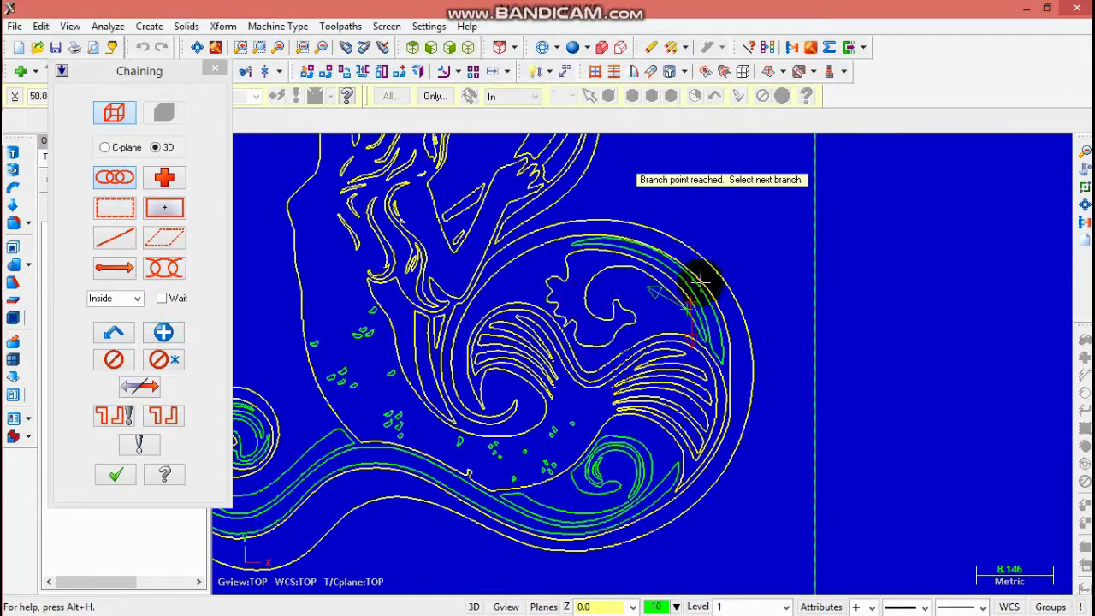
pyautogui.scroll(4, 697, 304)
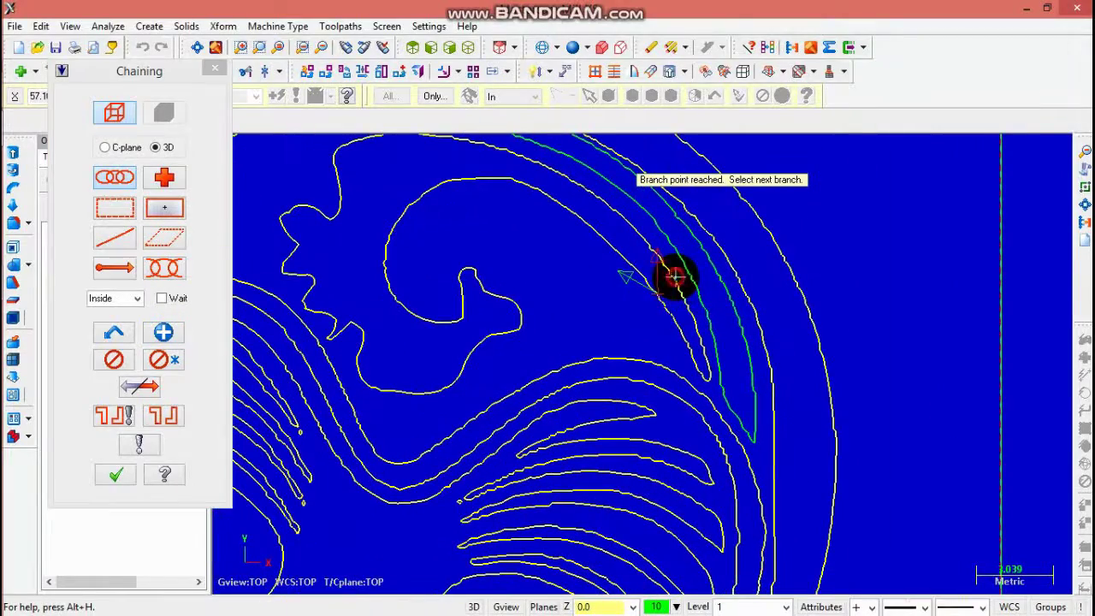
pyautogui.click(163, 333)
pyautogui.click(719, 346)
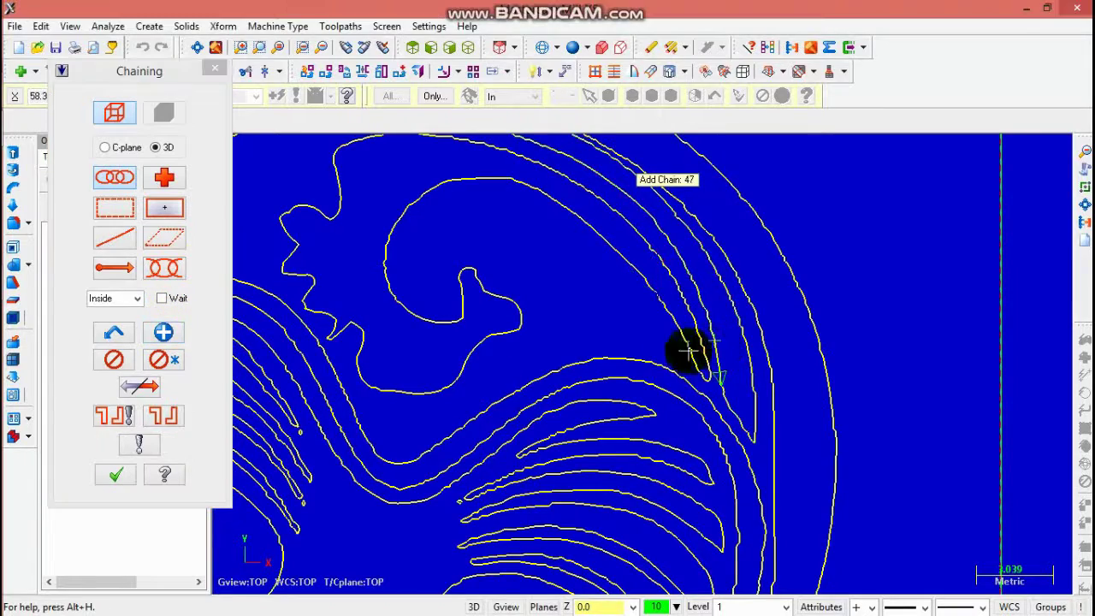
# - Chain the inner wave band from its pointed end beside the small curl into the lower-left spiral, choosing the branches there
pyautogui.scroll(-3, 562, 330)
pyautogui.scroll(2, 564, 514)
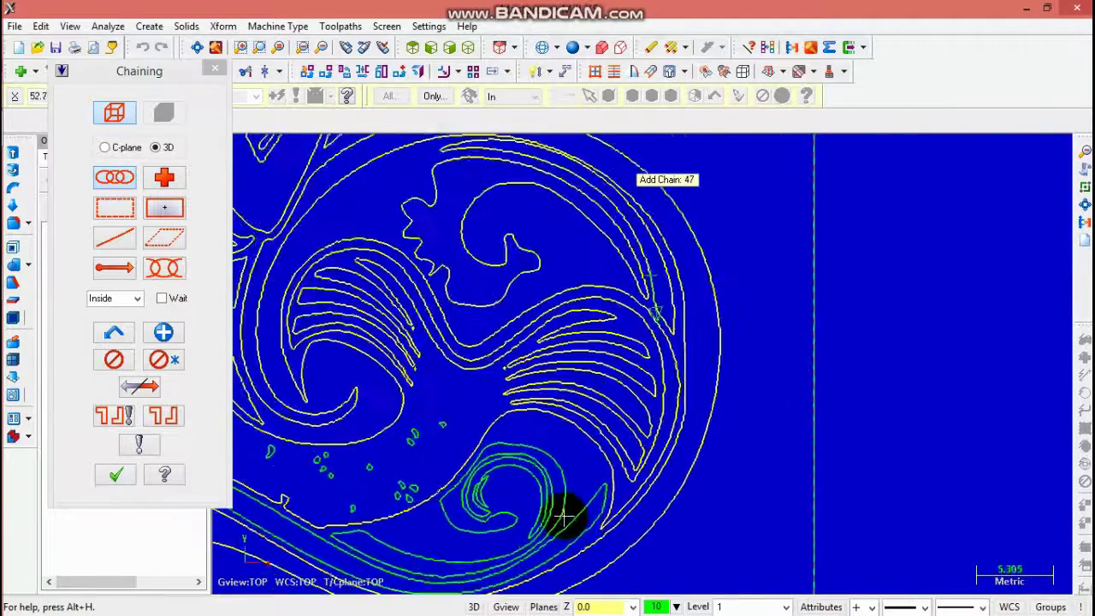
pyautogui.click(581, 514)
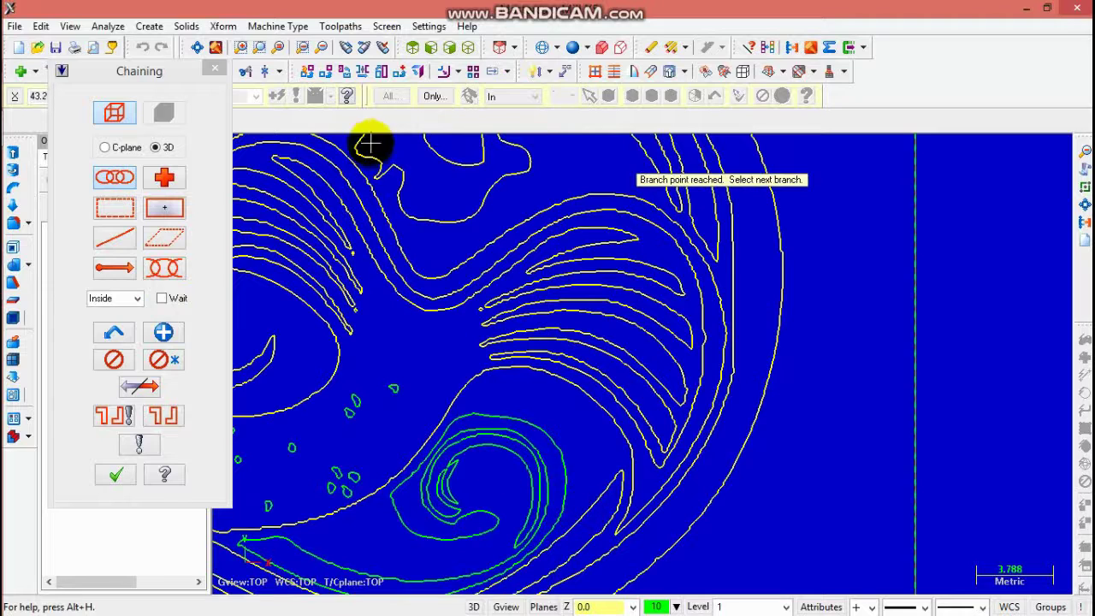
pyautogui.click(329, 49)
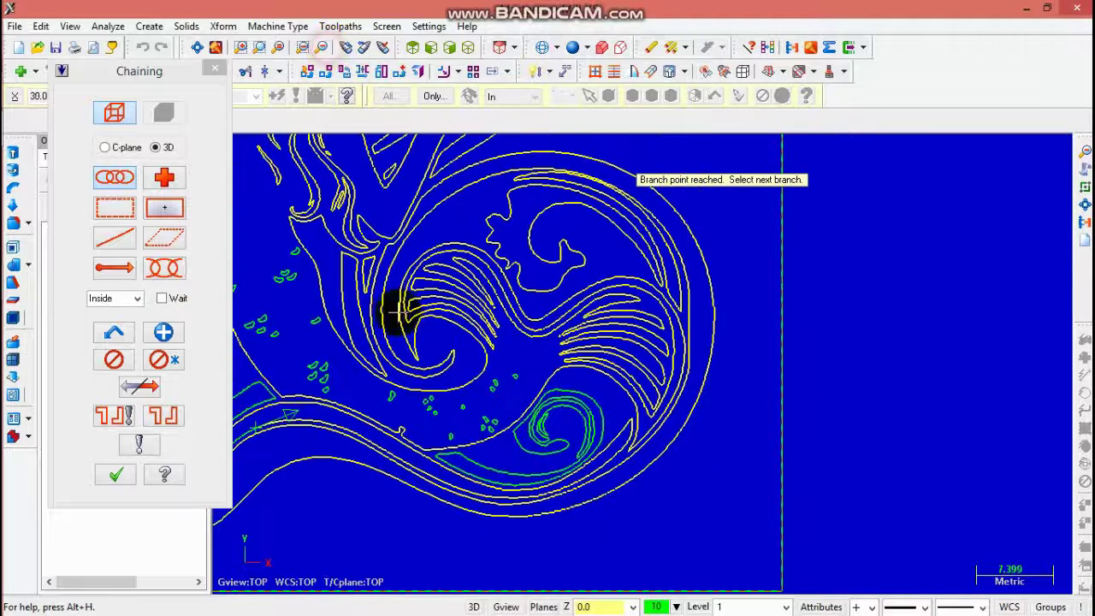
pyautogui.click(328, 49)
pyautogui.scroll(5, 419, 359)
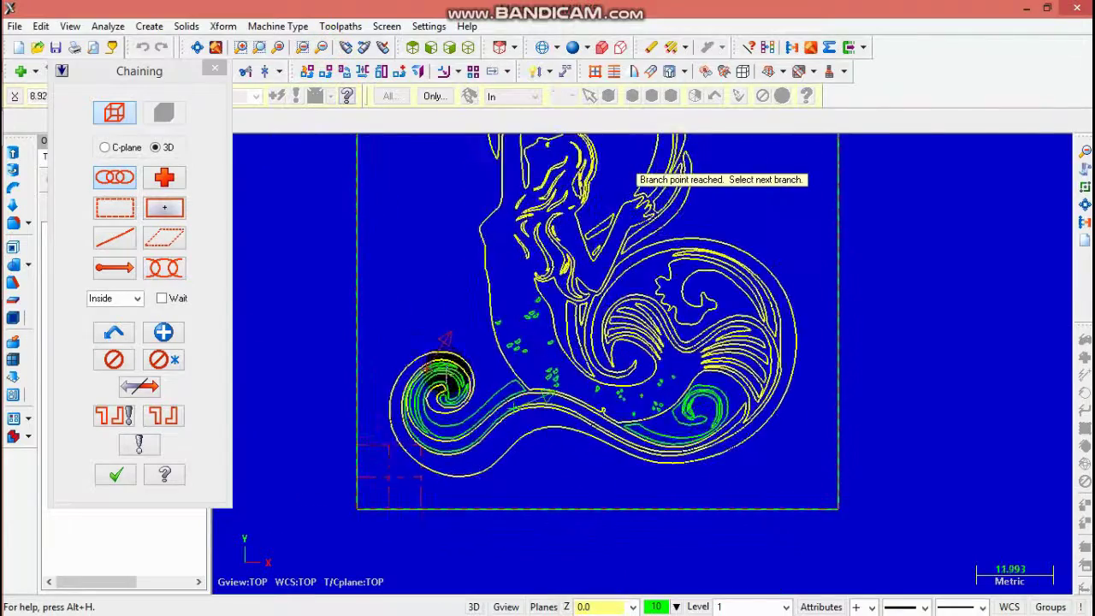
pyautogui.scroll(8, 426, 390)
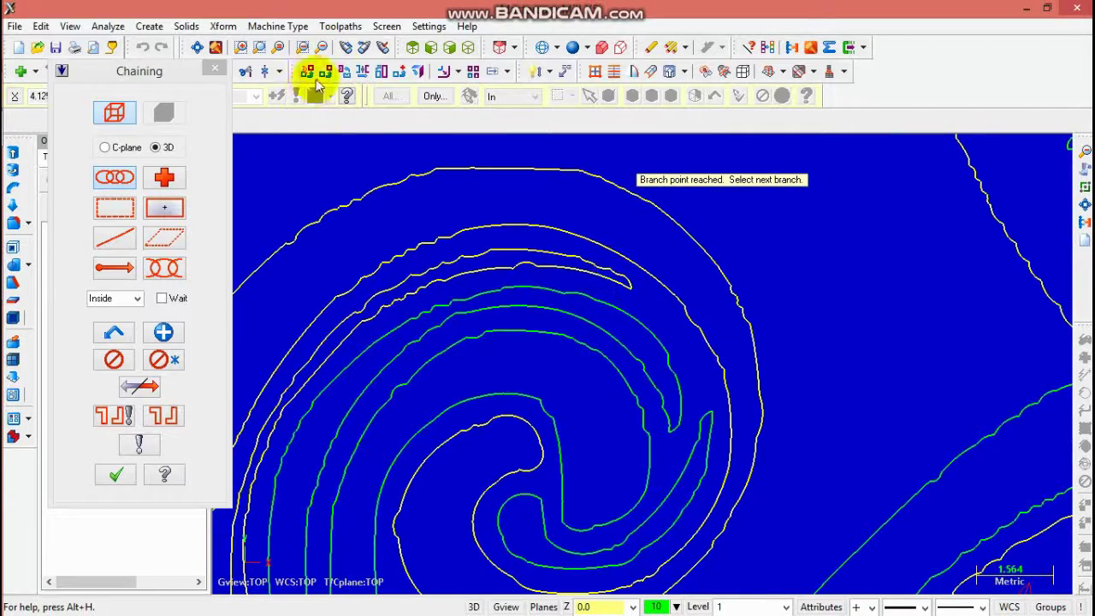
# - Continue the inner wave band's chain at the branch point on the stem beside the lower-left spiral and end the chain
pyautogui.click(321, 47)
pyautogui.click(322, 48)
pyautogui.click(322, 48)
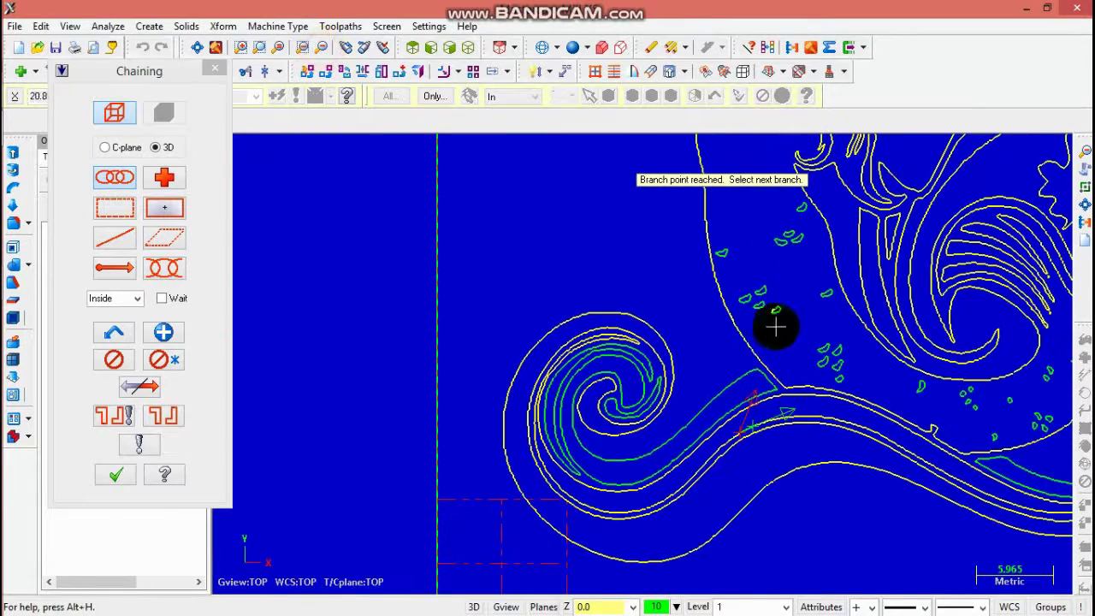
pyautogui.scroll(2, 757, 432)
pyautogui.scroll(3, 758, 432)
pyautogui.click(731, 460)
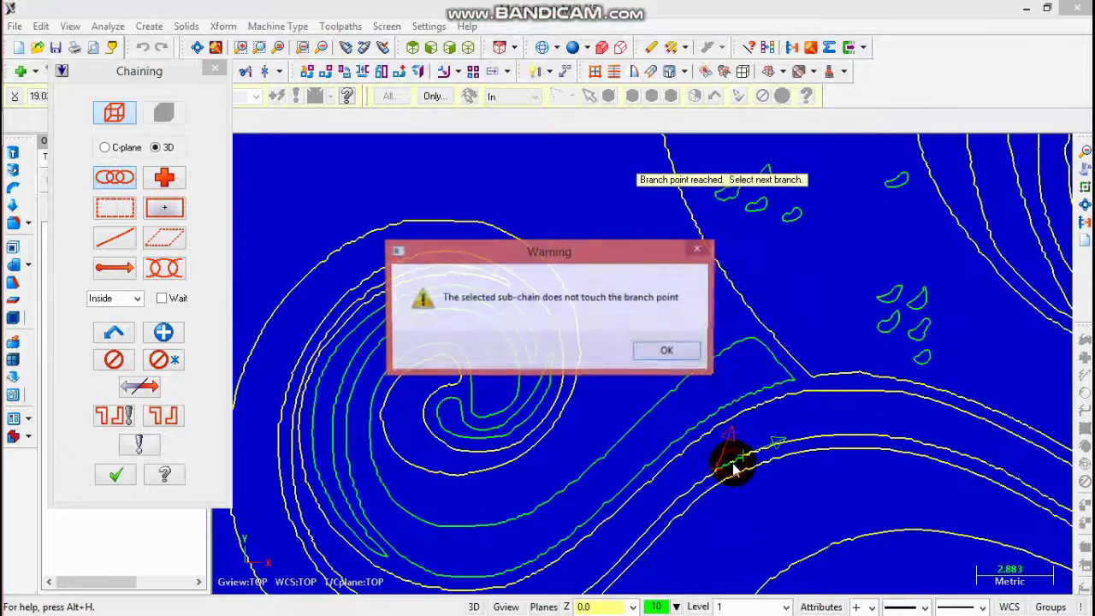
pyautogui.click(670, 355)
pyautogui.scroll(3, 727, 469)
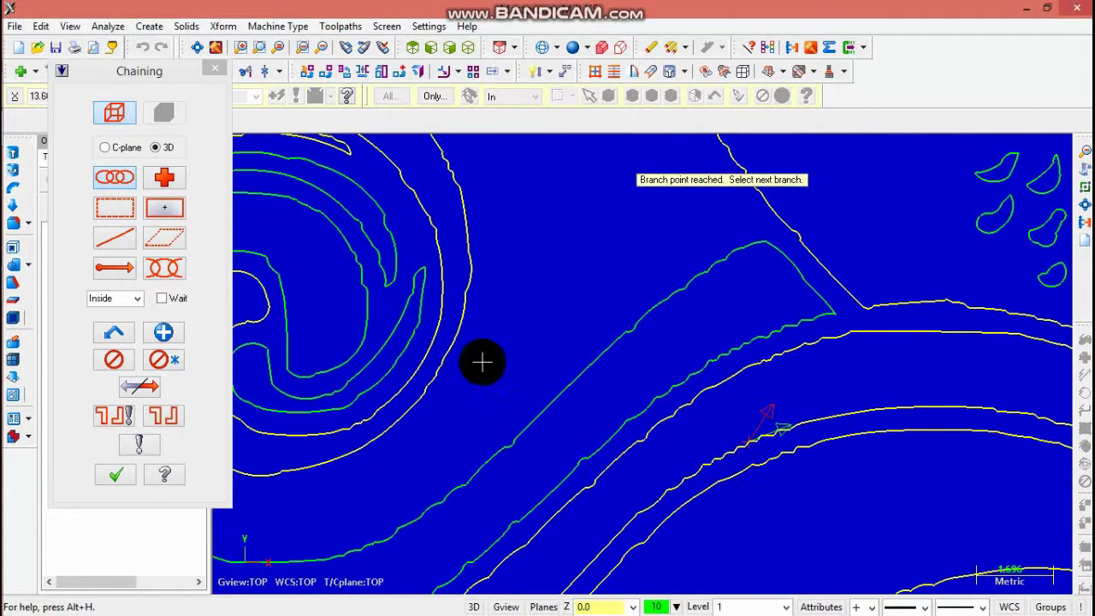
pyautogui.click(165, 333)
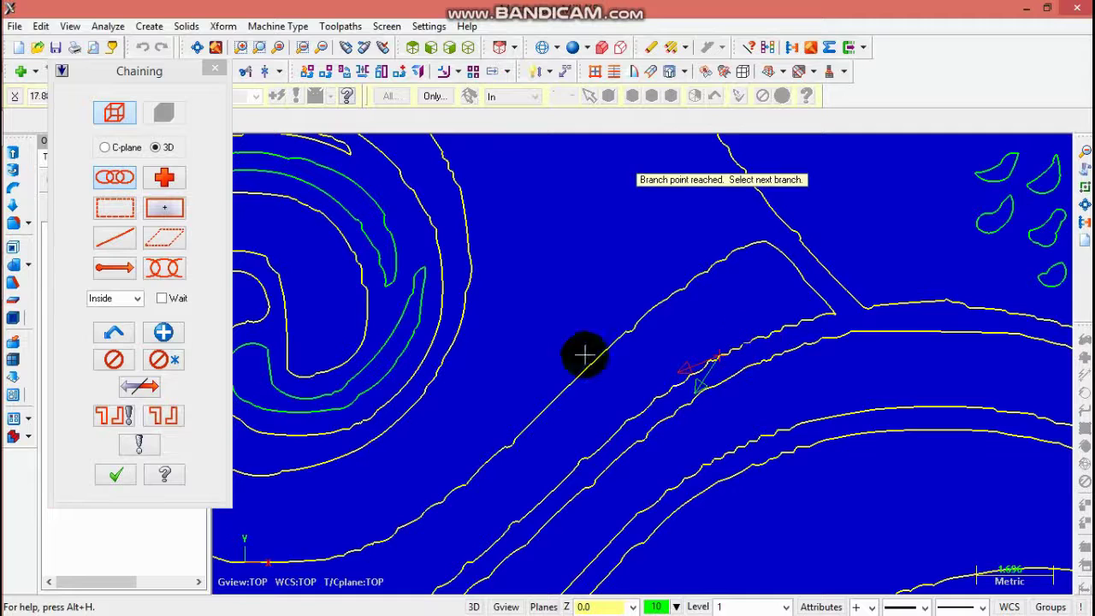
# - End the open wave-band chain and chain the two unselected inner contours of the lower-left spiral
pyautogui.click(164, 337)
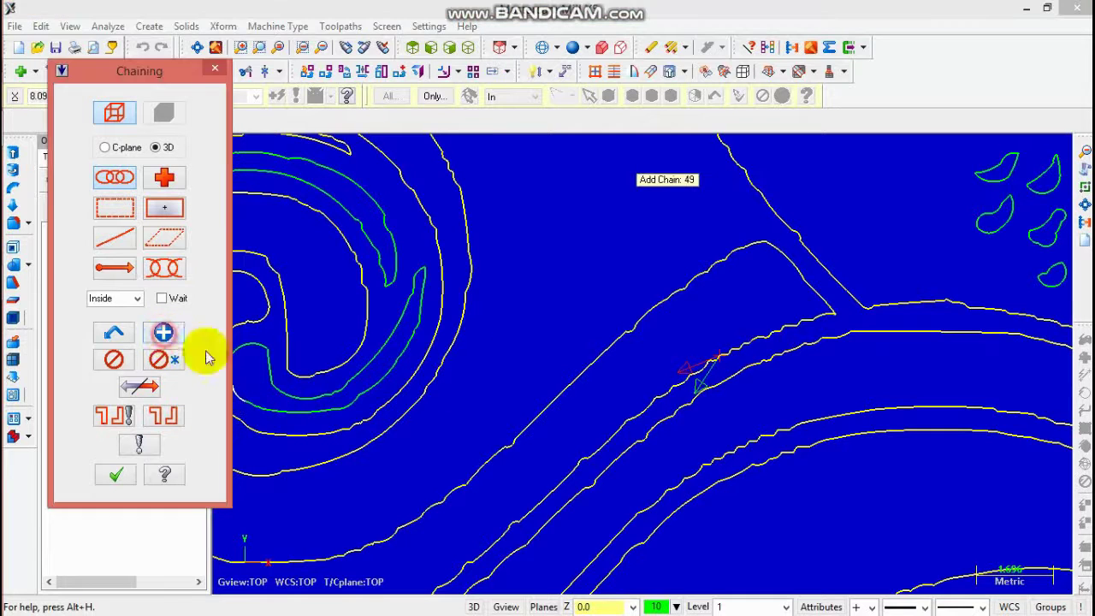
pyautogui.click(282, 393)
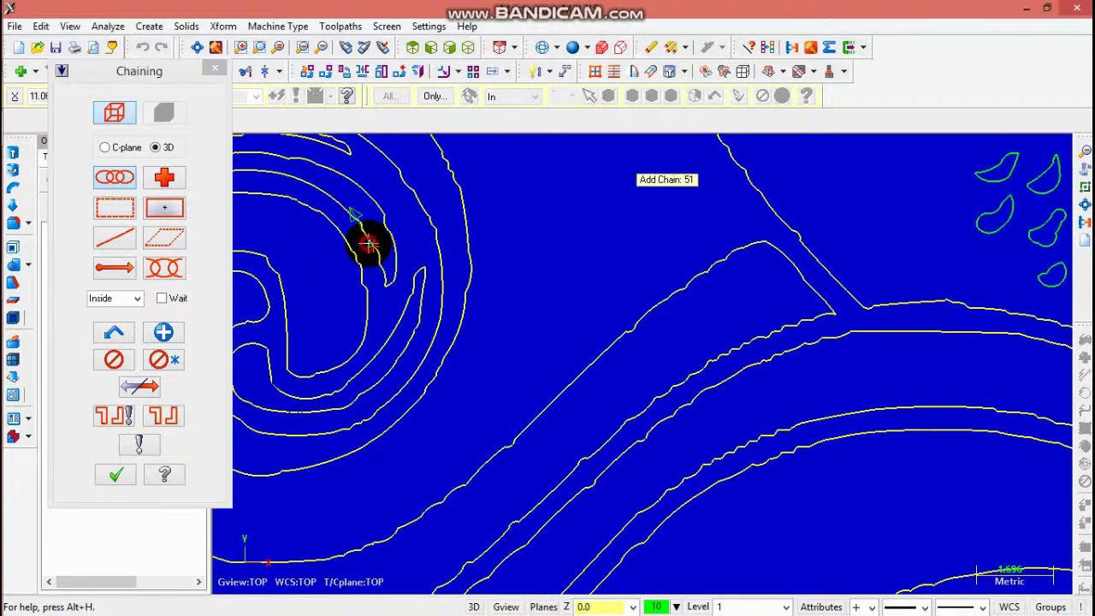
# - Chain the small curl near the wave's lower-right end and the crescents inside it, ending the chain at the branch point
pyautogui.click(325, 47)
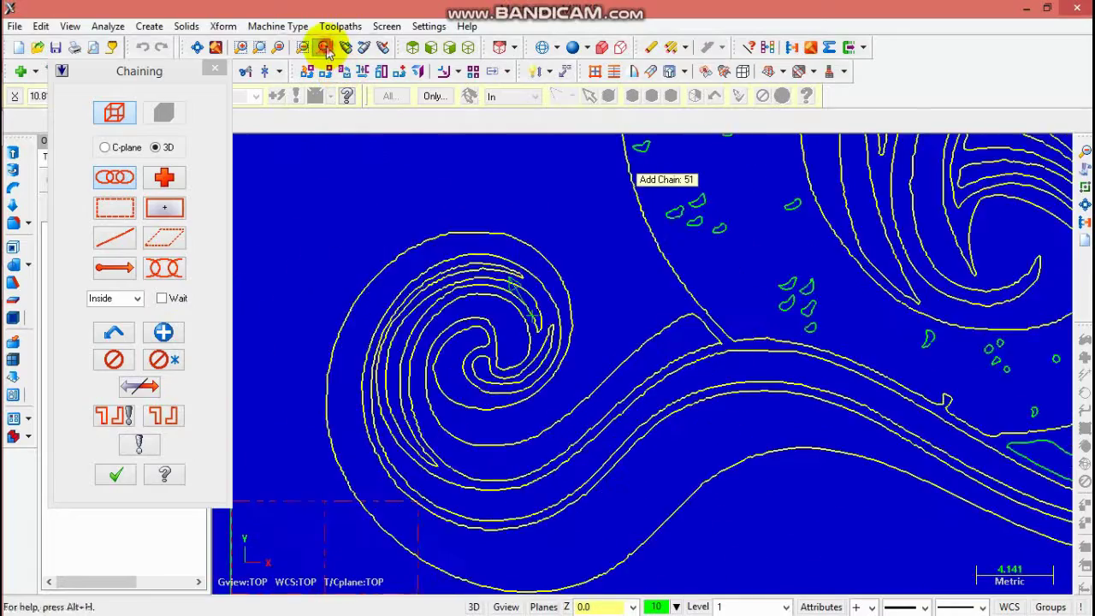
pyautogui.click(326, 48)
pyautogui.click(326, 48)
pyautogui.click(326, 48)
pyautogui.click(326, 48)
pyautogui.click(326, 48)
pyautogui.scroll(4, 800, 347)
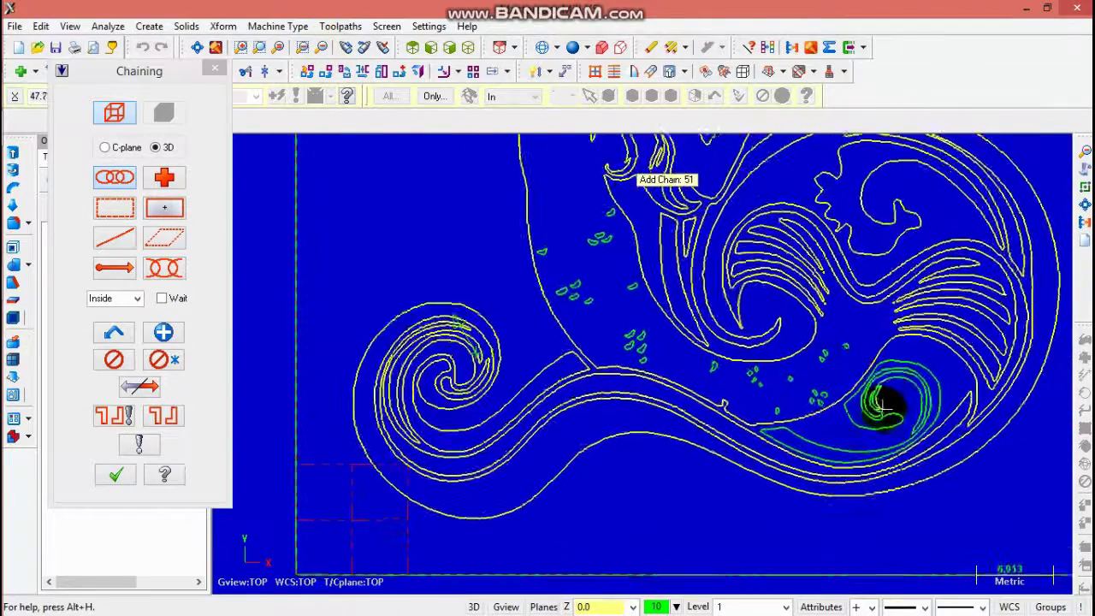
pyautogui.scroll(3, 882, 406)
pyautogui.click(832, 437)
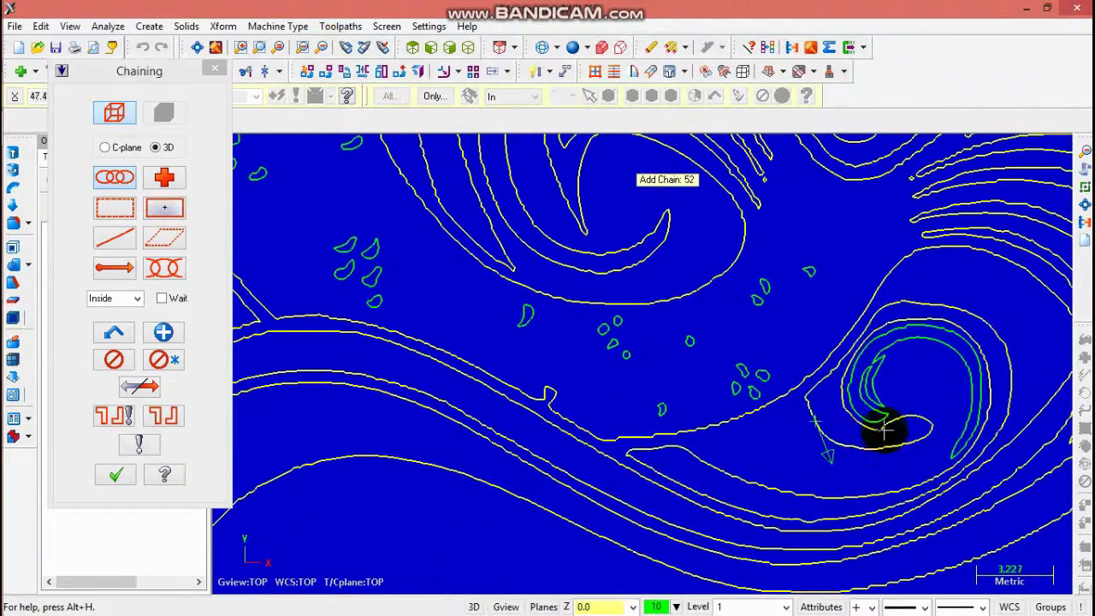
pyautogui.click(876, 413)
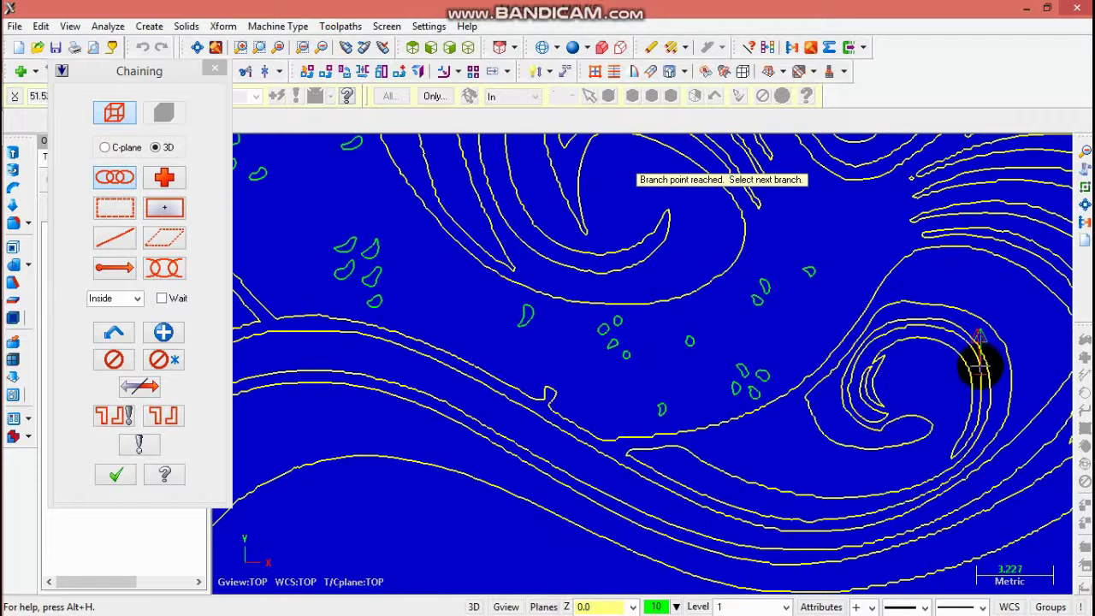
pyautogui.scroll(1, 805, 326)
pyautogui.click(164, 332)
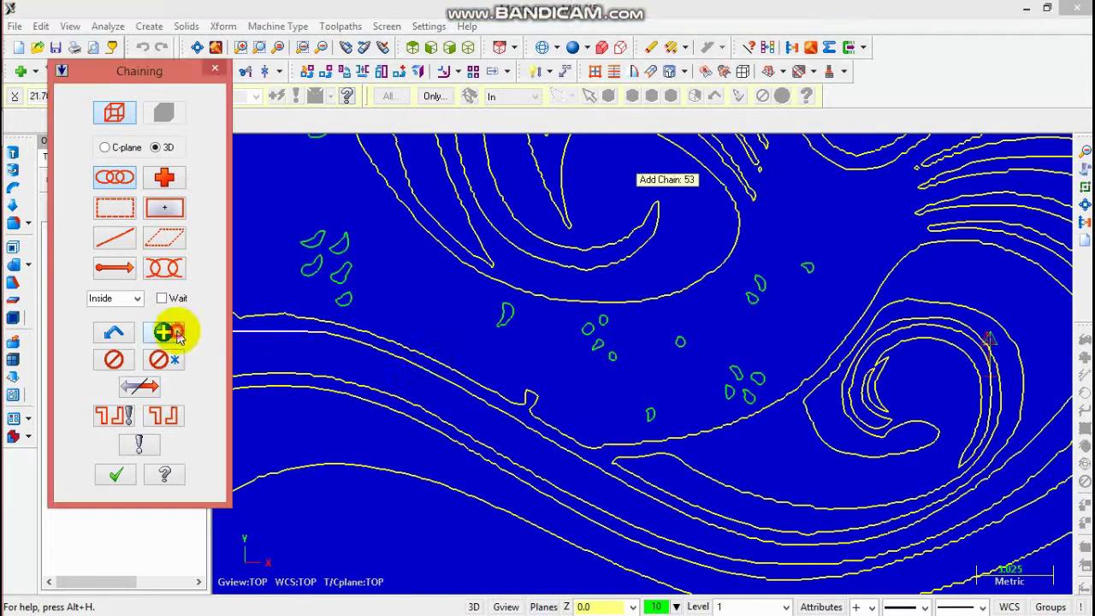
# - Chain the cluster of five scale marks on the lower tail, the single mark beside it and the neighbouring cluster of four
pyautogui.click(347, 302)
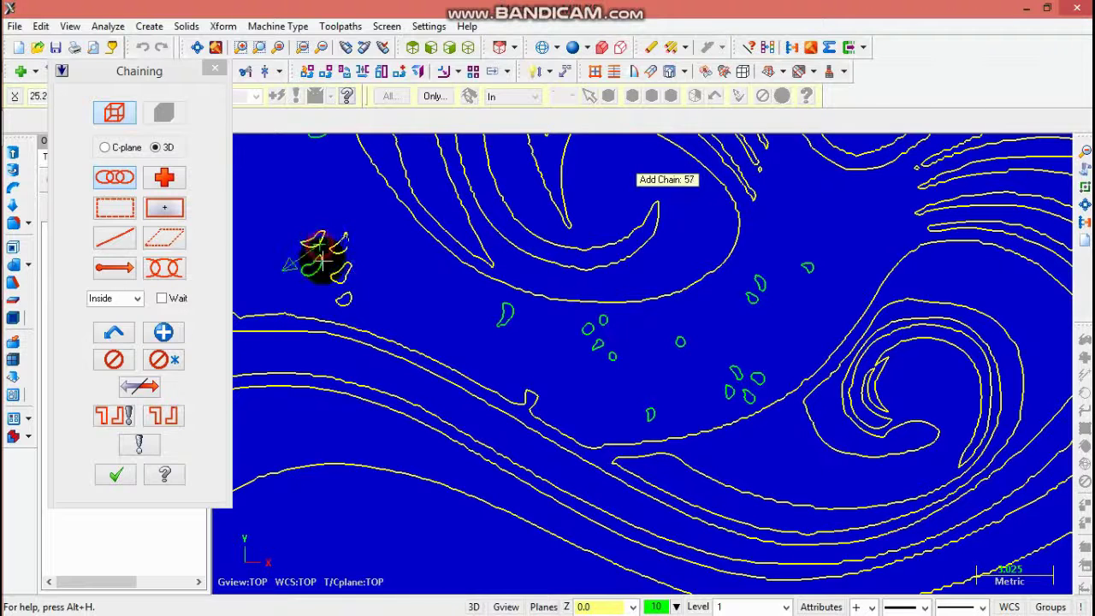
pyautogui.click(506, 314)
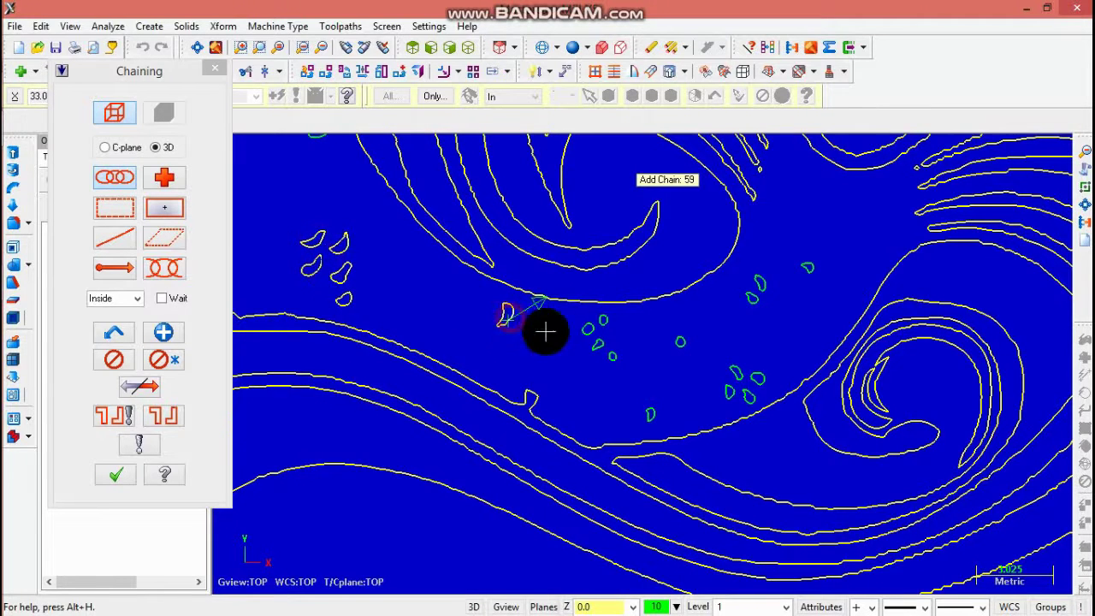
pyautogui.click(604, 320)
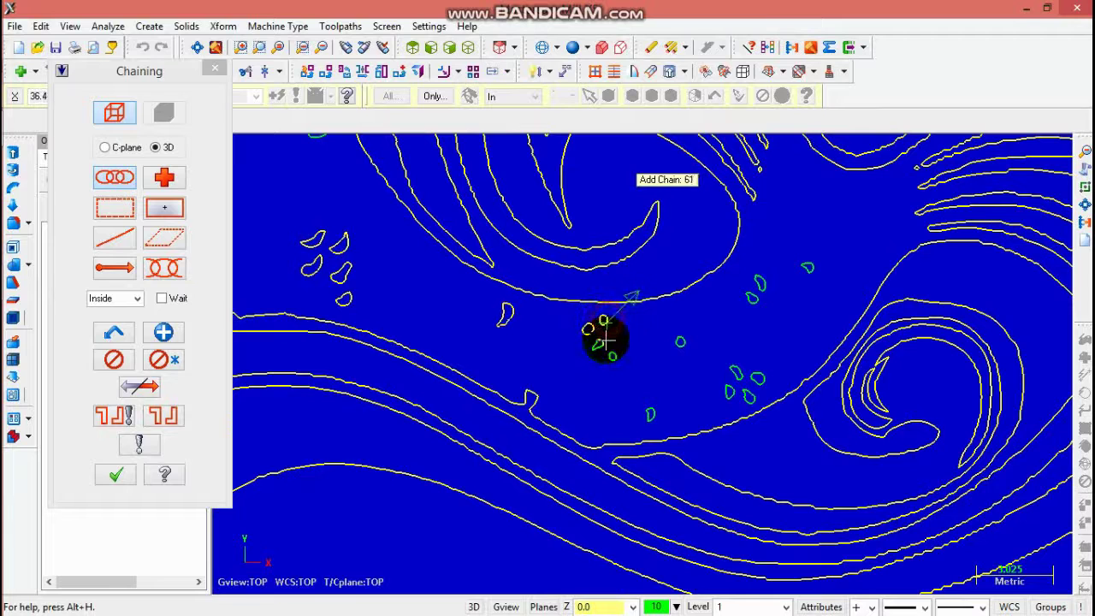
pyautogui.click(613, 356)
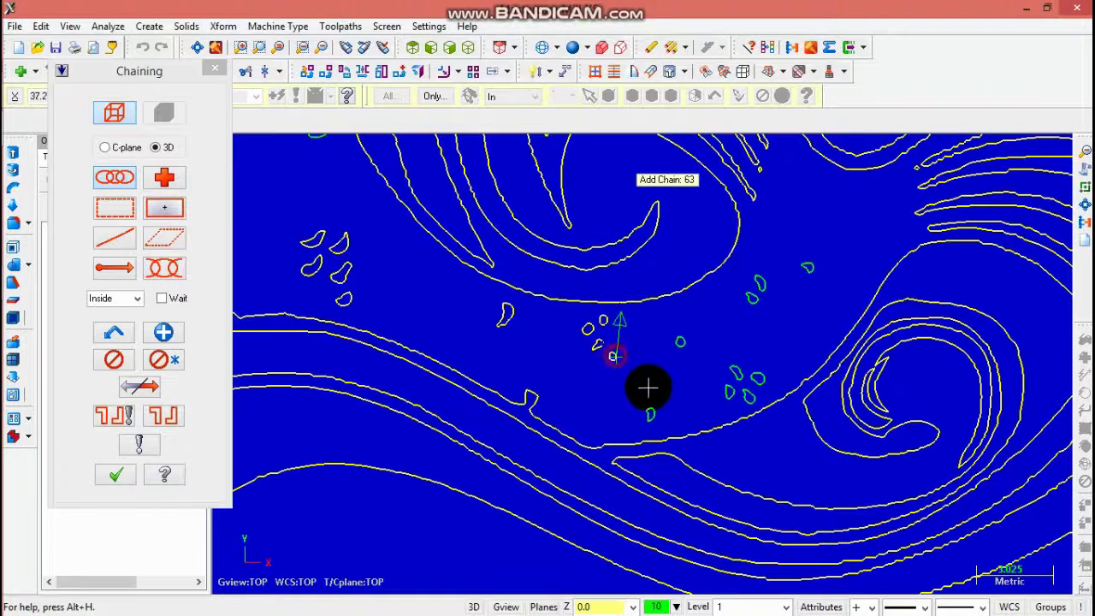
# - Chain the remaining scale marks on the lower tail between the cluster of four and the small curl
pyautogui.click(651, 414)
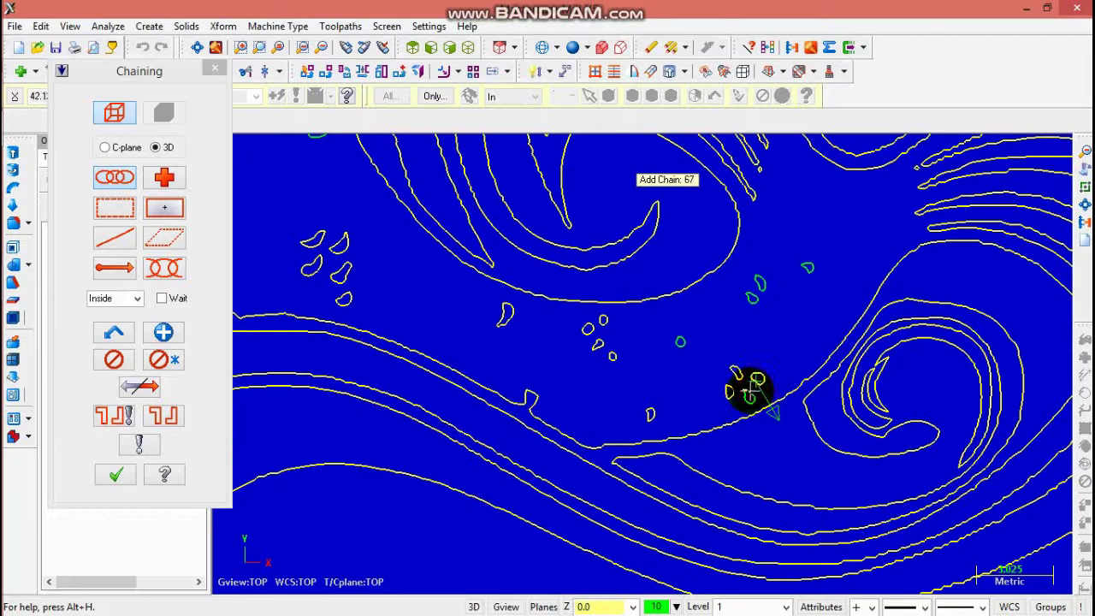
pyautogui.click(750, 392)
pyautogui.click(682, 341)
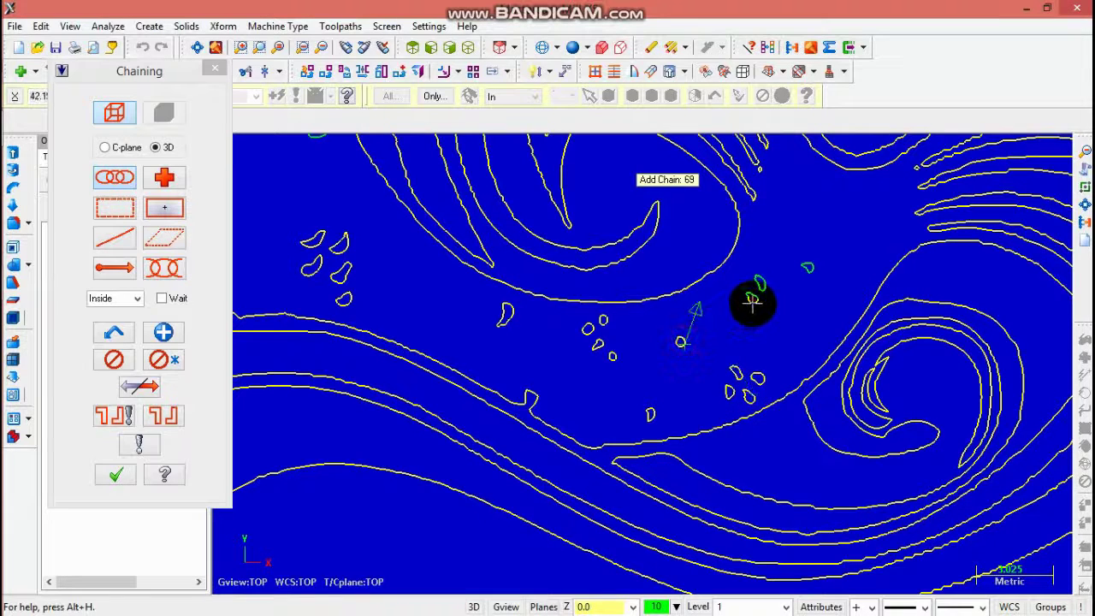
pyautogui.click(787, 270)
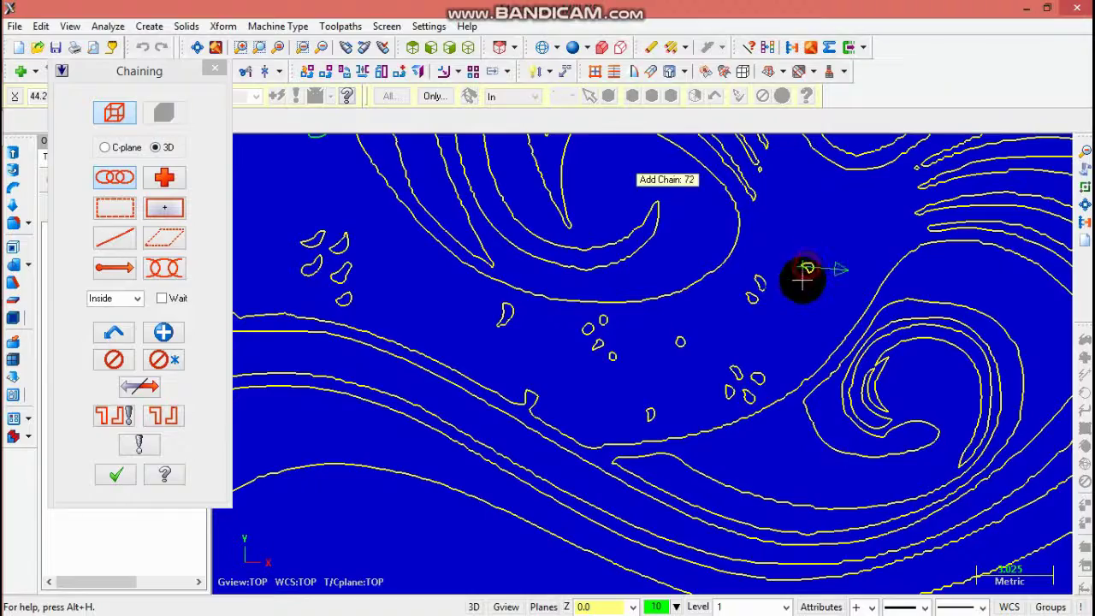
# - Chain the cluster of four scale marks in the middle of the tail and the lone mark to its right
pyautogui.click(322, 47)
pyautogui.click(323, 47)
pyautogui.click(322, 48)
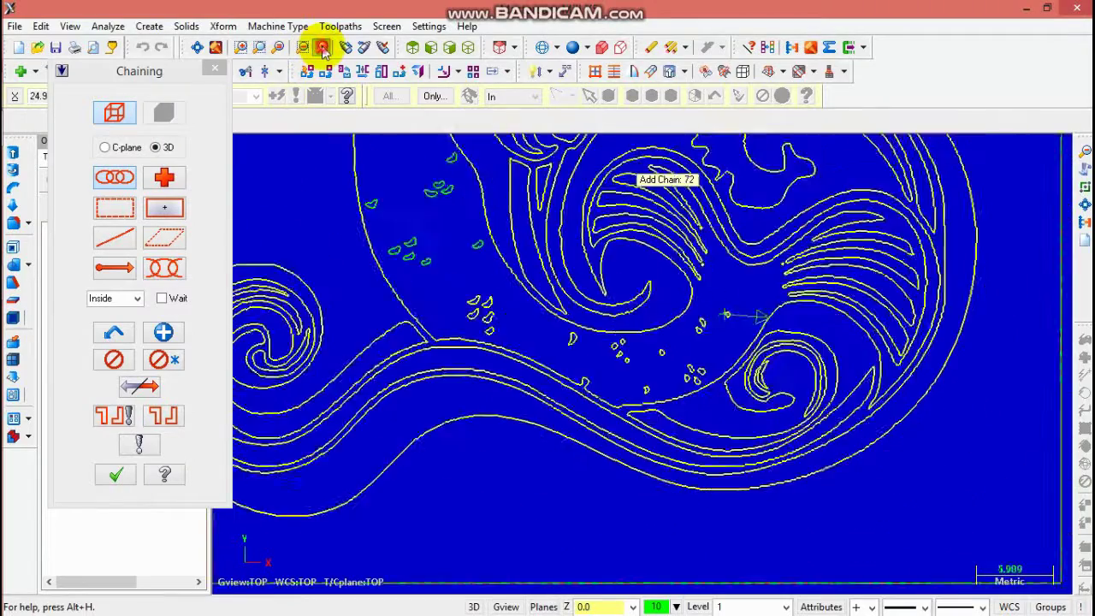
pyautogui.click(323, 47)
pyautogui.click(323, 47)
pyautogui.scroll(-1, 503, 228)
pyautogui.scroll(10, 503, 235)
pyautogui.scroll(3, 503, 342)
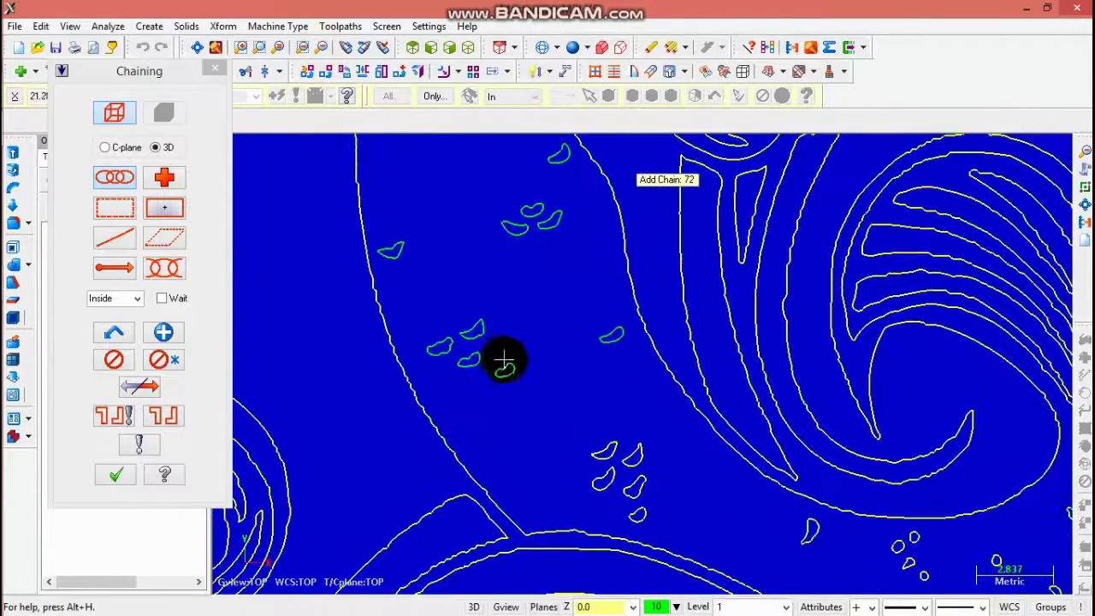
pyautogui.click(510, 370)
pyautogui.click(607, 344)
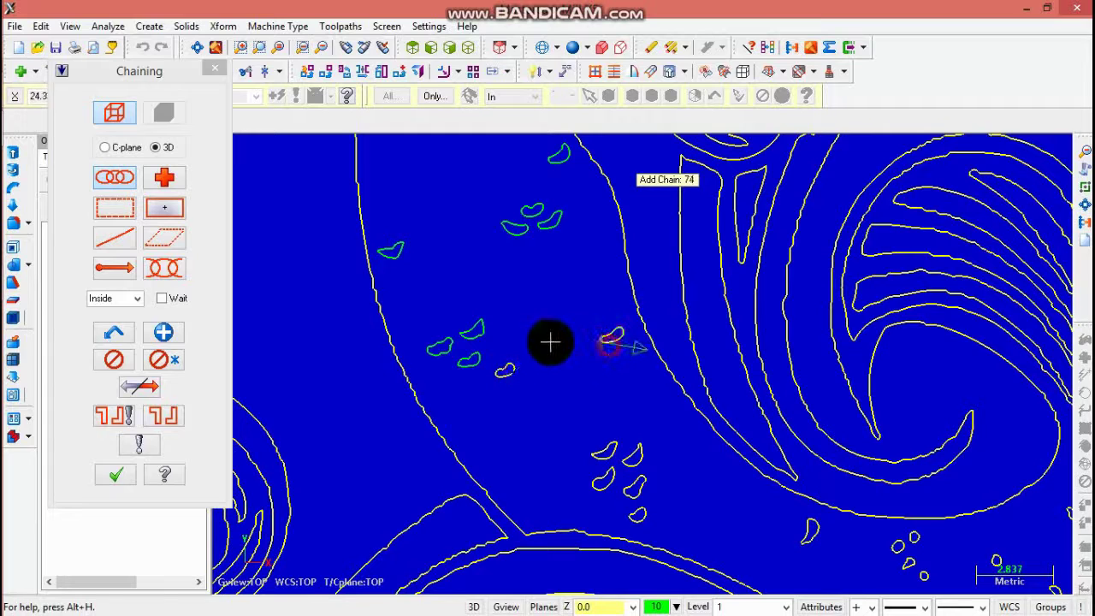
pyautogui.click(486, 340)
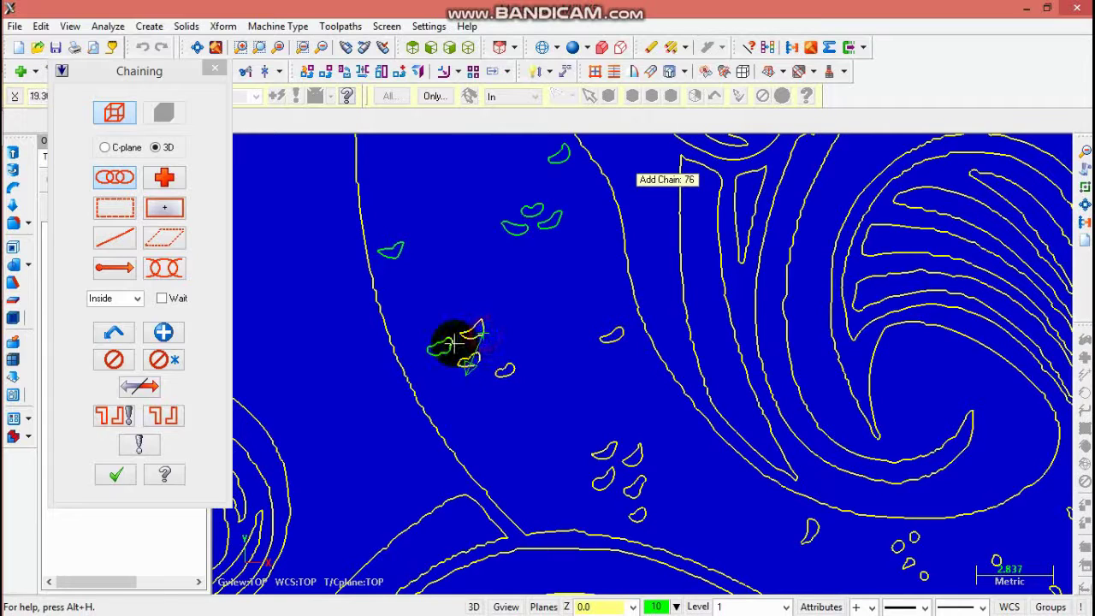
# - Chain the lone mark near the tail's left edge, the cluster of three and the uppermost mark, and accept all chains
pyautogui.click(396, 259)
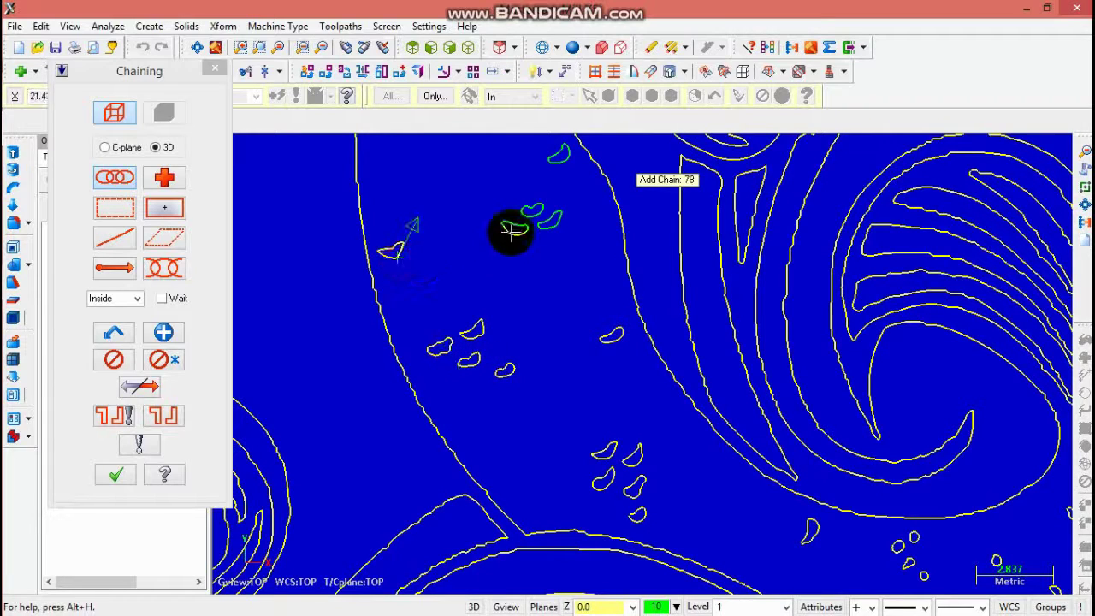
pyautogui.click(512, 231)
pyautogui.click(558, 164)
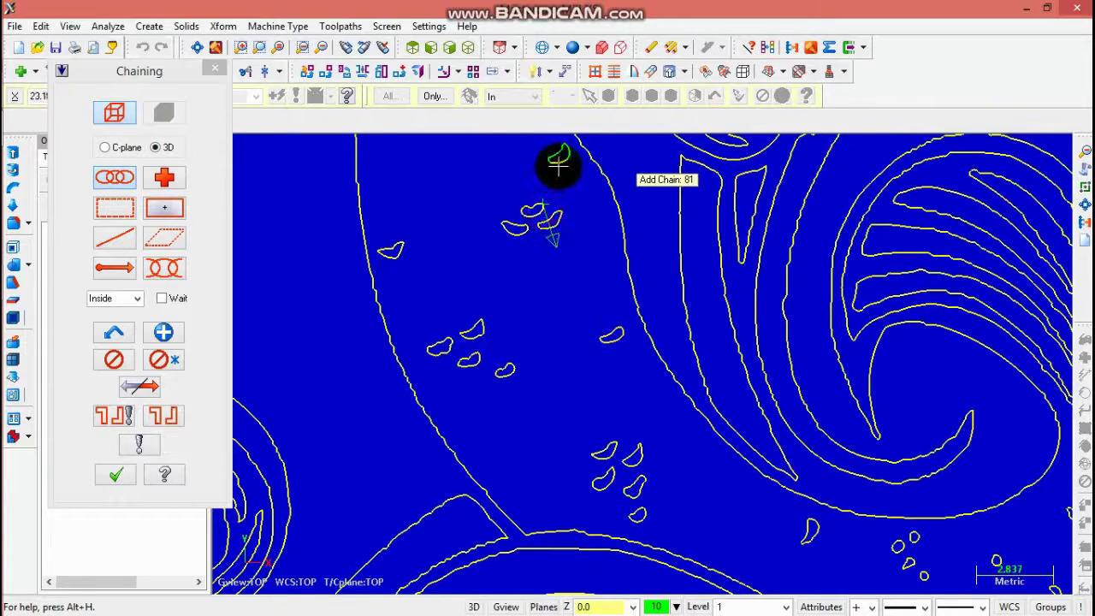
pyautogui.click(324, 47)
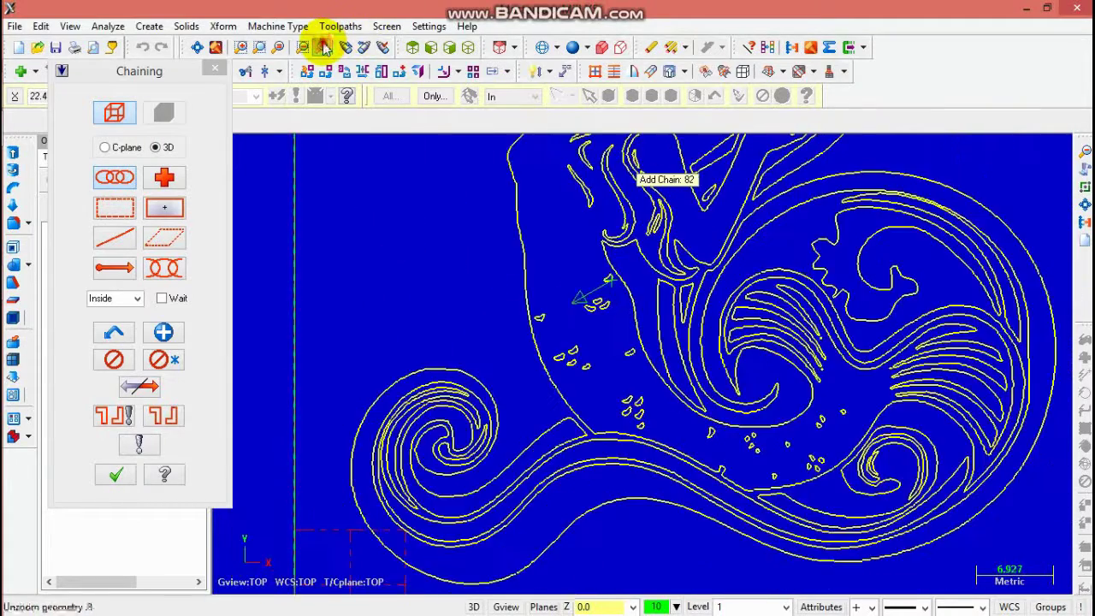
pyautogui.click(119, 473)
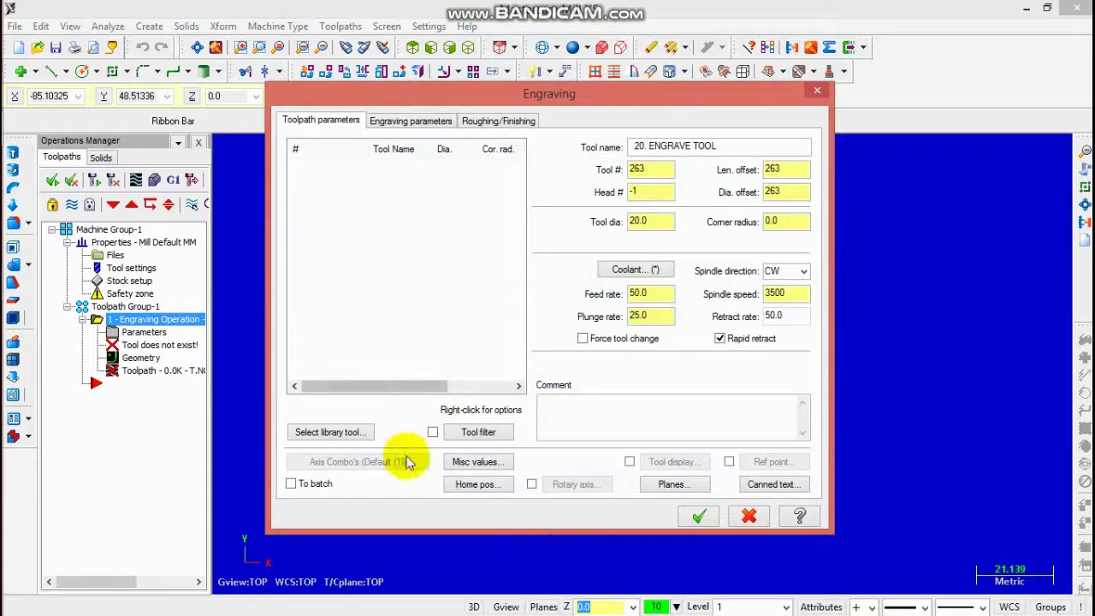
# - Select library tool 260, the 5 mm 30-degree engrave tool, for the engraving operation
pyautogui.click(357, 438)
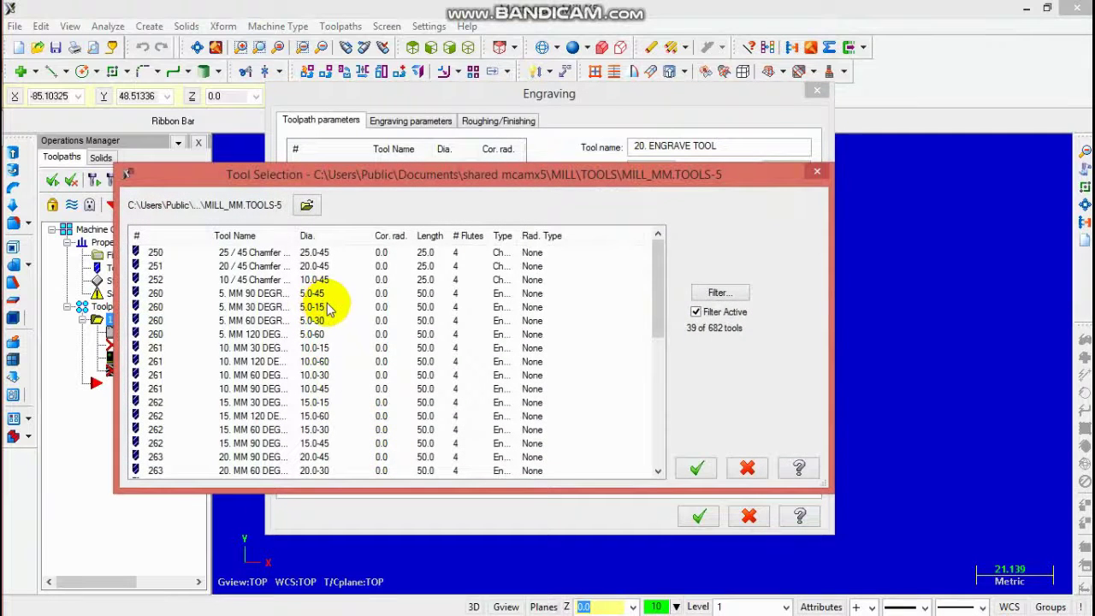
pyautogui.click(329, 308)
pyautogui.click(696, 469)
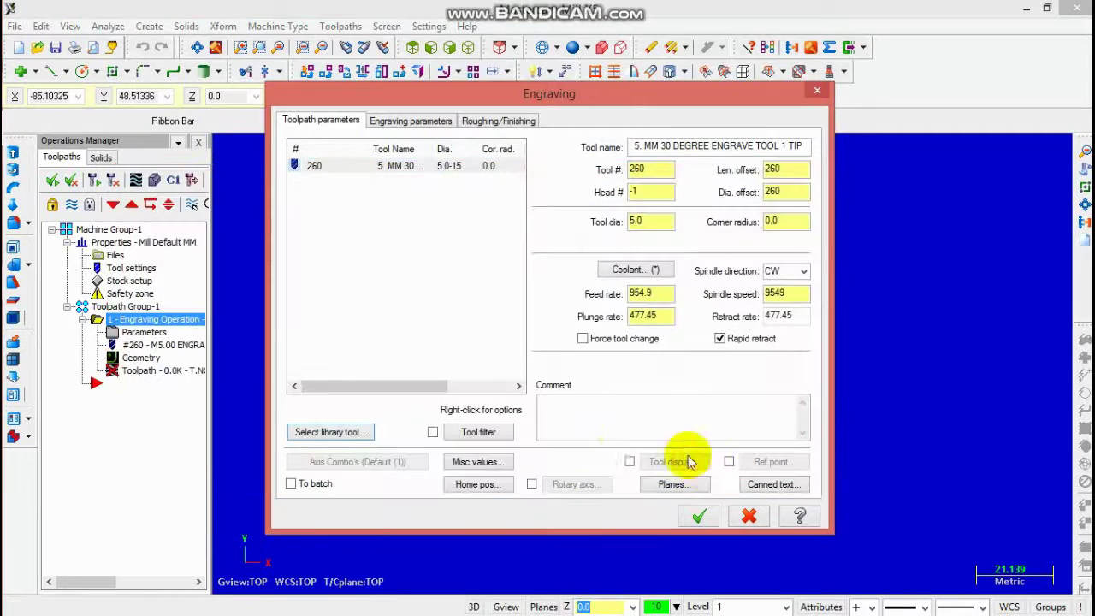
# - Edit the engrave tool's definition to change its tip diameter and accept the tool
pyautogui.doubleClick(425, 176)
pyautogui.doubleClick(179, 424)
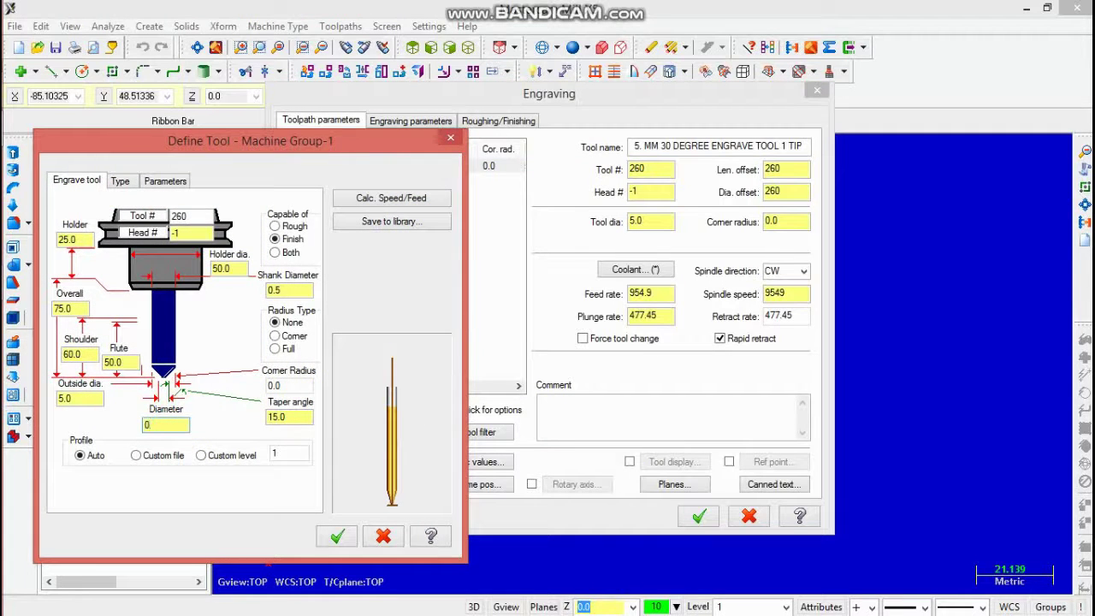
pyautogui.write('0')
pyautogui.click(337, 536)
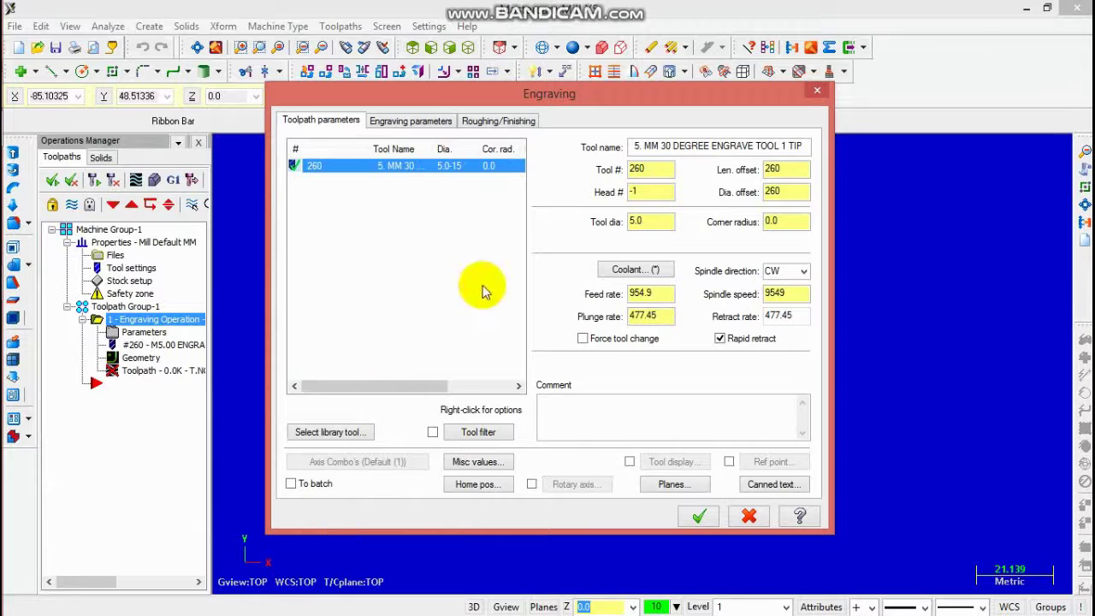
# - Set the incremental engraving depth to -0.5
pyautogui.click(410, 121)
pyautogui.doubleClick(620, 410)
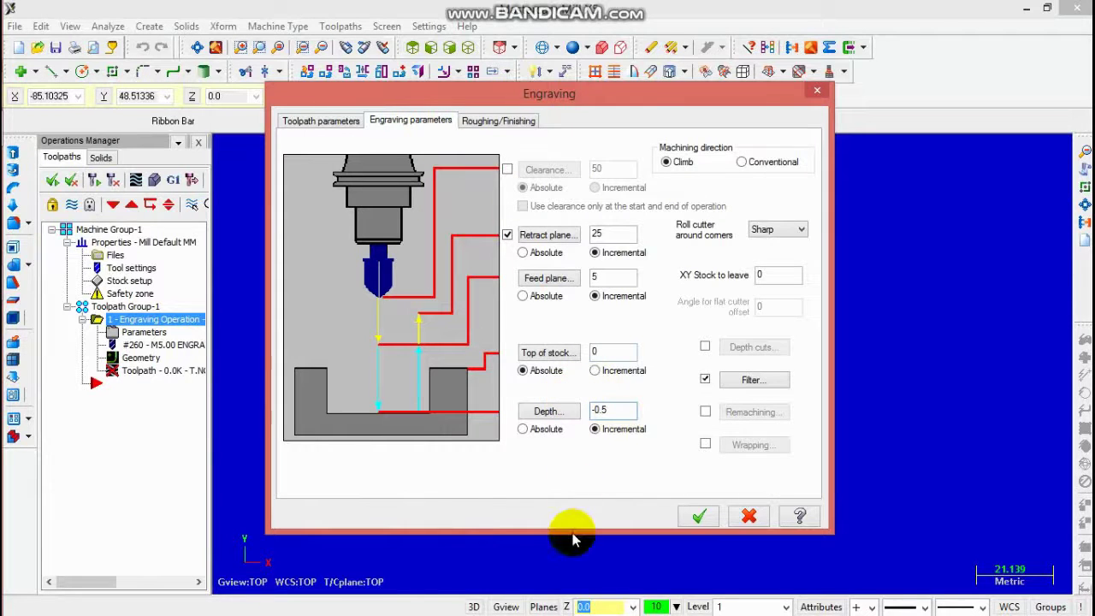
# - Enable roughing with the option to rough first and finish second, and generate the engraving toolpath
pyautogui.click(492, 121)
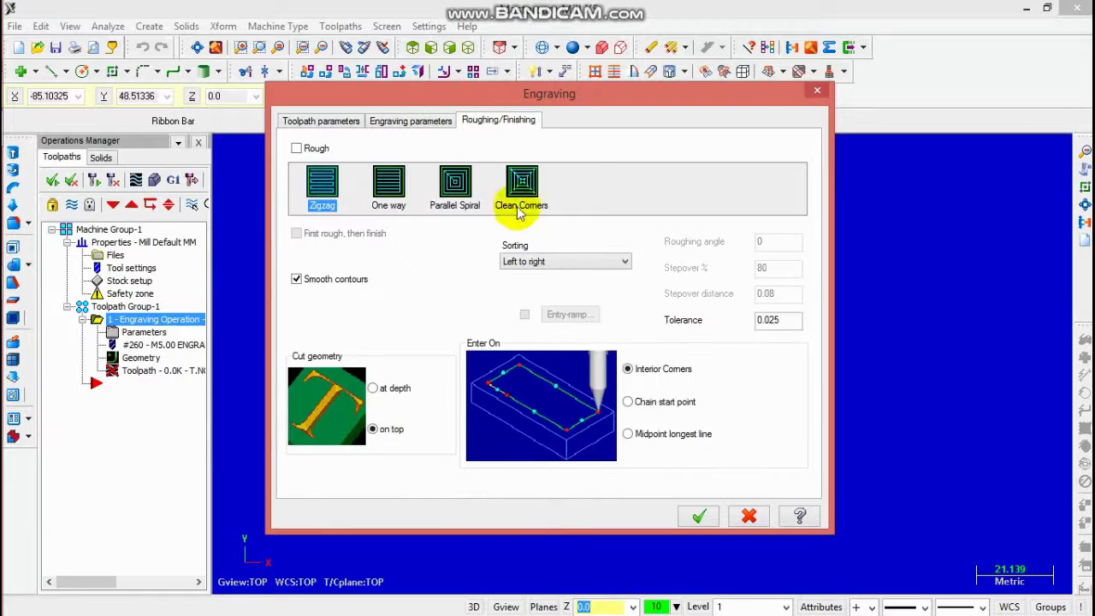
pyautogui.click(318, 149)
pyautogui.click(329, 233)
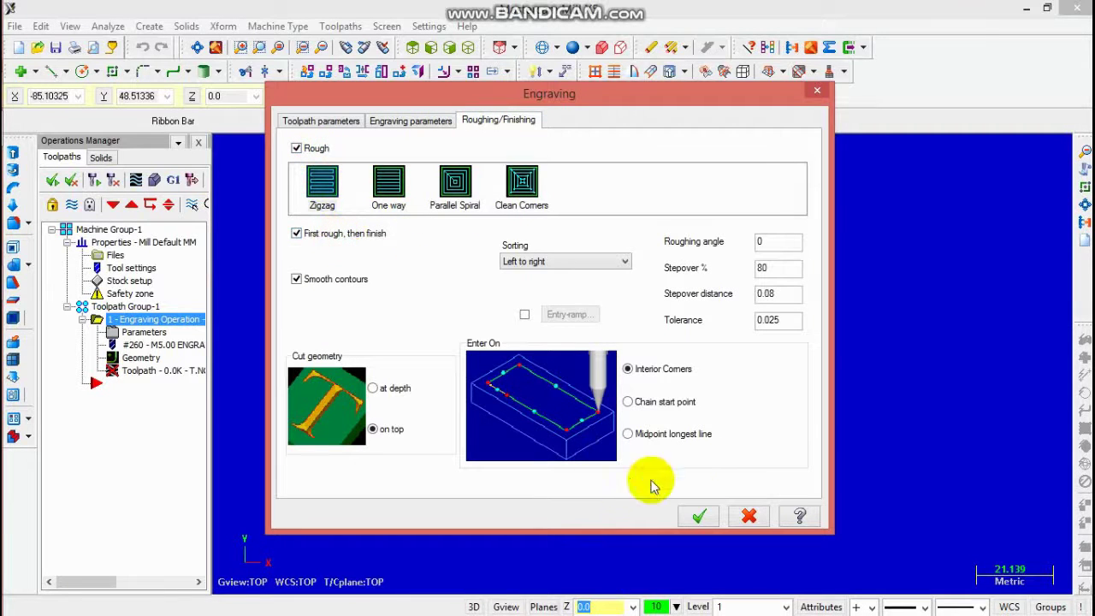
pyautogui.click(699, 516)
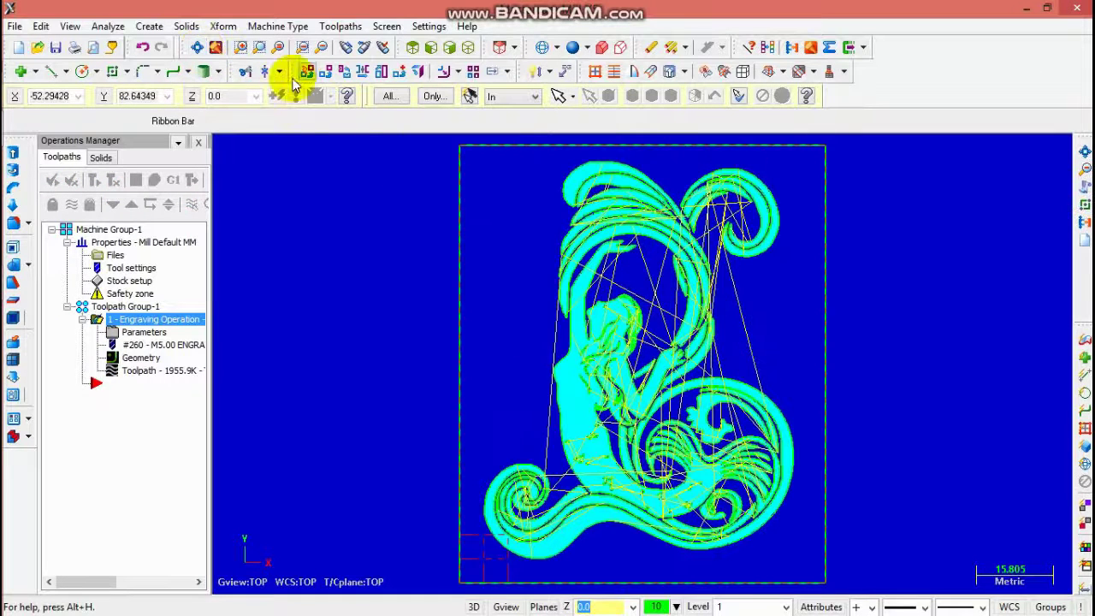
# - Run the toolpath verification on the stock in a fitted isometric view with 10 moves per step and 10 per refresh
pyautogui.click(154, 179)
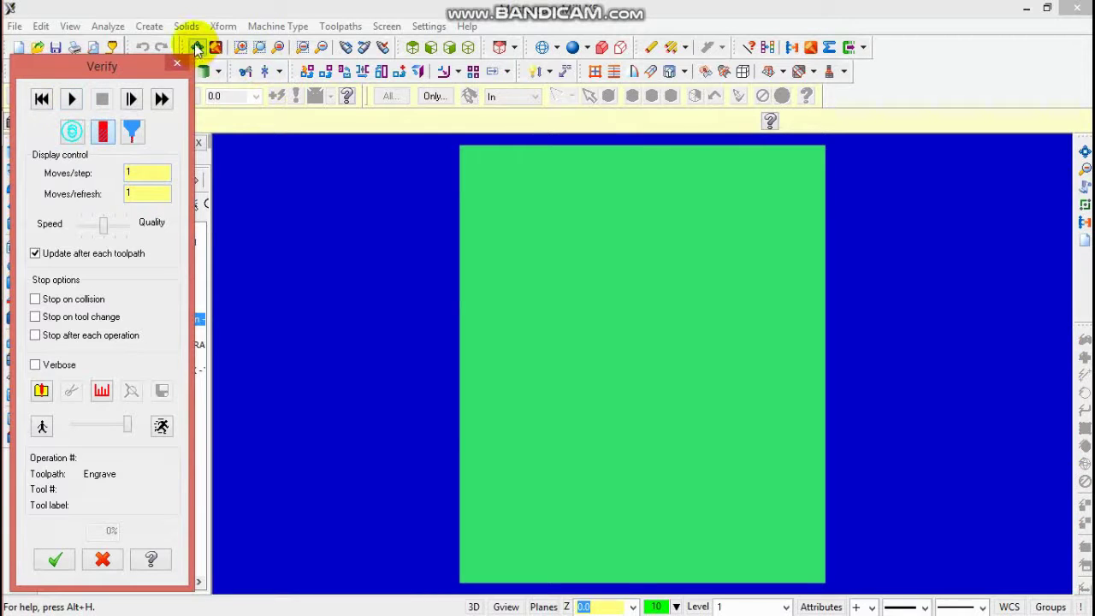
pyautogui.click(467, 48)
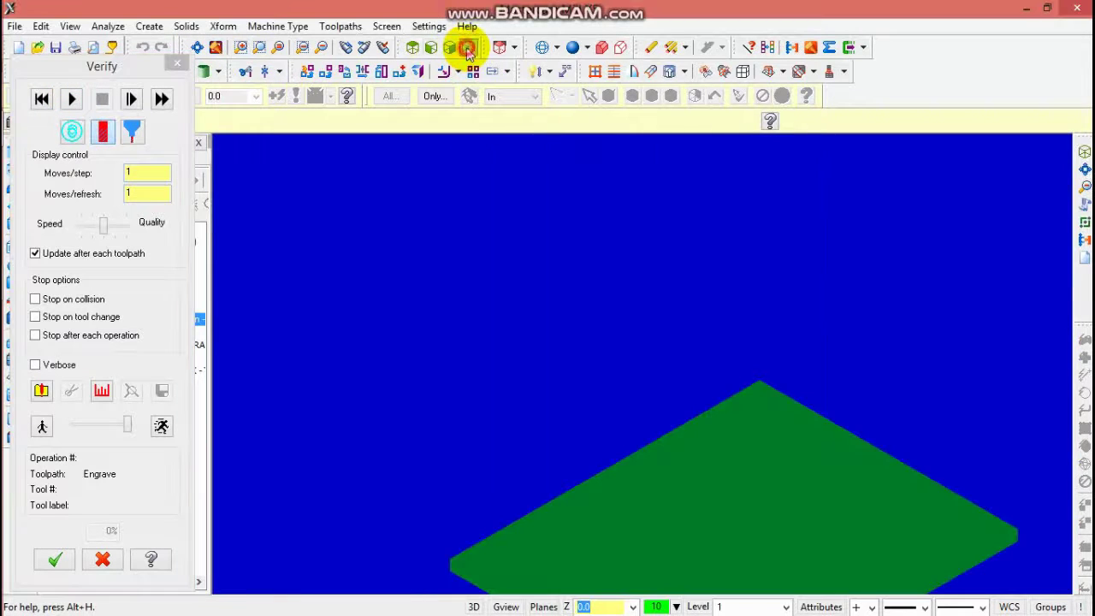
pyautogui.click(203, 49)
pyautogui.click(323, 48)
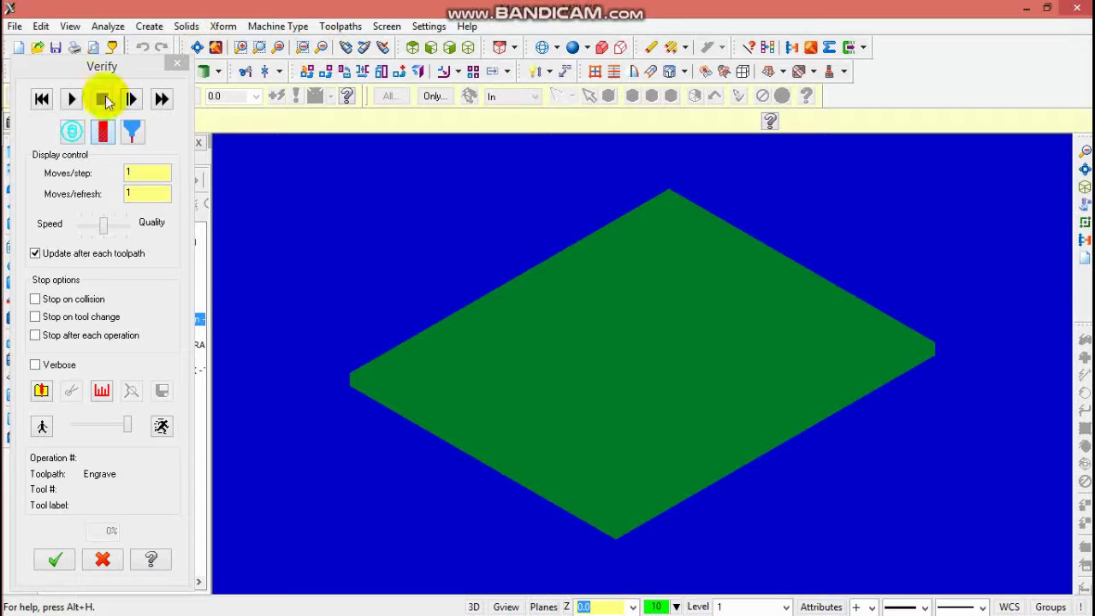
pyautogui.click(146, 171)
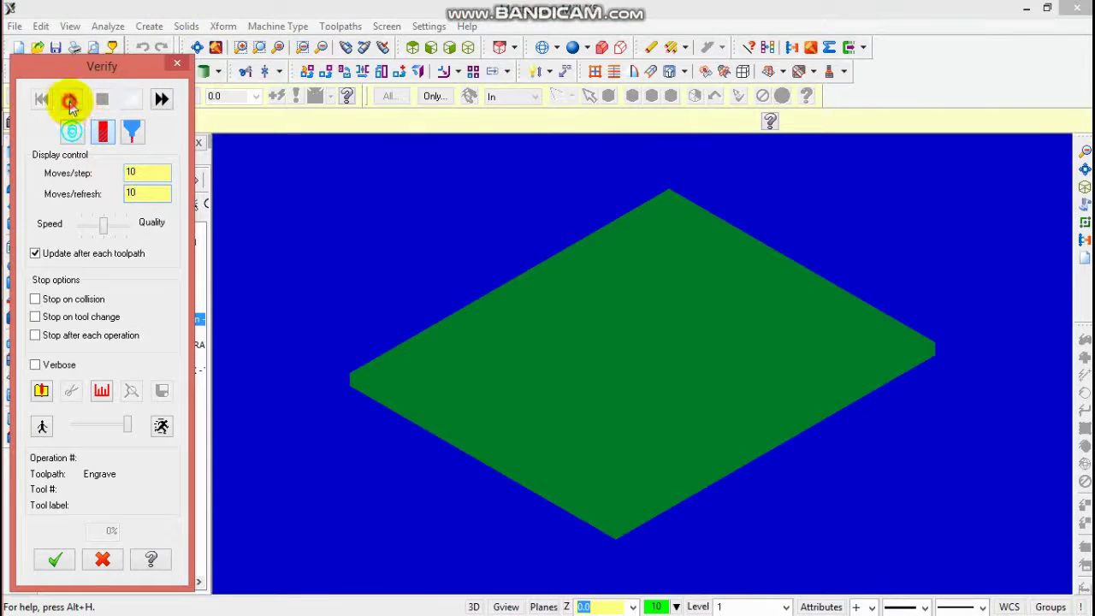
pyautogui.click(69, 102)
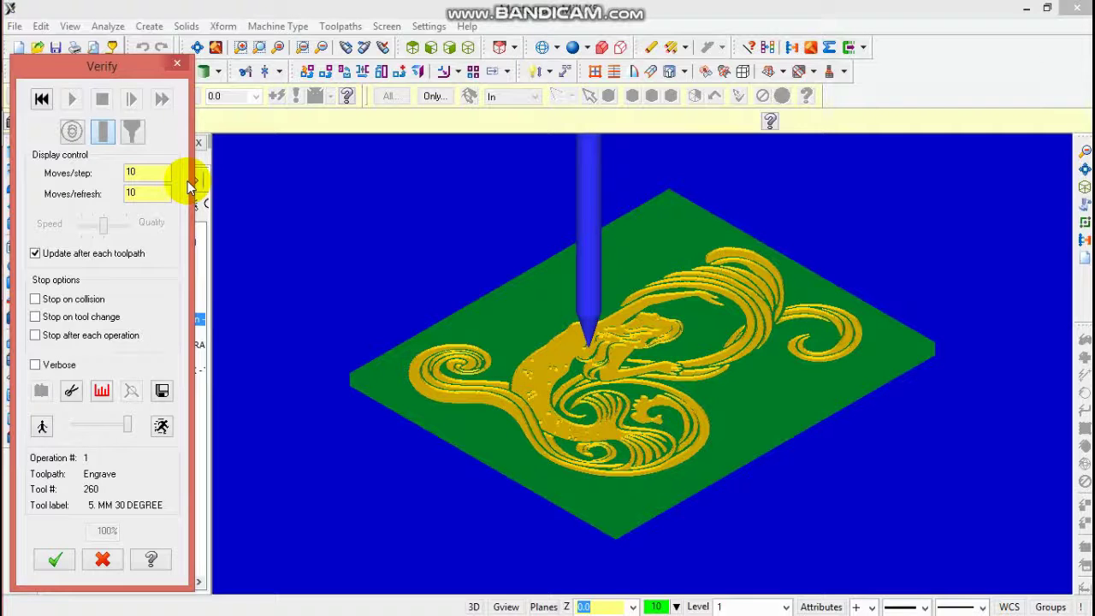
# - Inspect the verified mermaid engraving from a near-top angle and close the verification
pyautogui.moveTo(837, 405); pyautogui.dragTo(281, 550, button='middle')
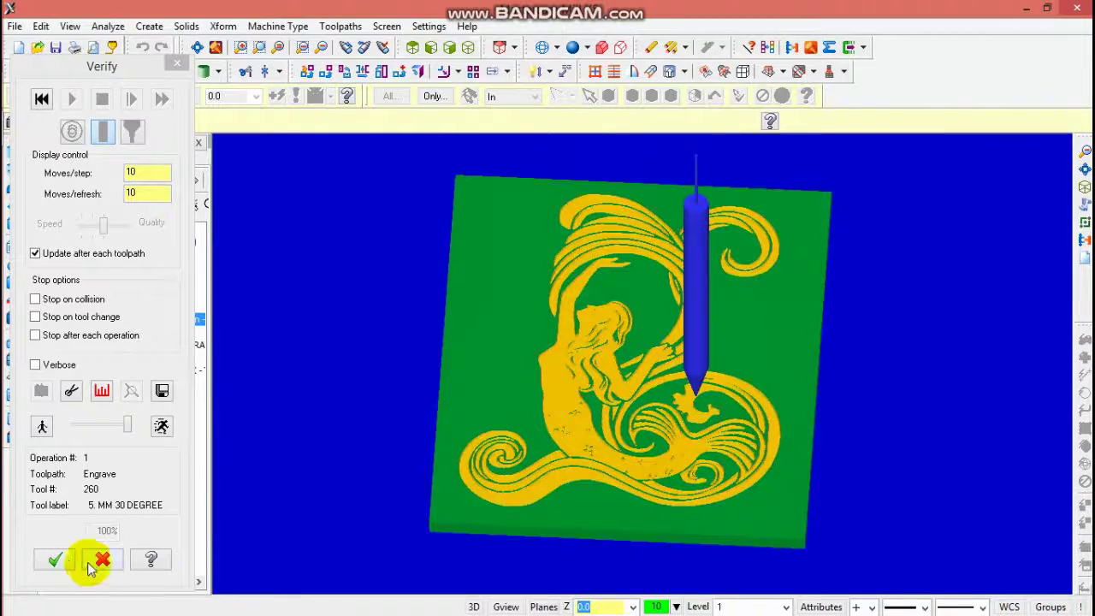
pyautogui.click(57, 561)
pyautogui.click(283, 493)
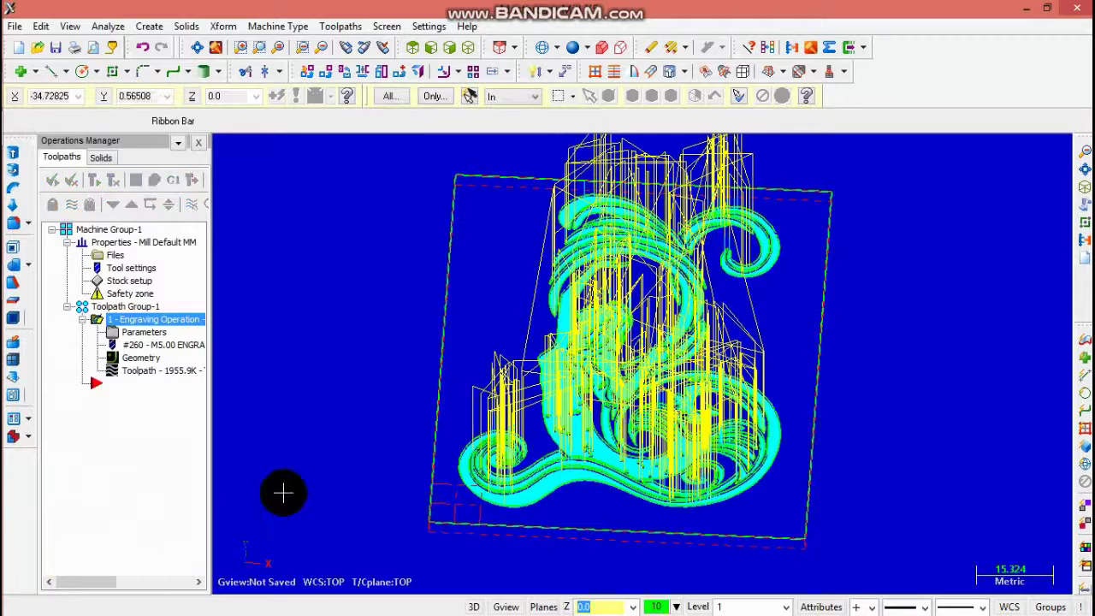
# - Save the part in the MCX folder as a Mastercam X5 file named T91
pyautogui.click(57, 48)
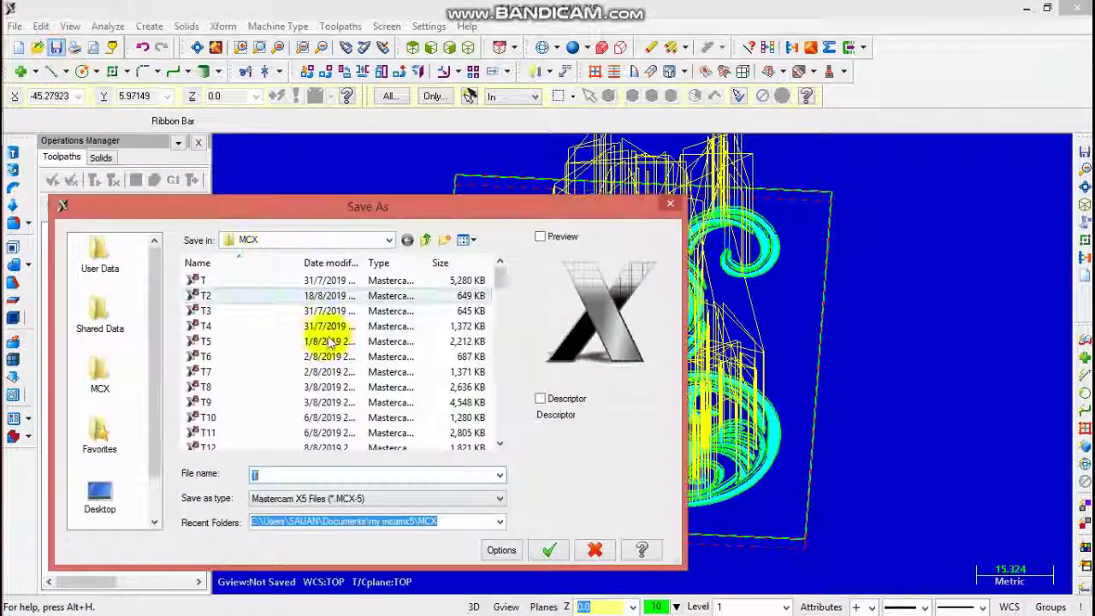
pyautogui.moveTo(503, 294); pyautogui.dragTo(501, 436)
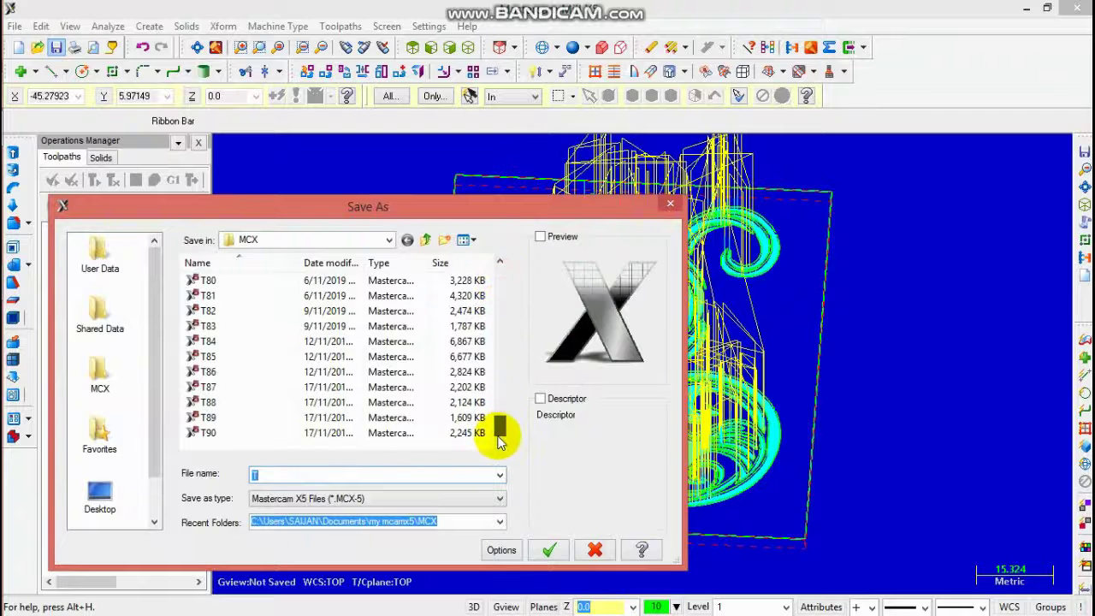
pyautogui.click(328, 477)
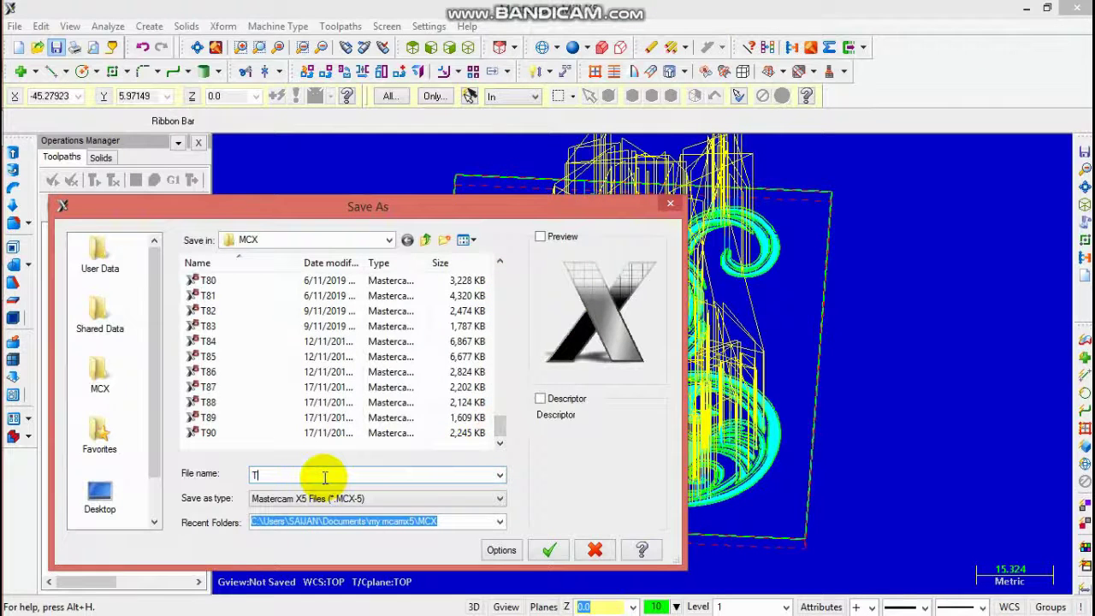
pyautogui.write('91')
pyautogui.press('Return')
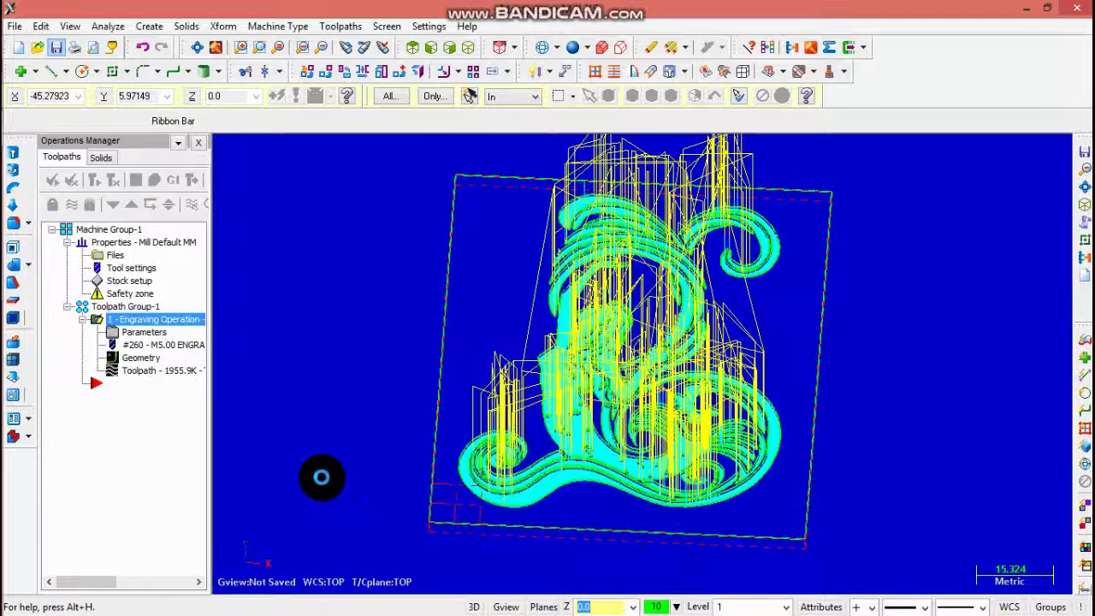